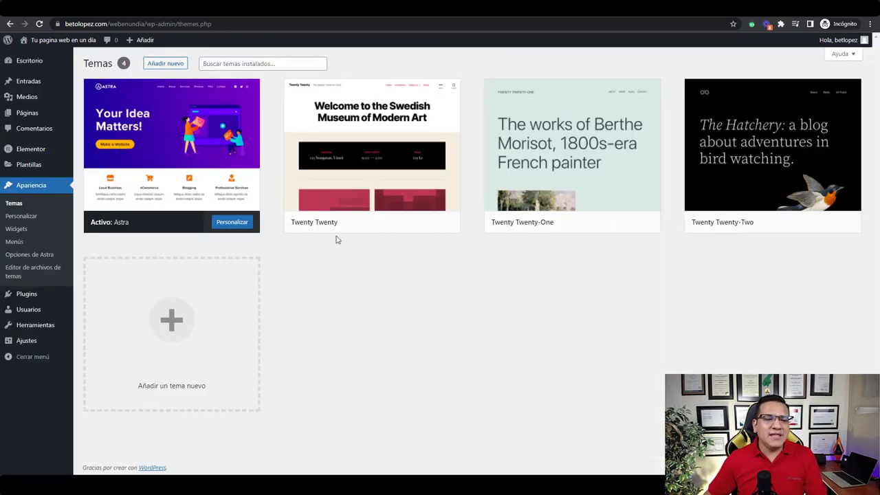
- Open the Astra theme customizer and go to the site title and logo settings of the header builder
click(230, 222)
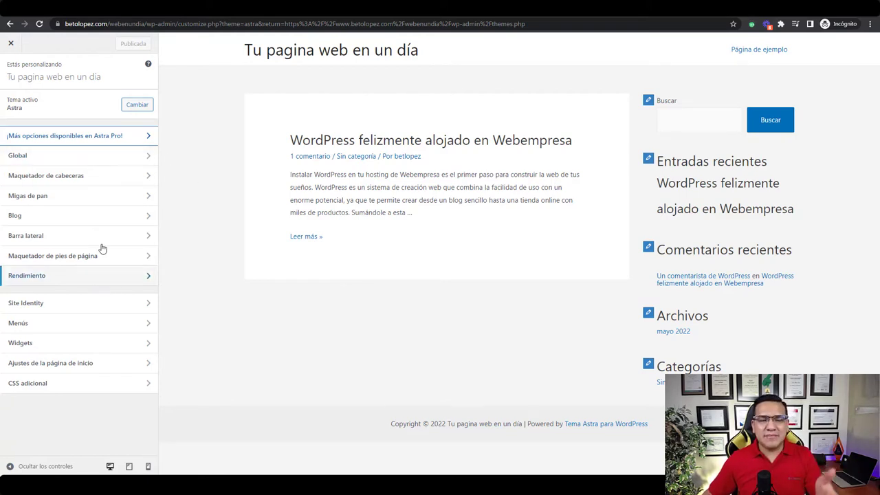
click(91, 177)
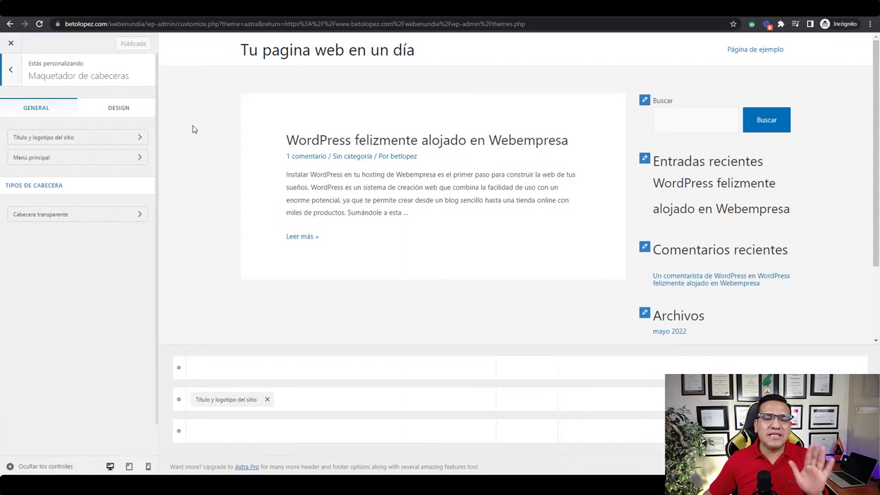
click(88, 140)
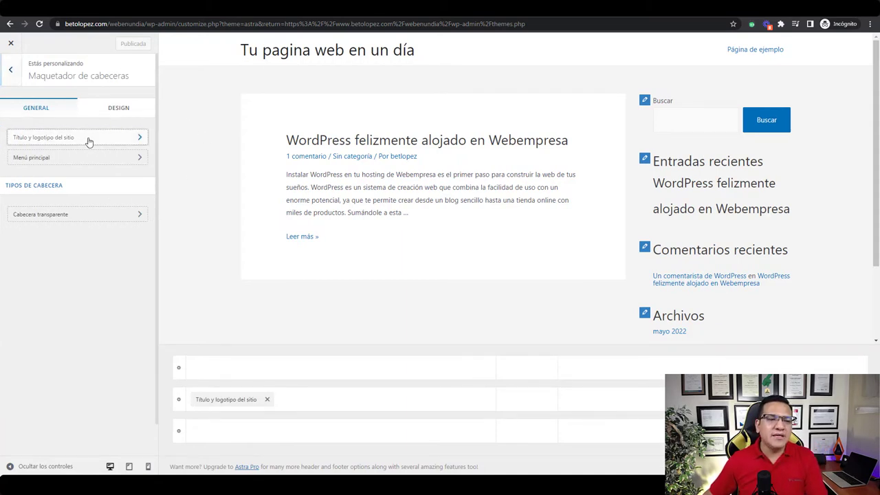
- Set the Esquina 22 restaurant image from the media library as the site logo, keeping the suggested crop
click(98, 147)
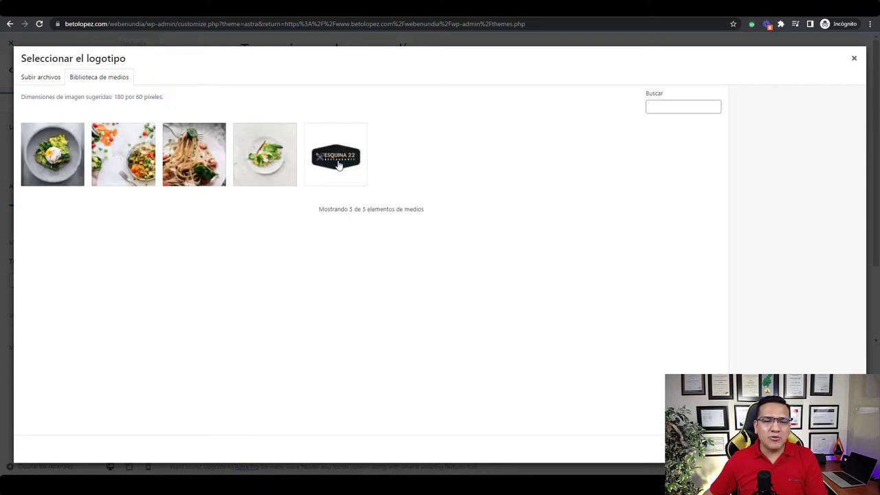
click(338, 165)
click(822, 448)
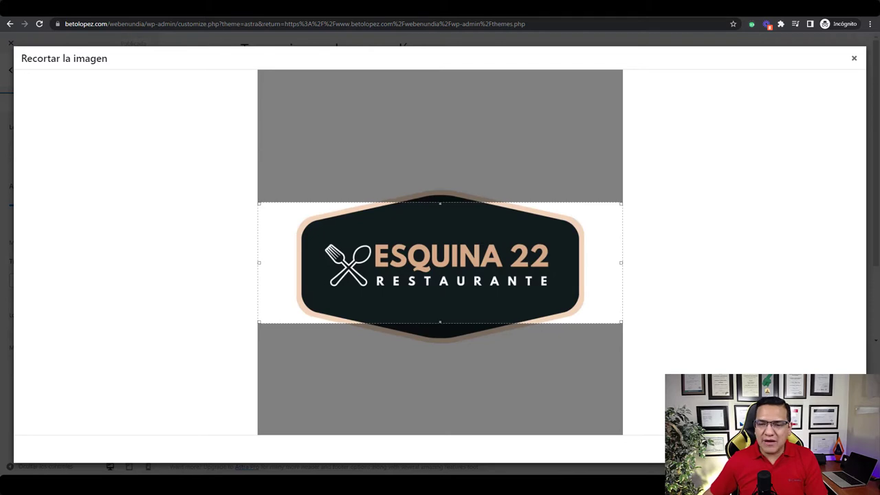
click(821, 449)
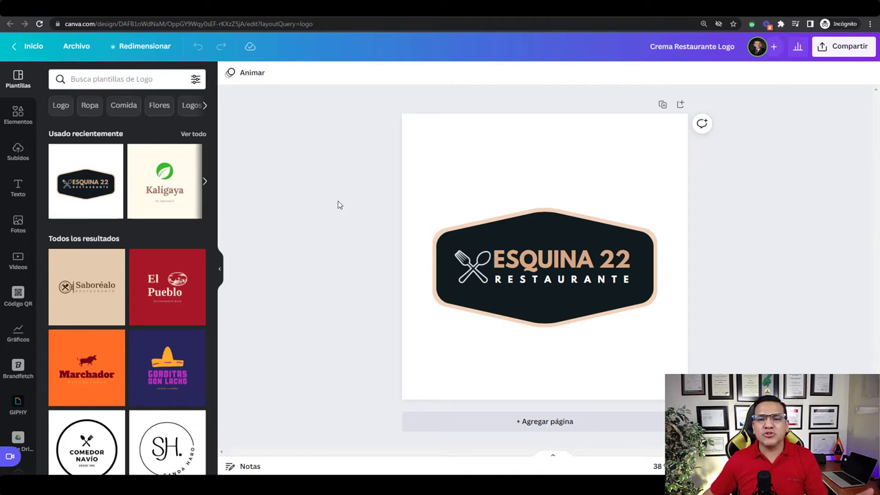
- Switch to Canva, apply the Saboréalo restaurant logo template and download it as a JPG file
click(120, 309)
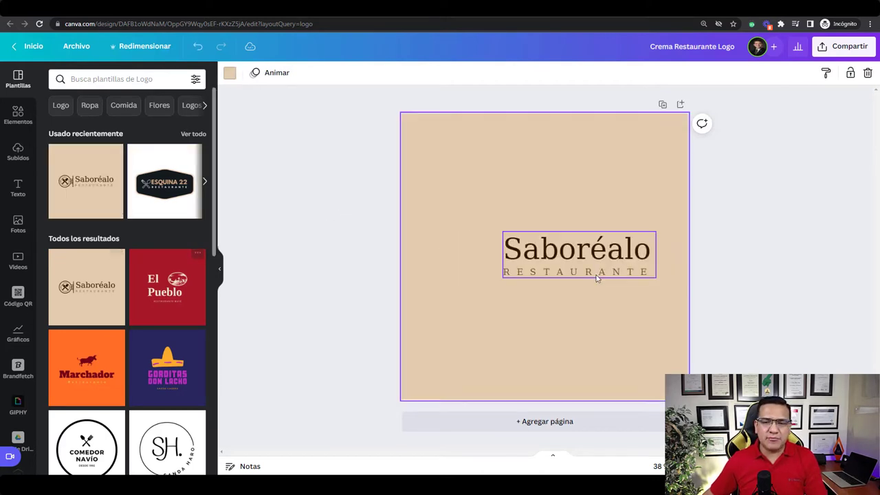
click(842, 46)
click(767, 292)
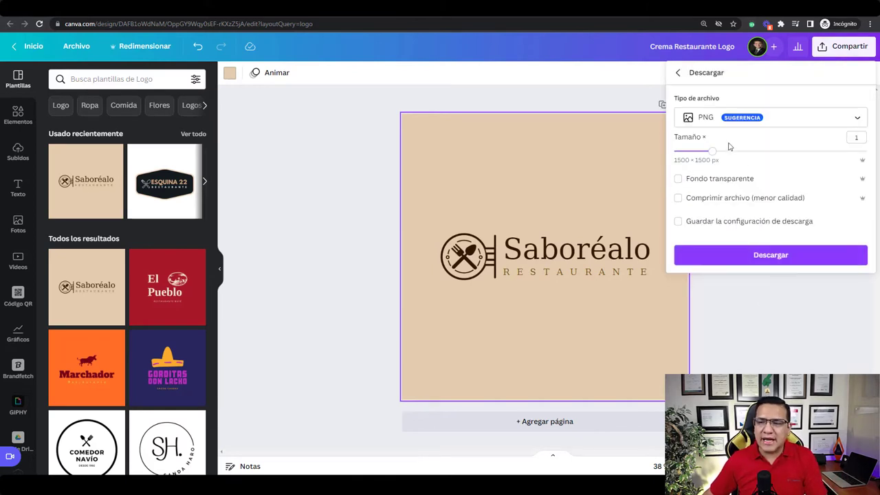
click(786, 119)
click(745, 100)
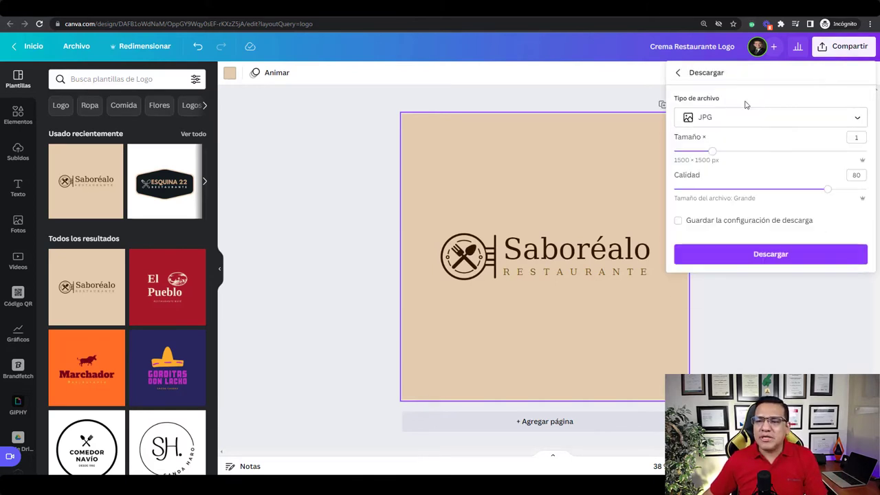
click(766, 258)
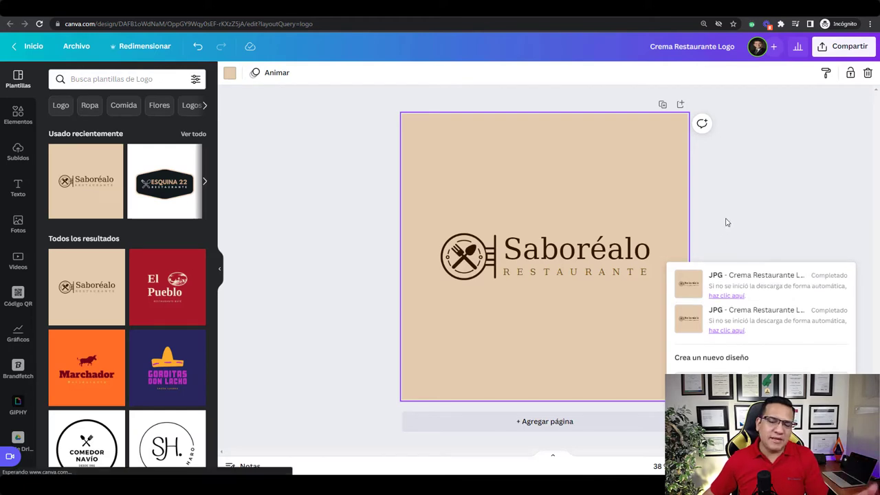
- Replace the "Saboréalo" text in the logo design with "sdfdsfs"
click(593, 237)
double_click(593, 238)
text(sdfdsfs)
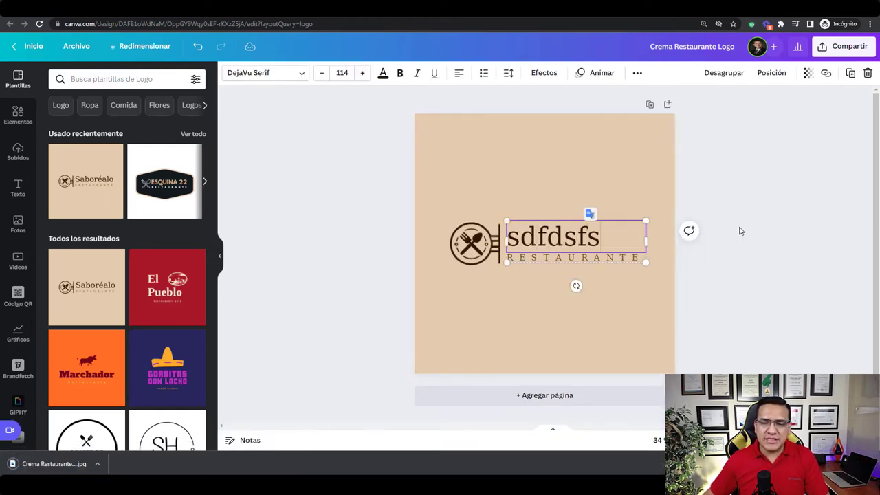
click(741, 237)
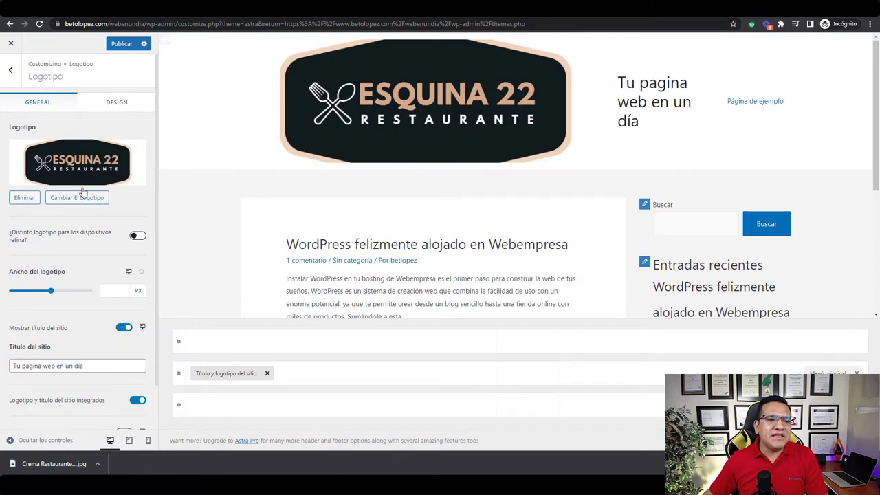
- Return to the WordPress customizer and upload Crema Restaurante Logo (1).jpg as the replacement site logo
click(81, 196)
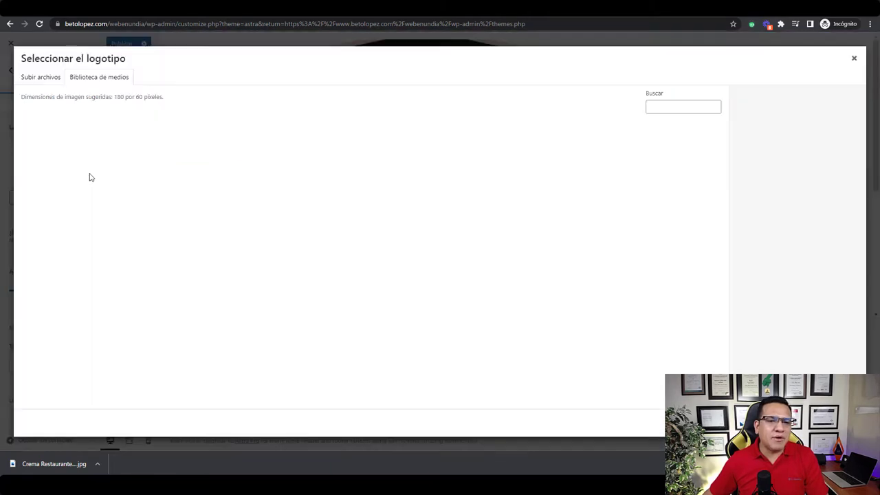
click(31, 77)
click(450, 232)
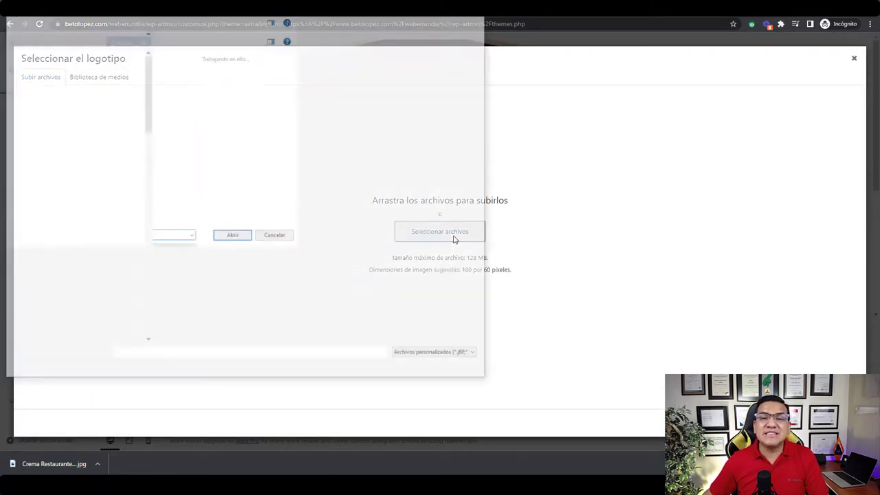
click(207, 103)
double_click(208, 104)
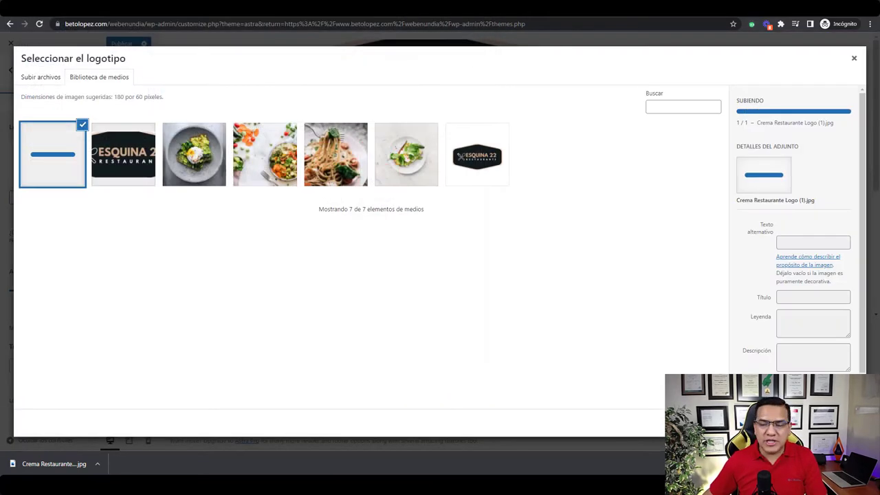
- Crop the uploaded image to a wide band around the Saboréalo lettering and apply it as the logo
click(826, 423)
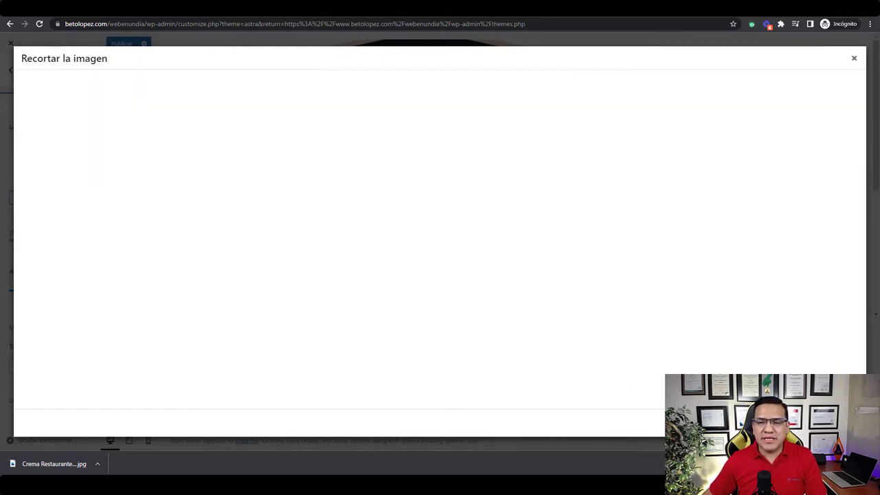
drag(584, 281, 593, 261)
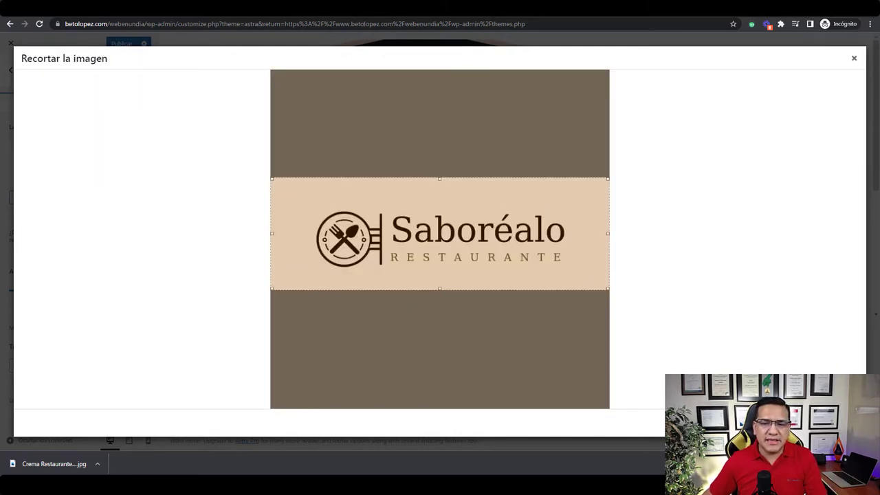
click(825, 423)
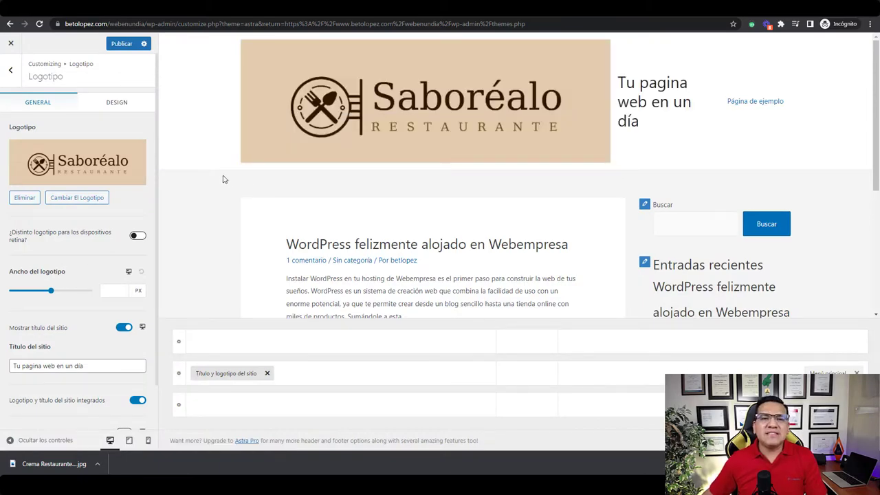
- Reduce the logo width to 268 px and turn off the display of the site title
scroll(62, 261, down, 1)
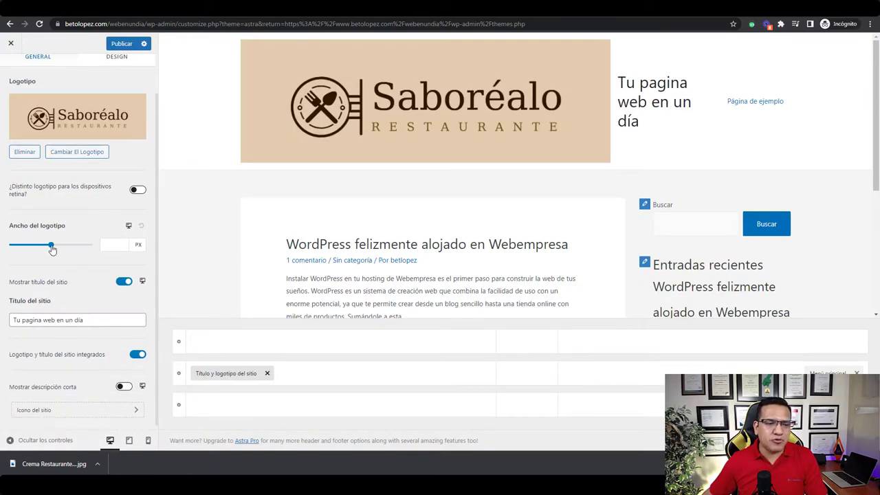
mouse_move(53, 249)
mouse_down()
mouse_move(36, 249)
mouse_move(45, 249)
mouse_up()
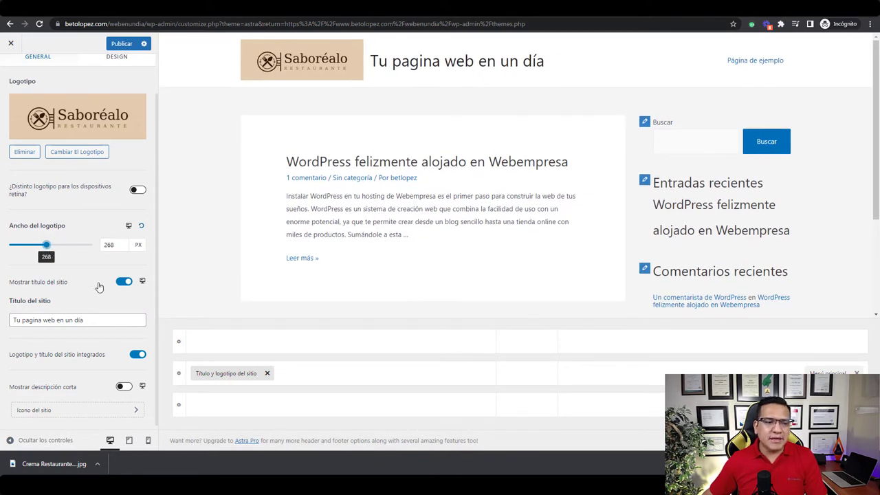
click(124, 282)
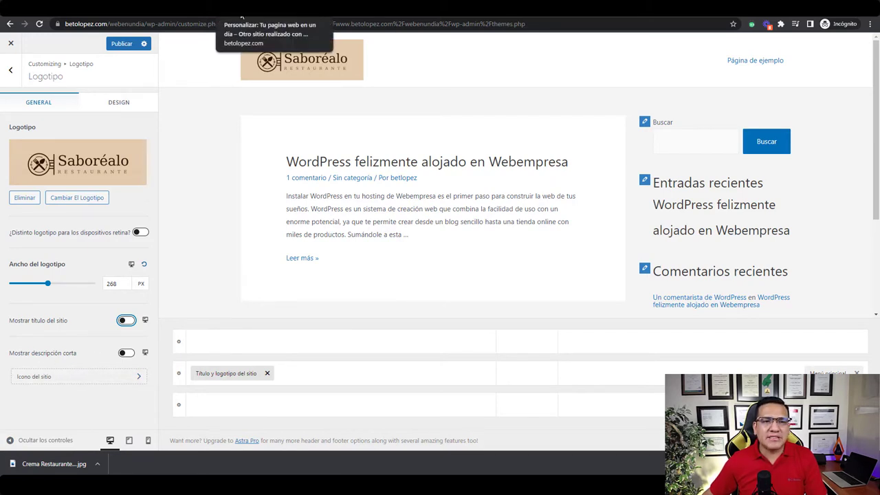
- Stay in the customizer instead of discarding the edits, and publish the header changes
click(87, 379)
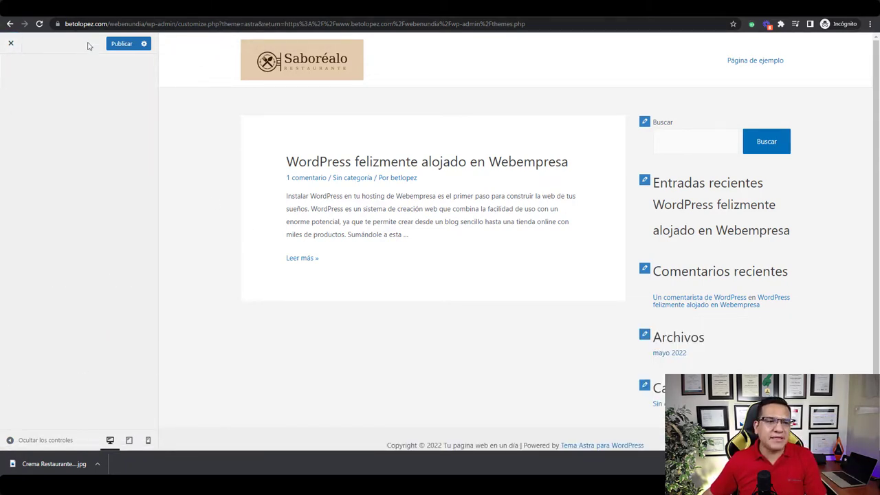
click(11, 43)
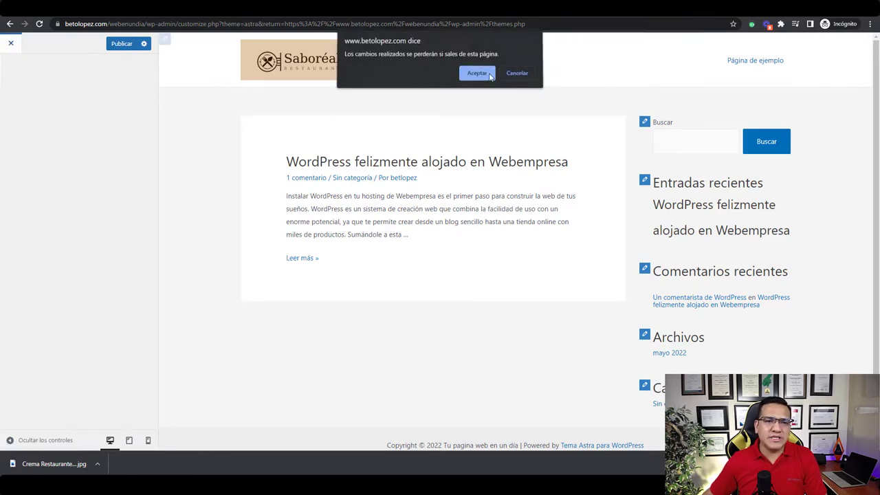
key(Escape)
click(125, 44)
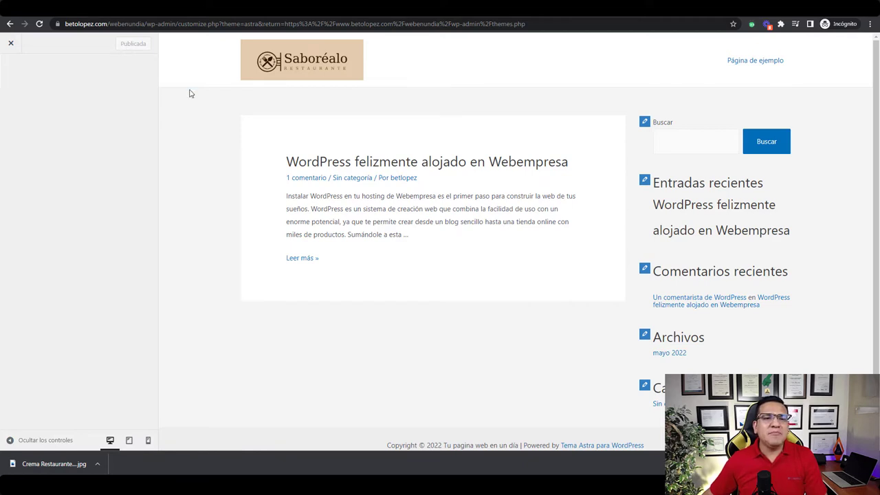
- Return to the main customizer options and open the Copyright element of the footer builder
click(246, 54)
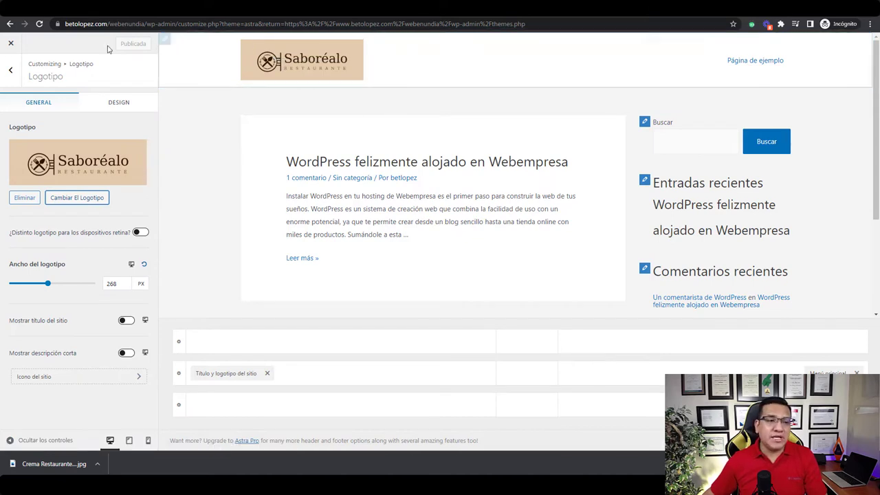
click(11, 70)
click(14, 71)
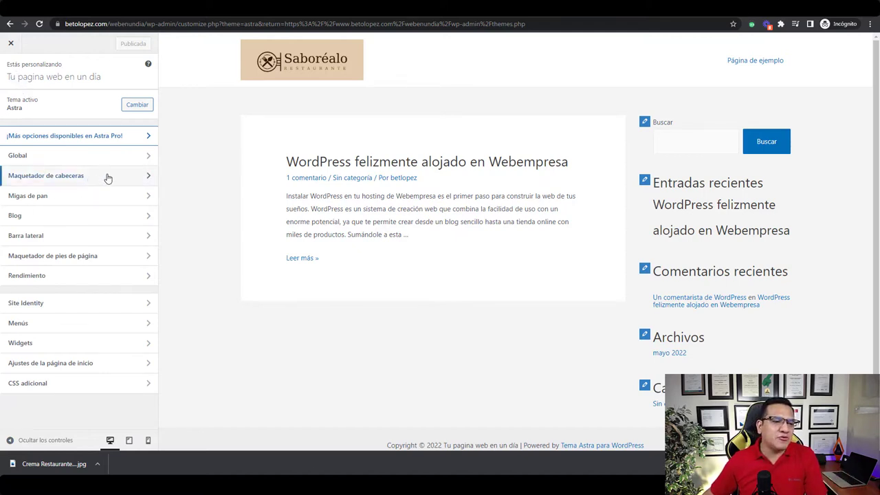
click(108, 256)
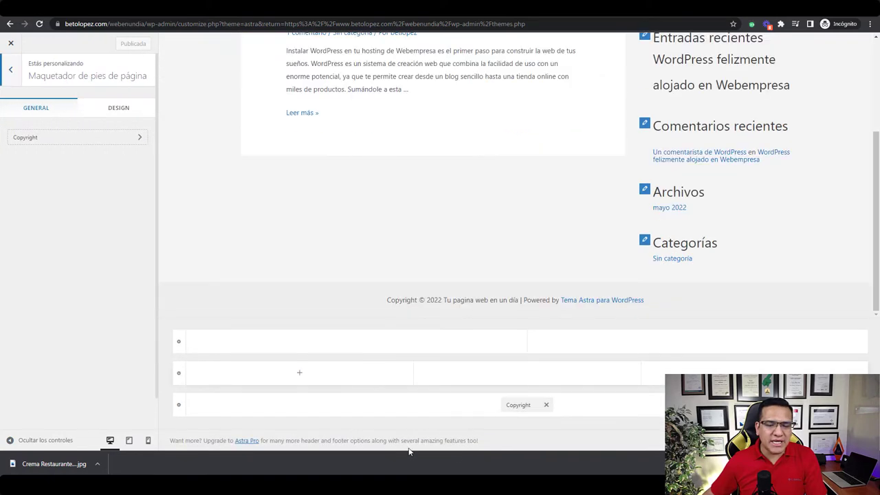
drag(380, 301, 657, 308)
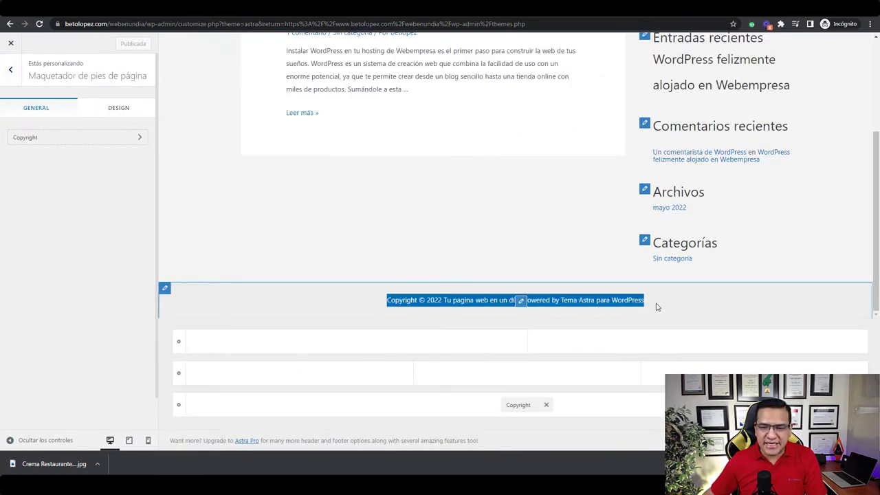
click(85, 138)
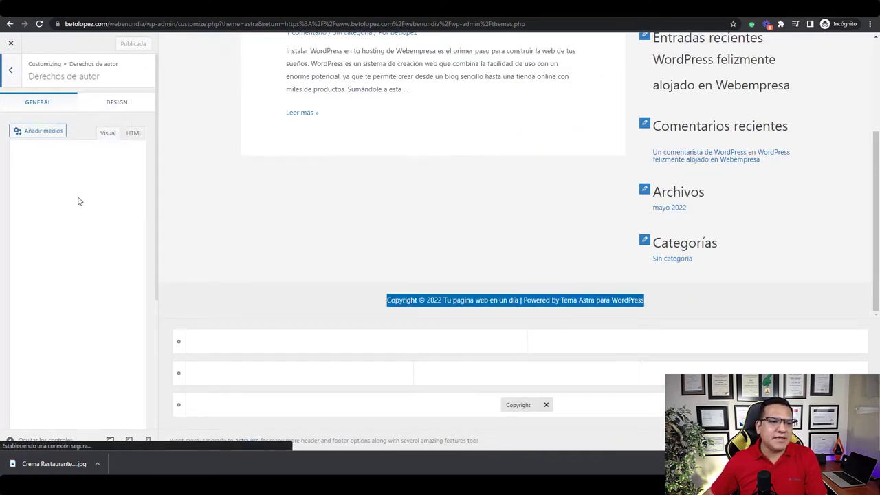
- Replace the whole footer copyright text with "Sitio web diseñado por" followed by the designer's name
drag(70, 241, 7, 219)
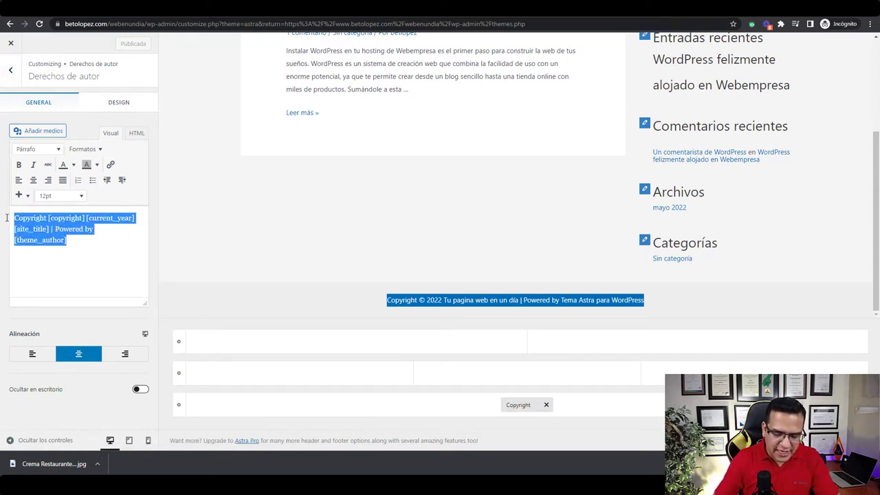
text(Sitio web dise)
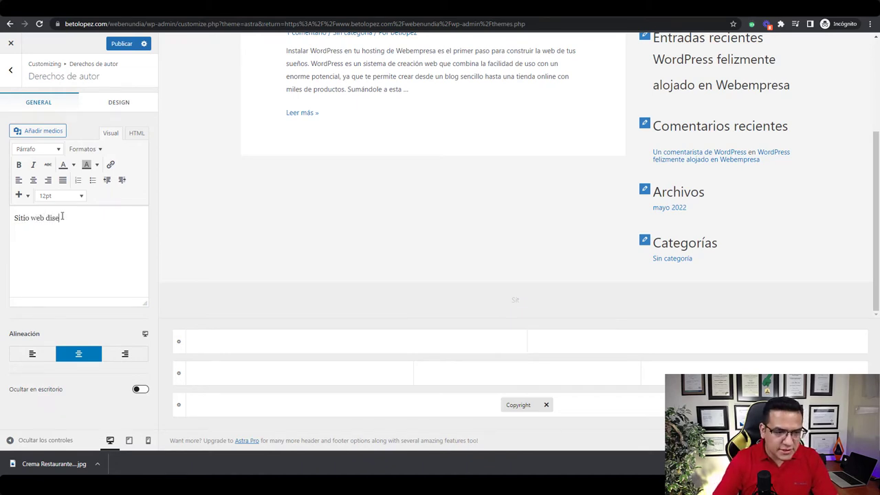
text(ñado por Beto L)
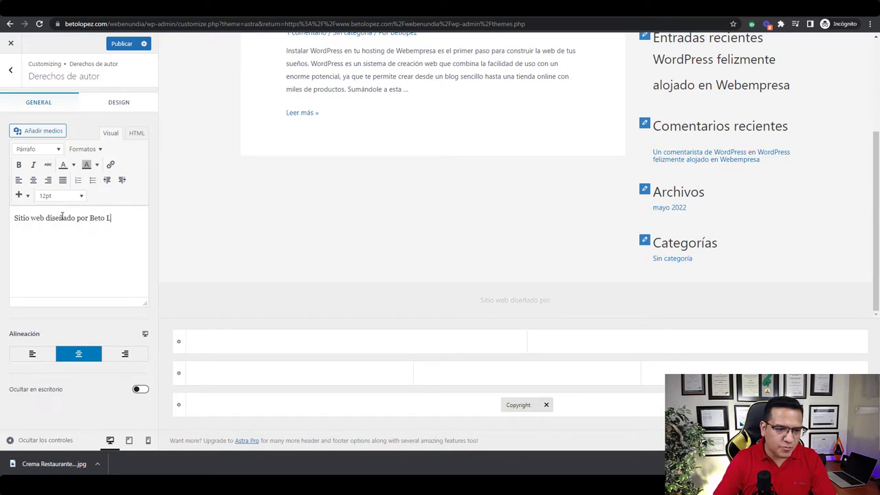
text(ópez)
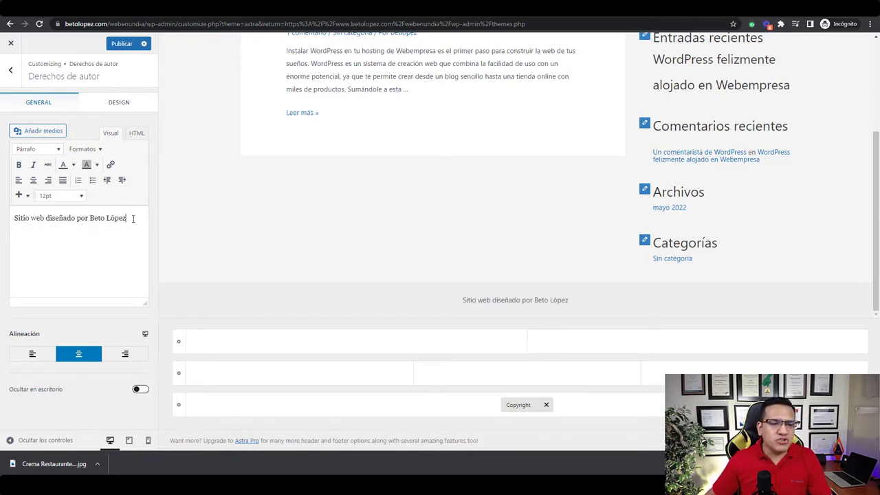
- Link the designer's name in the footer copyright text to the designer's website, correcting the mistyped address
drag(130, 218, 98, 218)
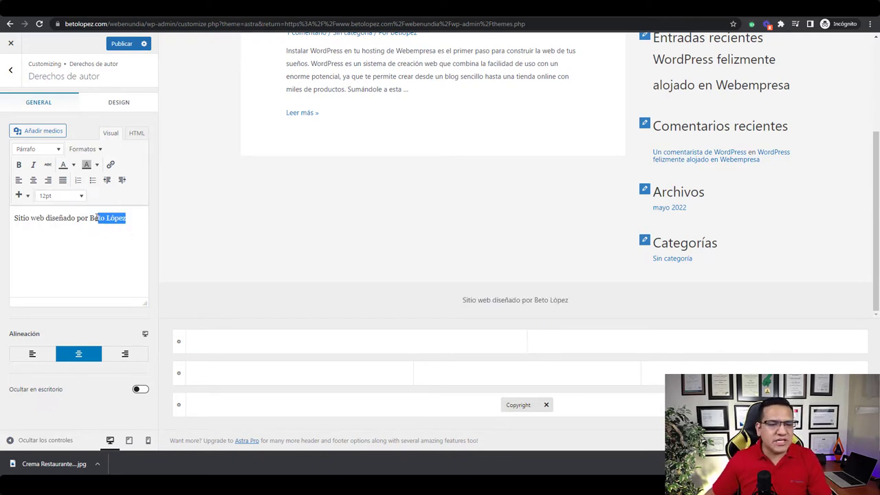
click(110, 166)
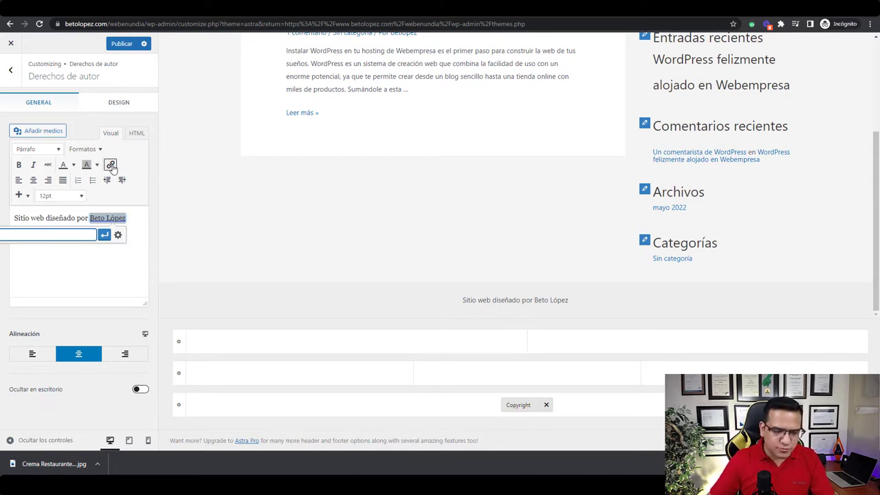
text(betoñlo.com)
key(Return)
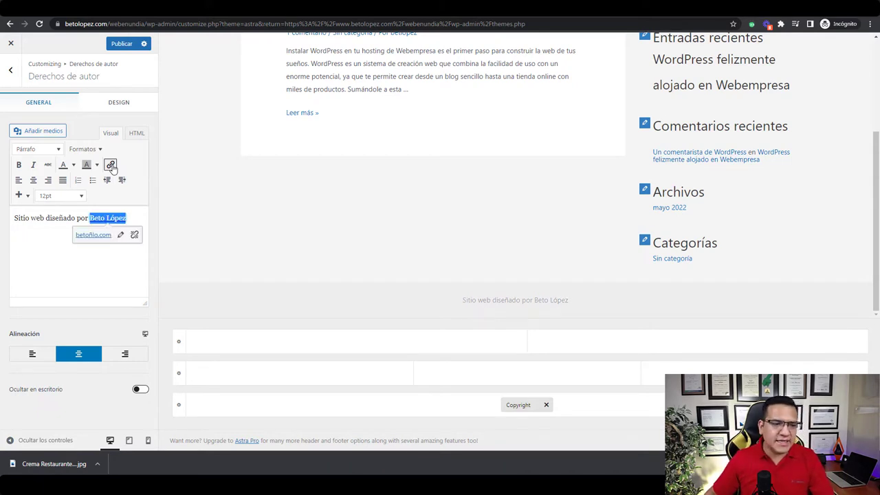
click(121, 235)
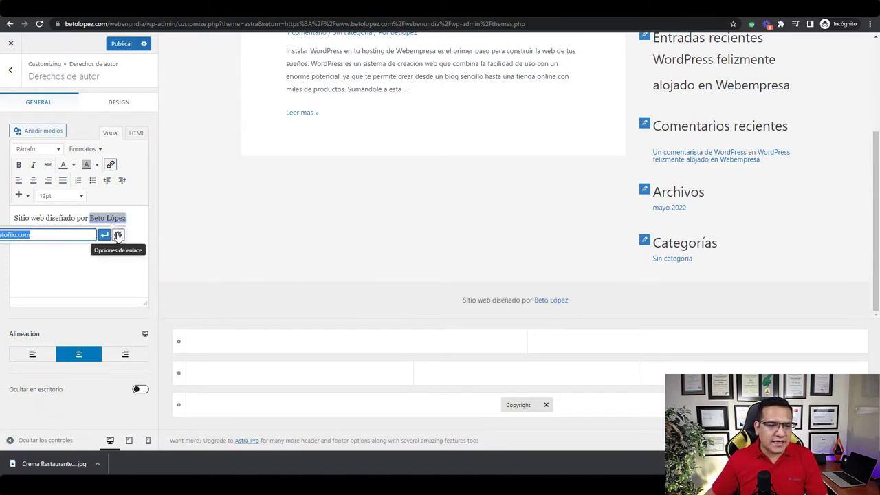
key(BackSpace)
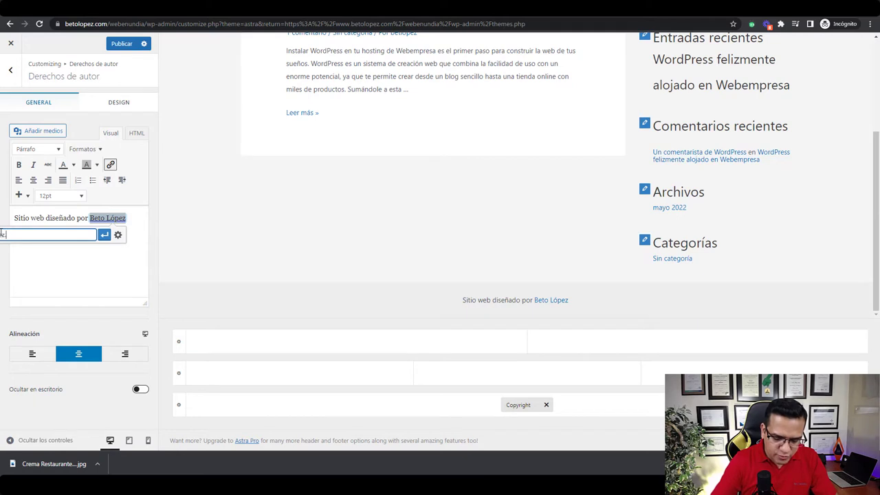
key(Return)
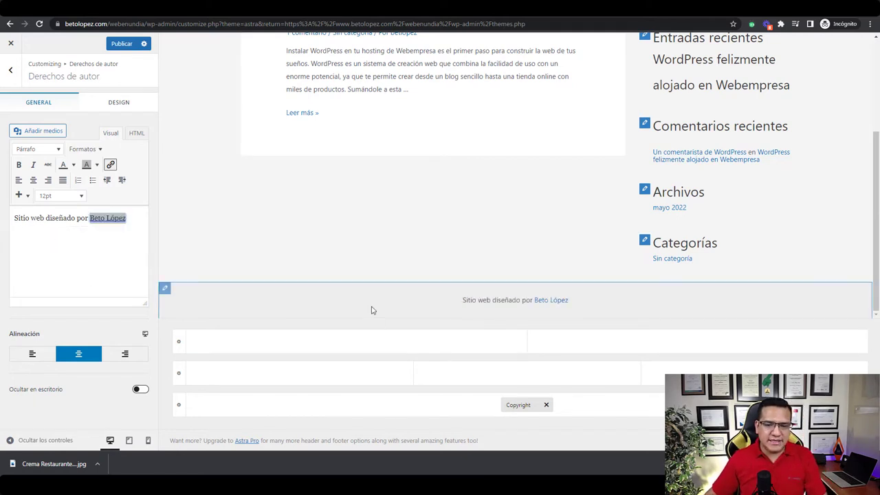
- Leave the copyright element and the footer builder to return to the main customizer options
key(Escape)
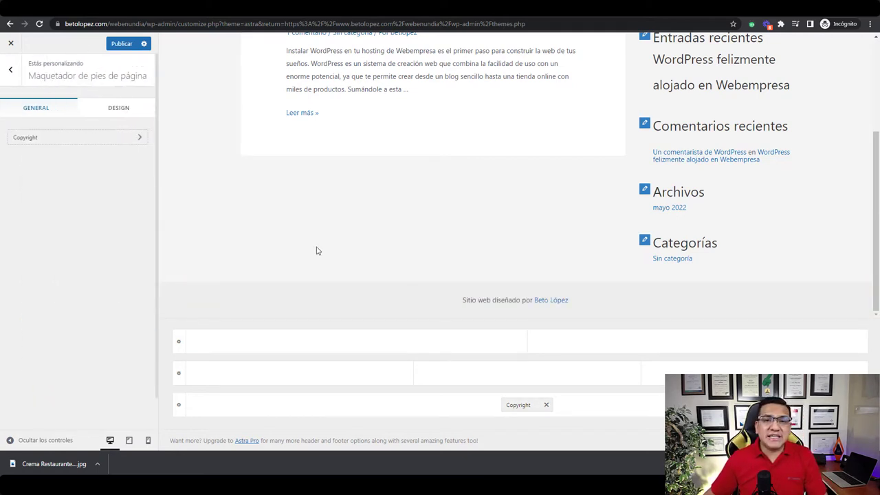
scroll(295, 210, up, 3)
click(11, 72)
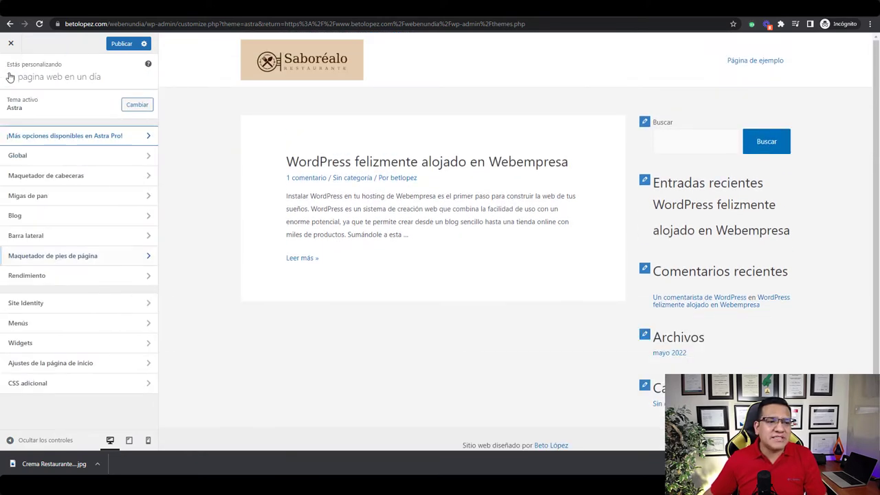
click(355, 178)
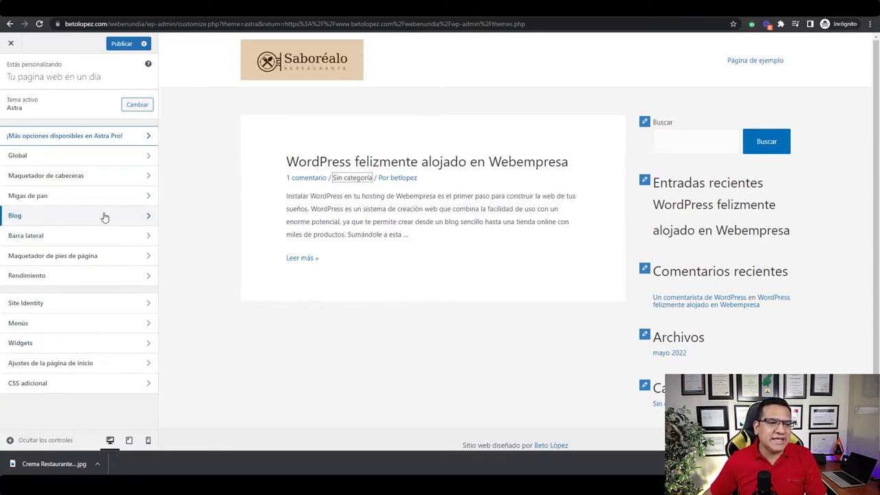
click(109, 178)
click(11, 71)
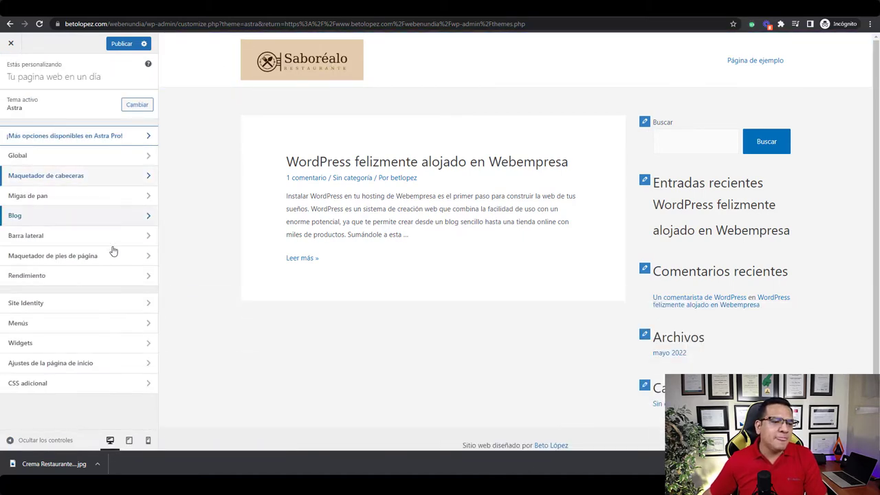
- In the global typography settings, set the body font family to Montserrat
click(99, 157)
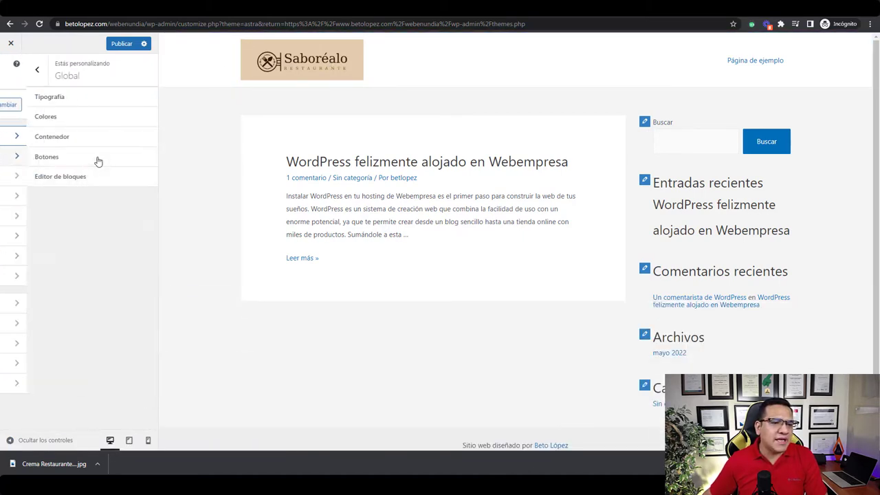
click(99, 105)
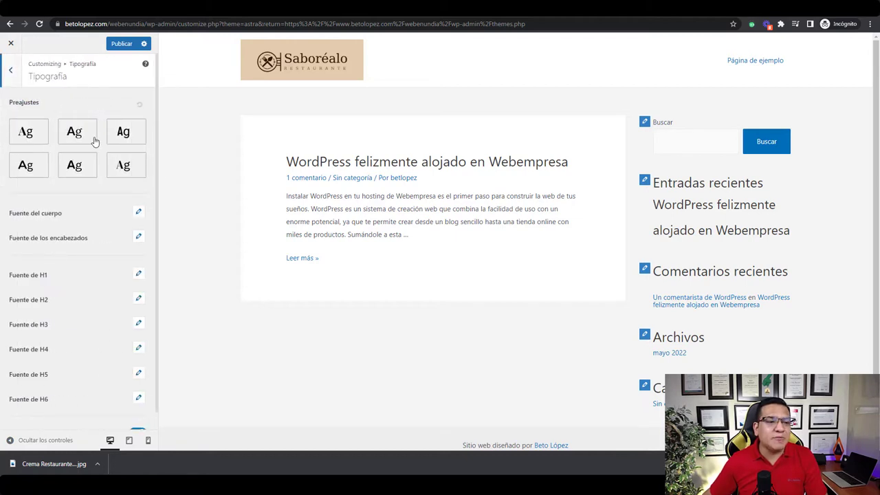
click(139, 213)
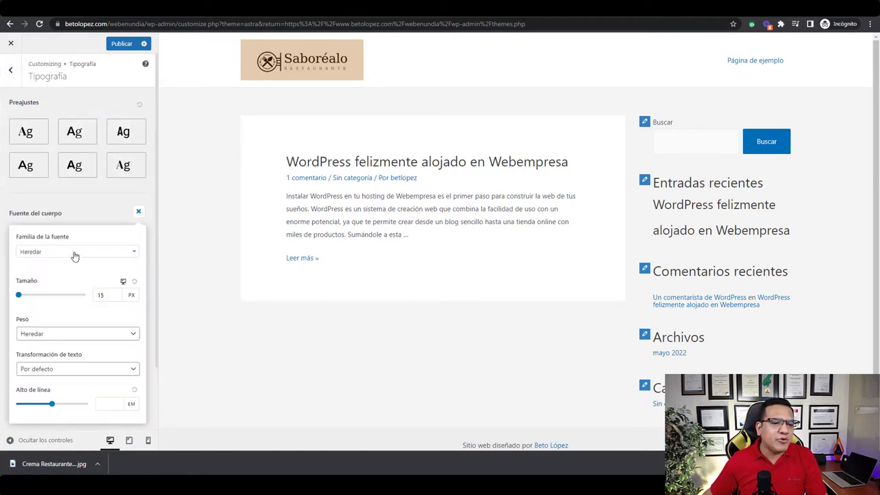
click(75, 253)
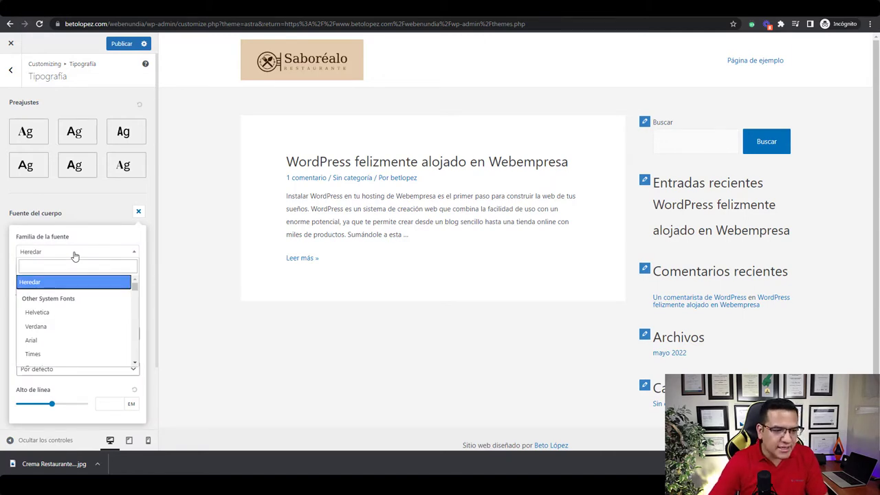
drag(136, 288, 137, 331)
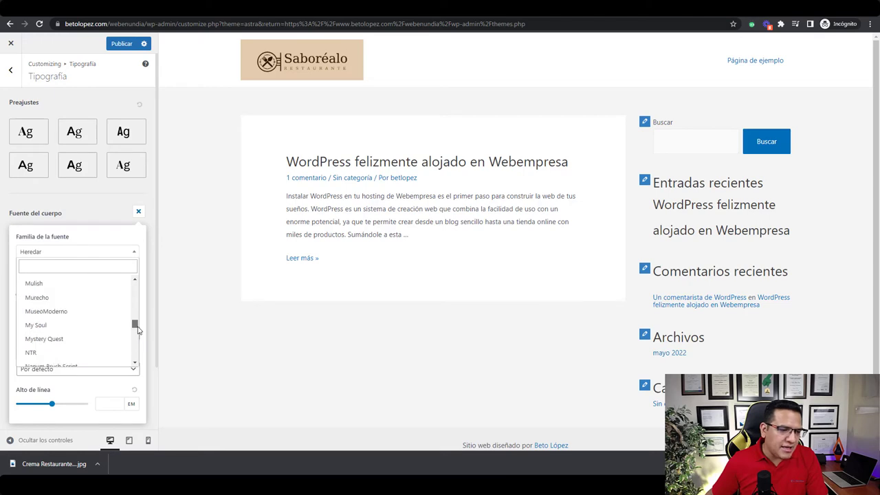
scroll(94, 343, down, 5)
scroll(94, 324, up, 8)
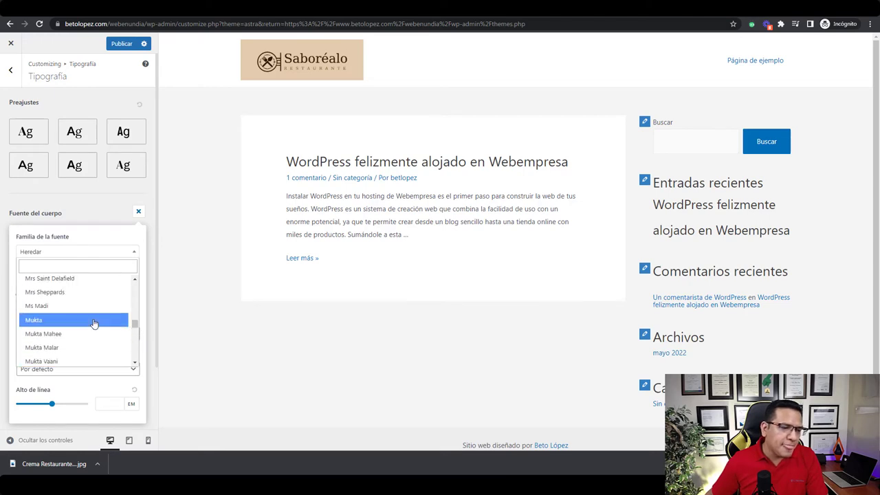
scroll(94, 329, up, 4)
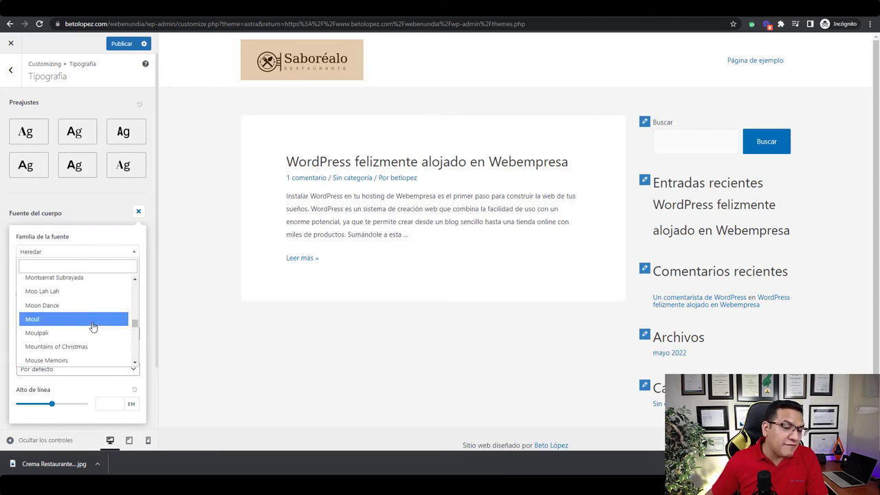
click(71, 297)
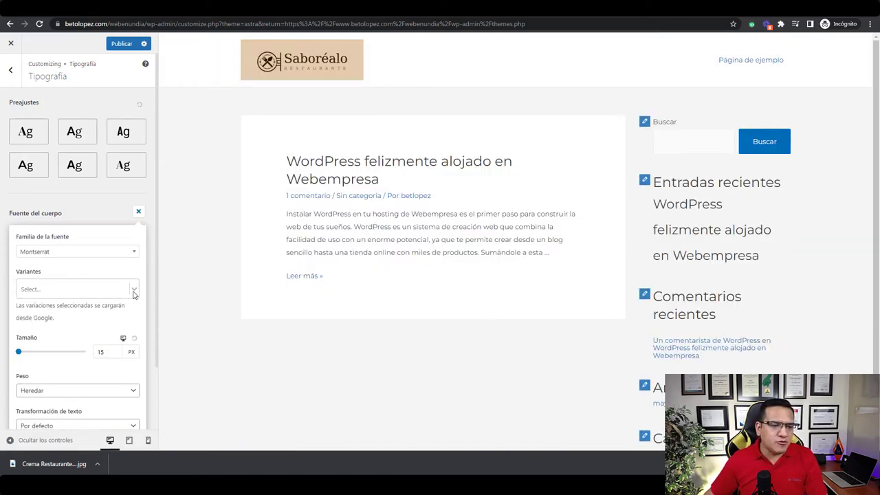
- Set the body font size to 17 px and close the body font settings
drag(20, 351, 21, 354)
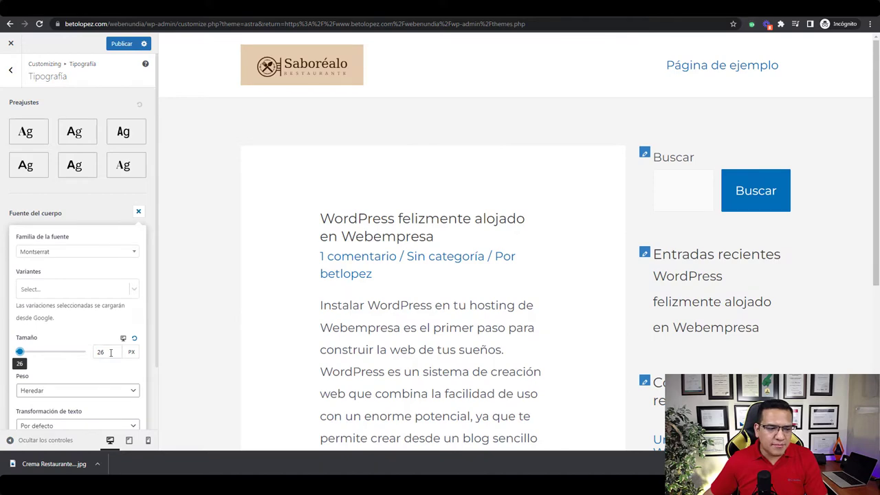
drag(110, 352, 84, 350)
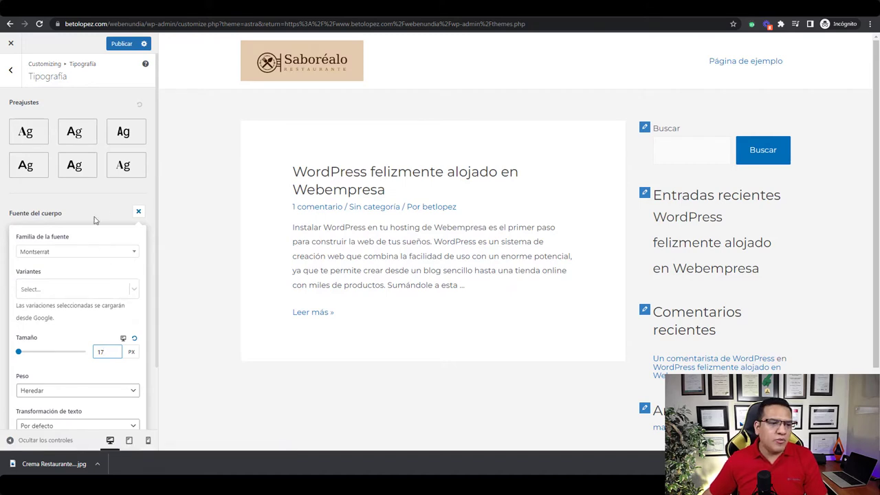
click(139, 211)
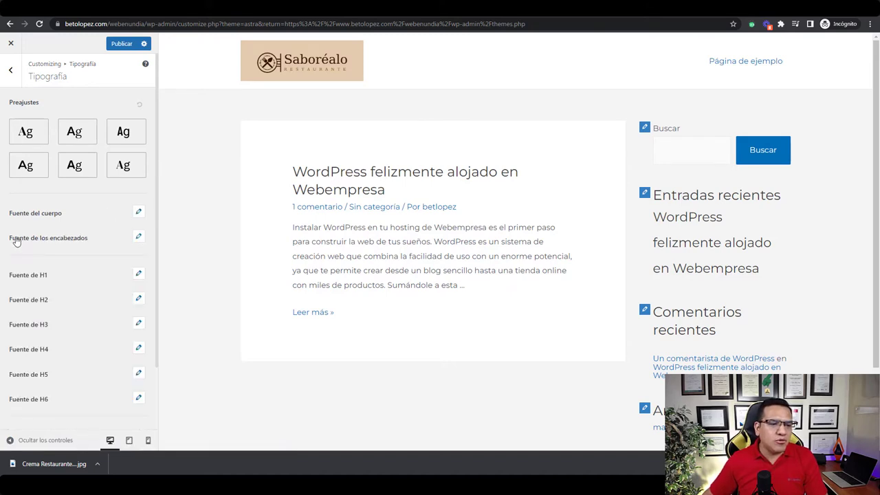
- Open the font family choices for the headings font
click(139, 239)
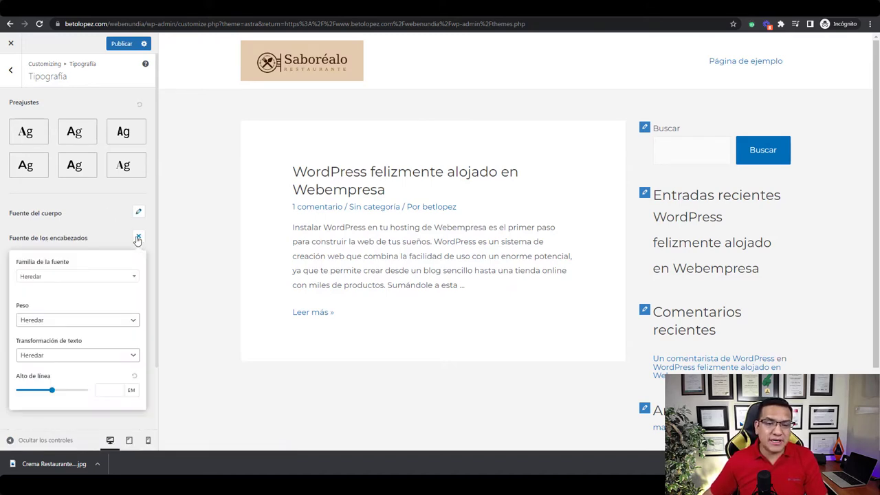
click(127, 278)
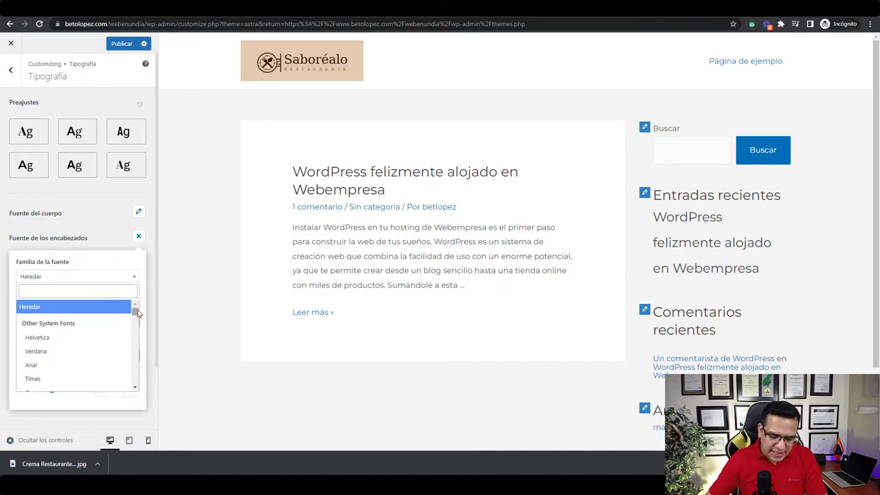
- Try to find the headings font by searching the font families for "mons" and "monse", and clear the search
text(mon)
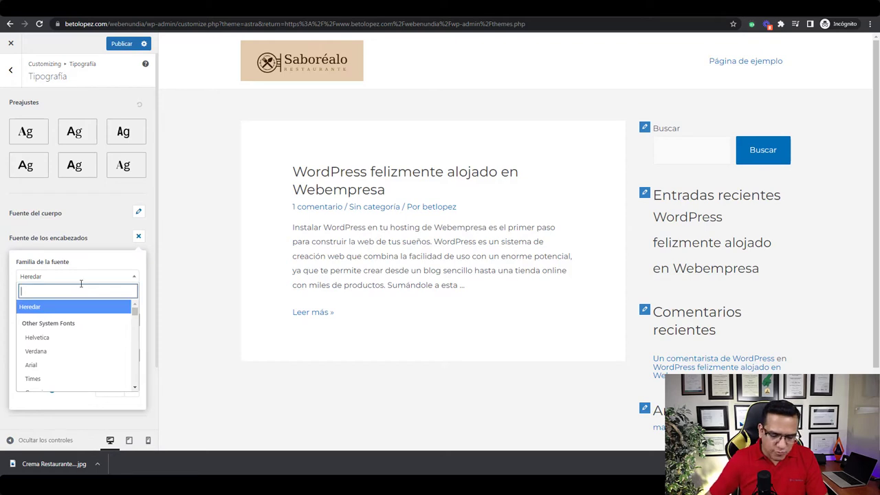
text(s)
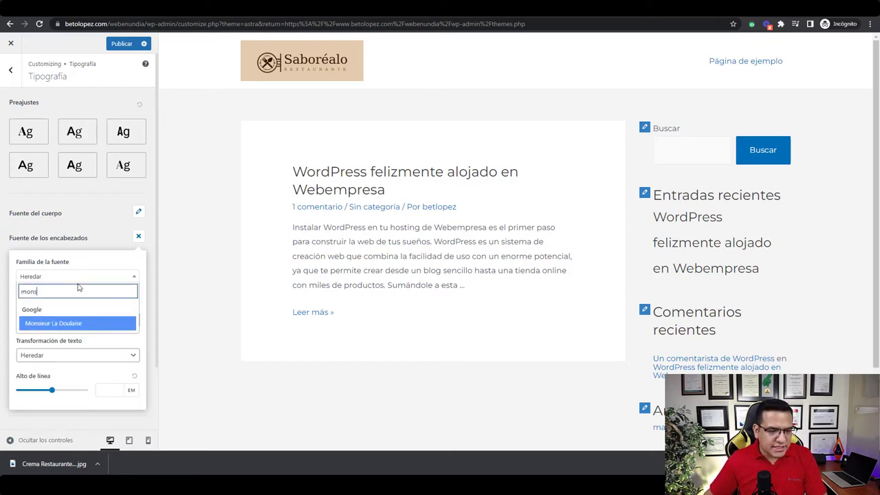
click(86, 290)
key(BackSpace)
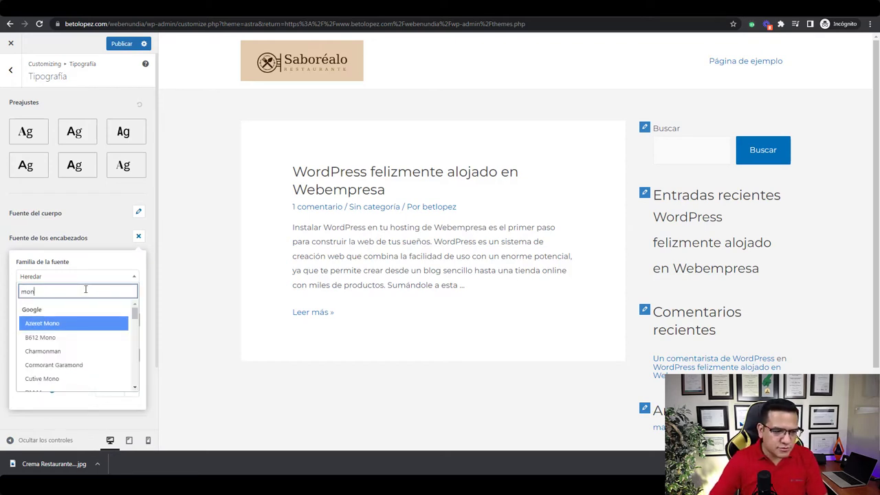
click(86, 290)
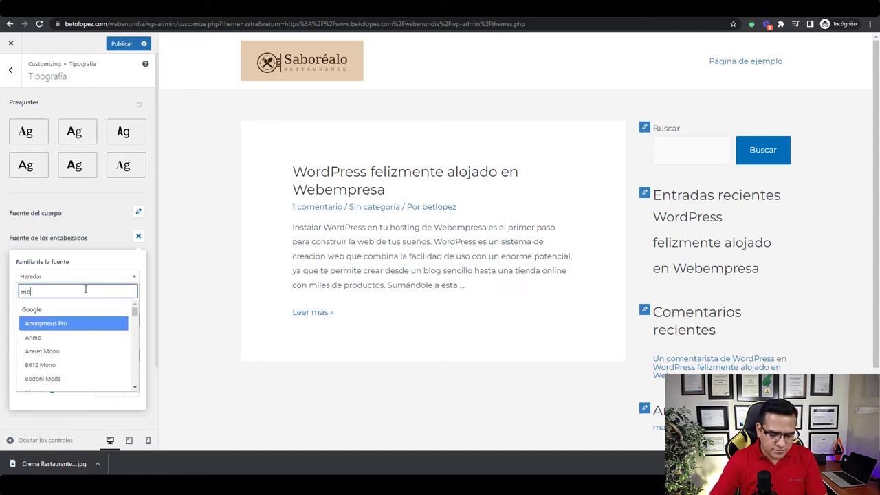
text(se)
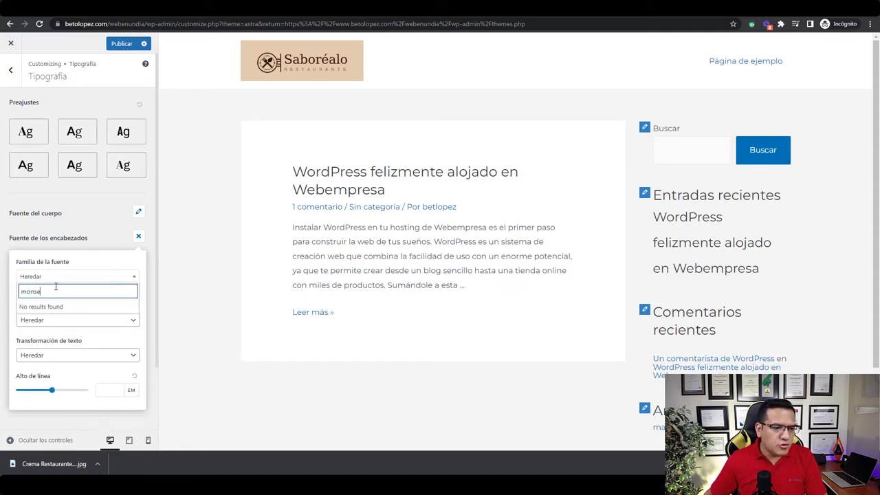
key(ctrl+a)
key(BackSpace)
- Set the headings font family to Montserrat and open the choice of its variants
drag(135, 311, 134, 354)
scroll(81, 336, down, 5)
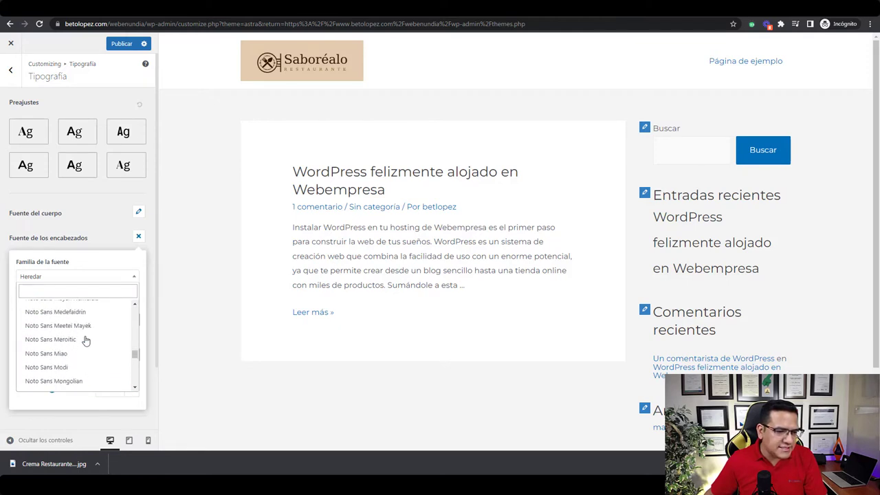
scroll(86, 340, up, 6)
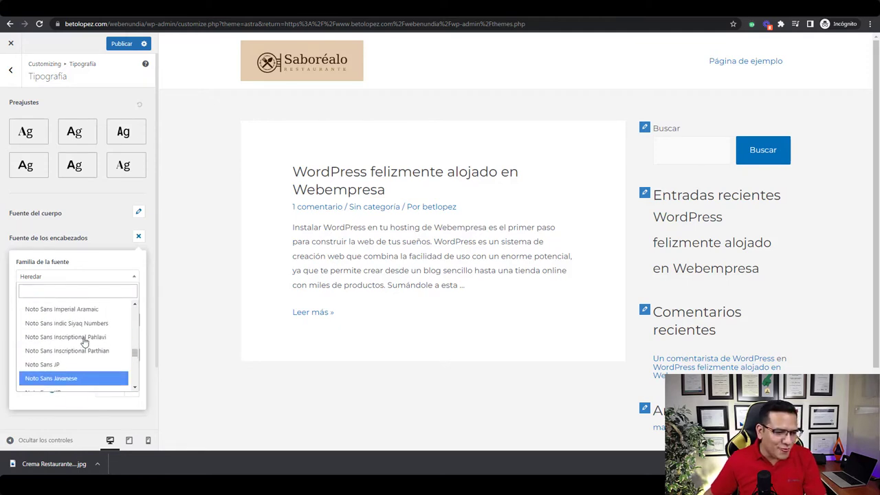
scroll(85, 344, up, 10)
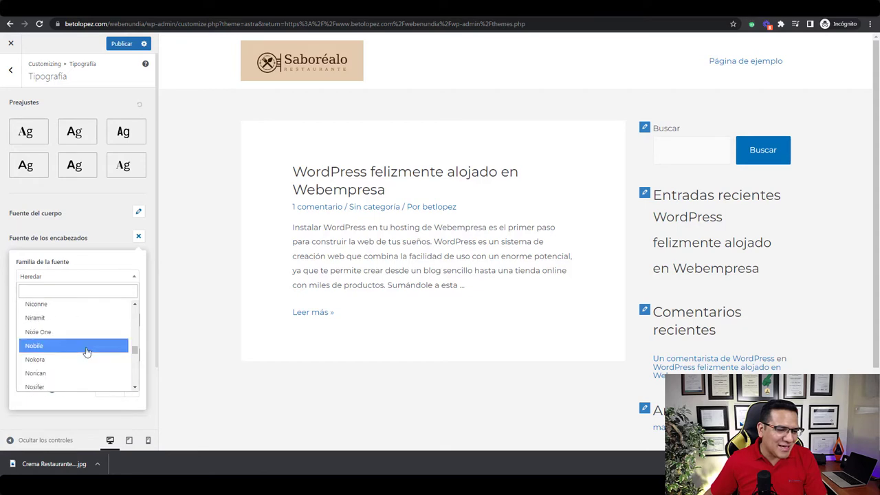
scroll(88, 351, up, 8)
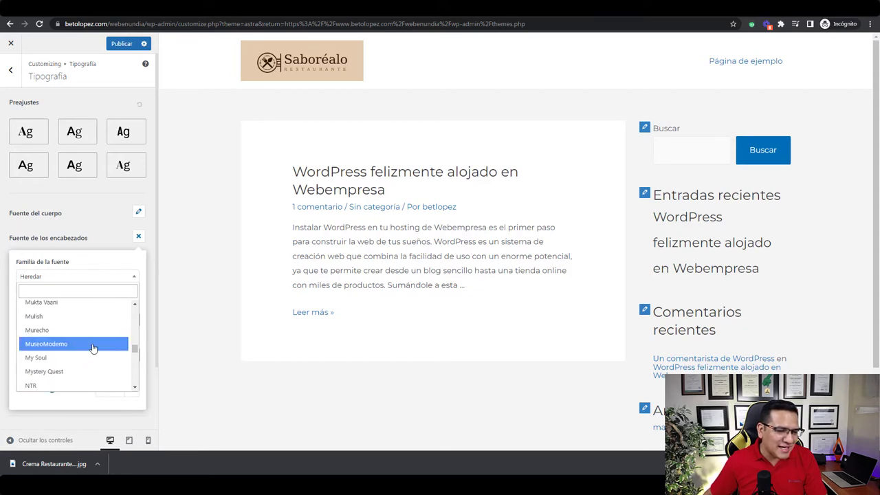
scroll(94, 349, up, 4)
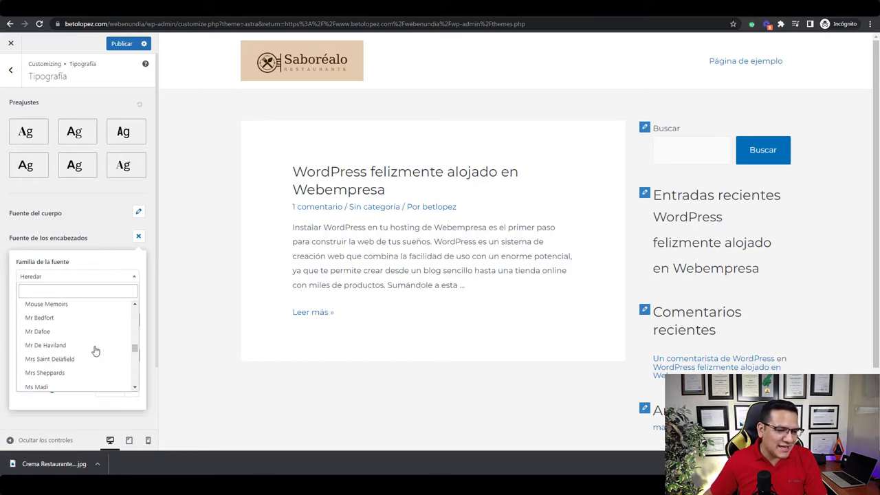
scroll(94, 349, up, 5)
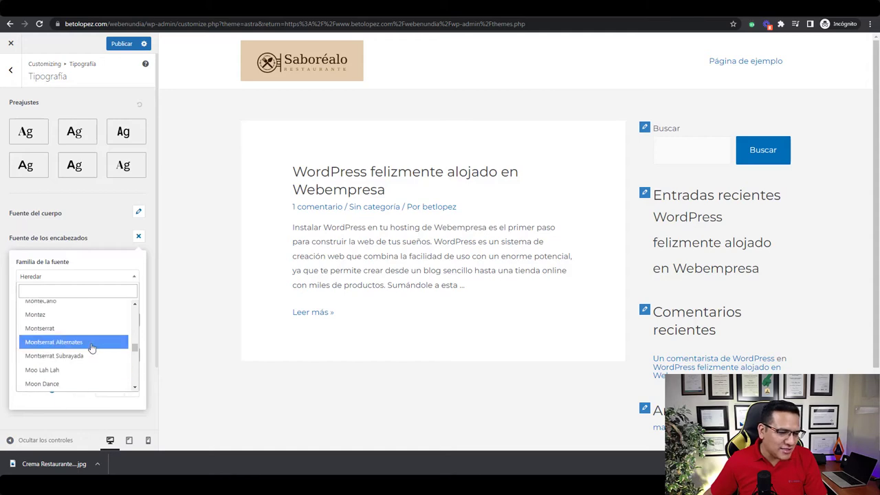
click(86, 328)
click(133, 315)
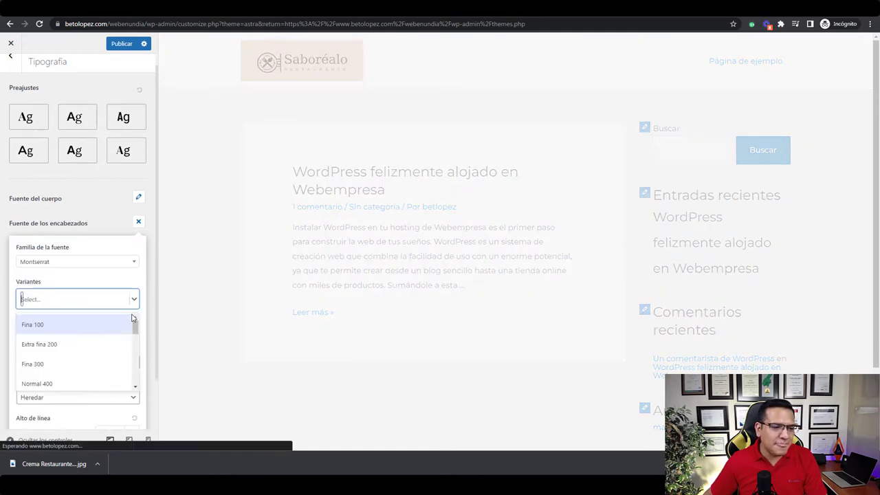
- Add the Mediana 500 variant to the headings font and close the headings font settings
scroll(81, 364, down, 3)
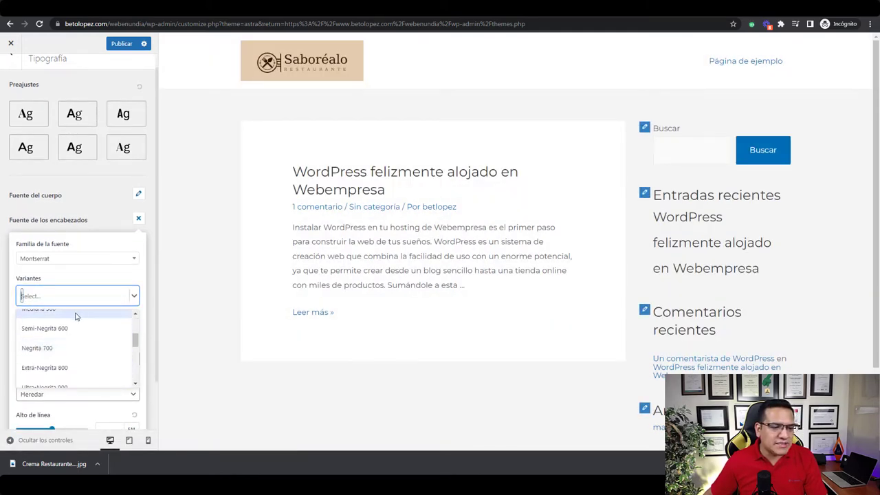
click(77, 316)
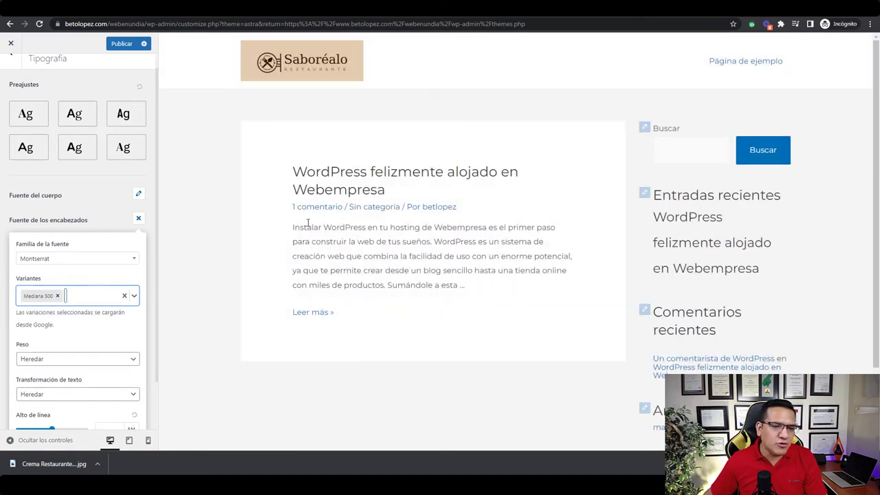
click(57, 296)
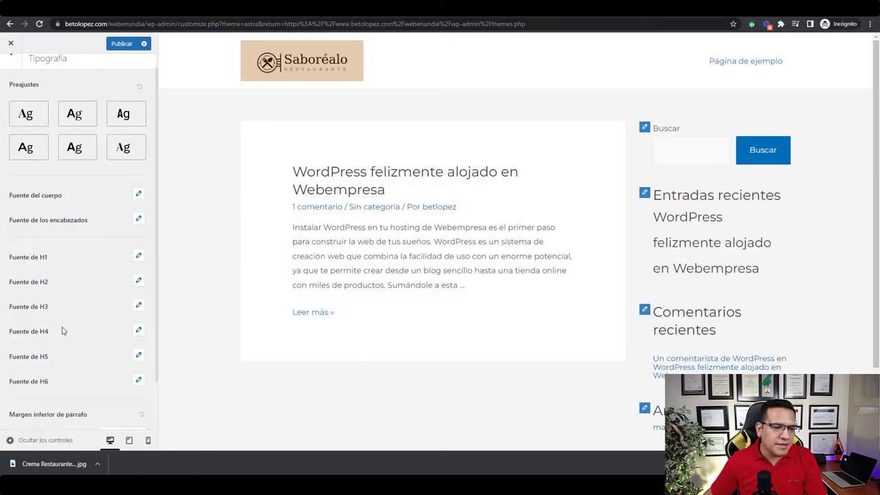
- Review the family, size, weight and line height options of the H1 font and close its settings
click(139, 257)
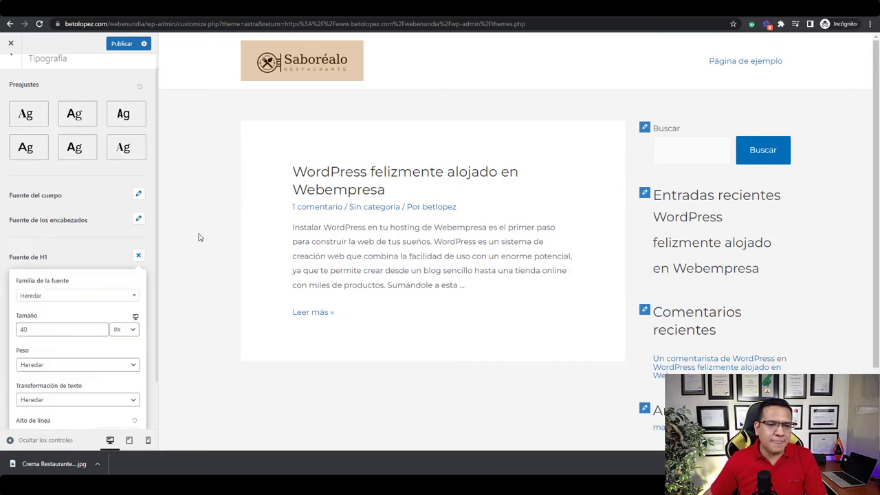
scroll(83, 366, down, 2)
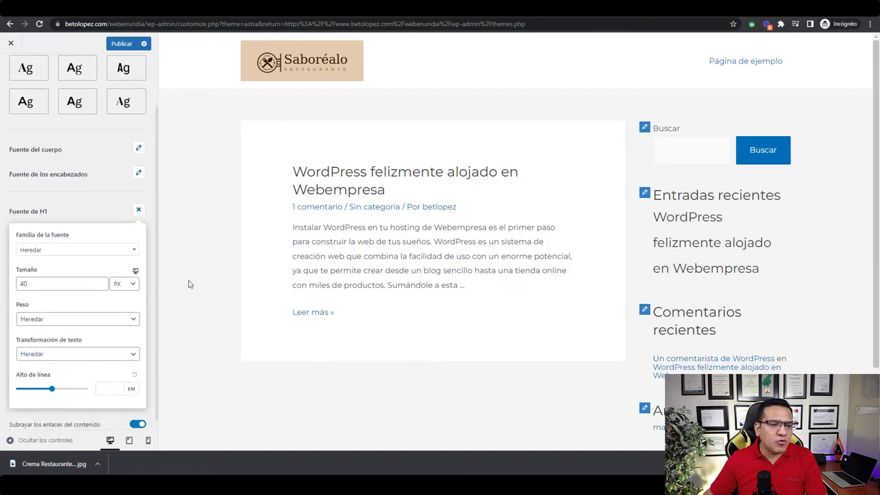
click(107, 207)
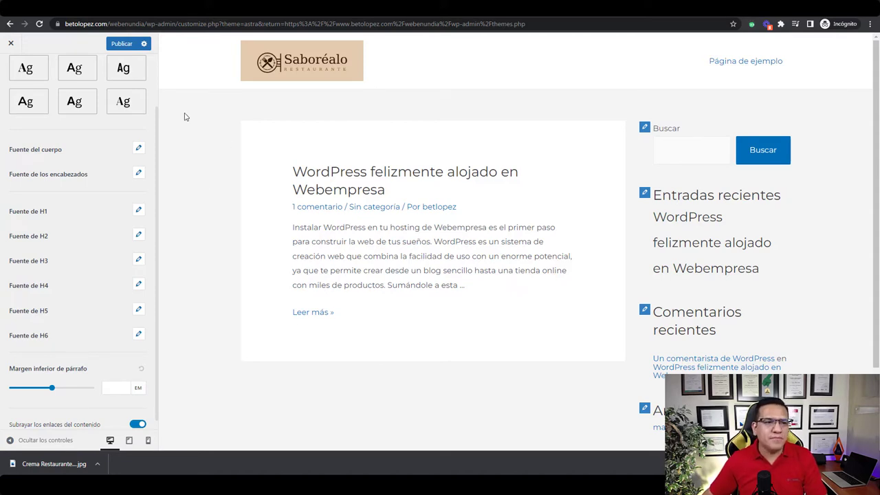
- Publish the typography changes, staying in the customizer instead of leaving with unsaved changes
click(10, 42)
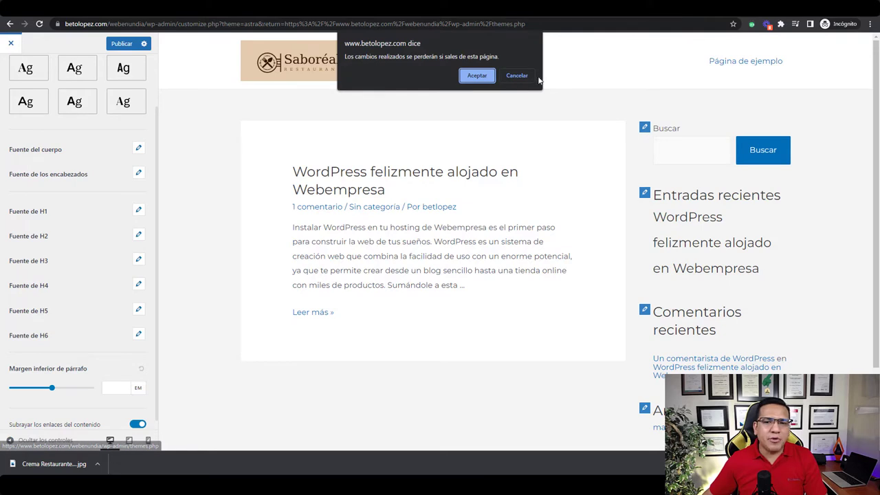
click(513, 73)
click(124, 44)
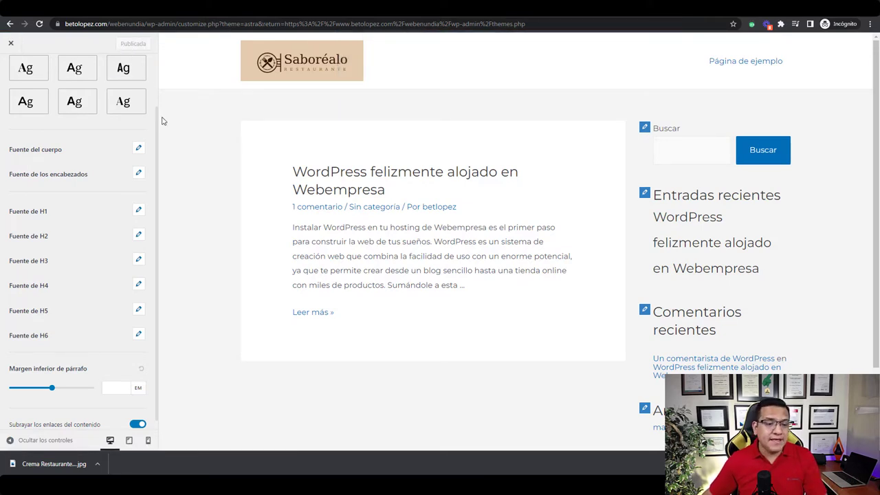
- Check the widget settings of the main sidebar and return to the customizer's main options
click(645, 129)
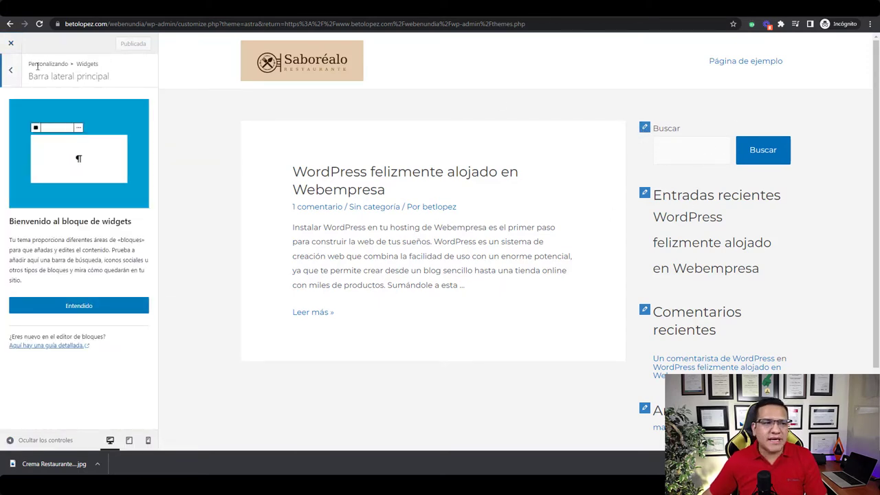
click(11, 70)
click(12, 71)
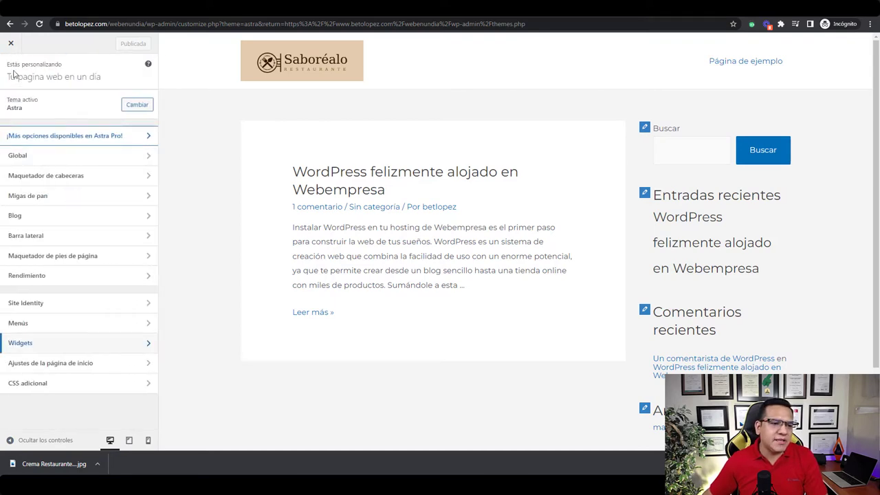
- Set the sidebar layout to Sin barra lateral for the default design, pages, blog posts and archives
click(105, 235)
click(122, 123)
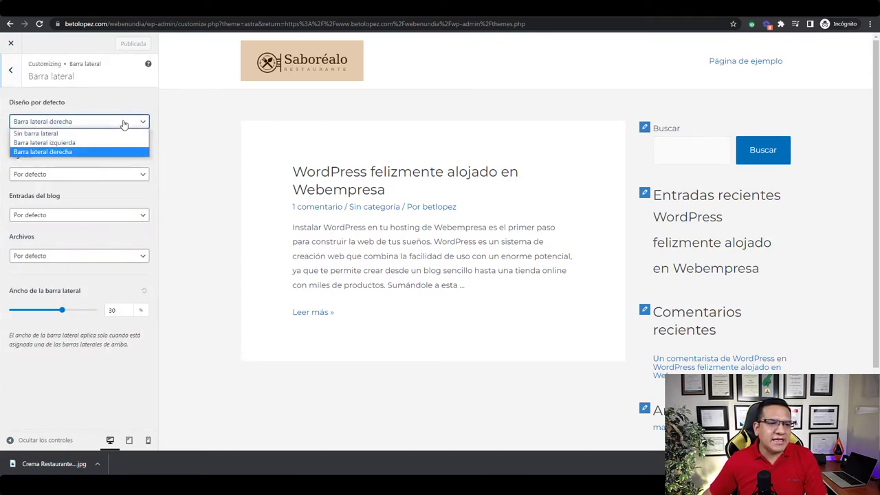
click(110, 133)
click(108, 177)
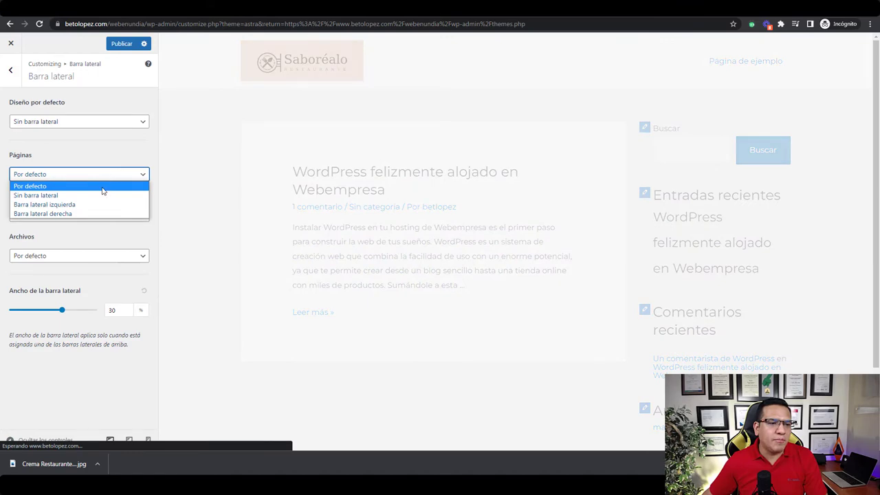
click(99, 196)
click(96, 215)
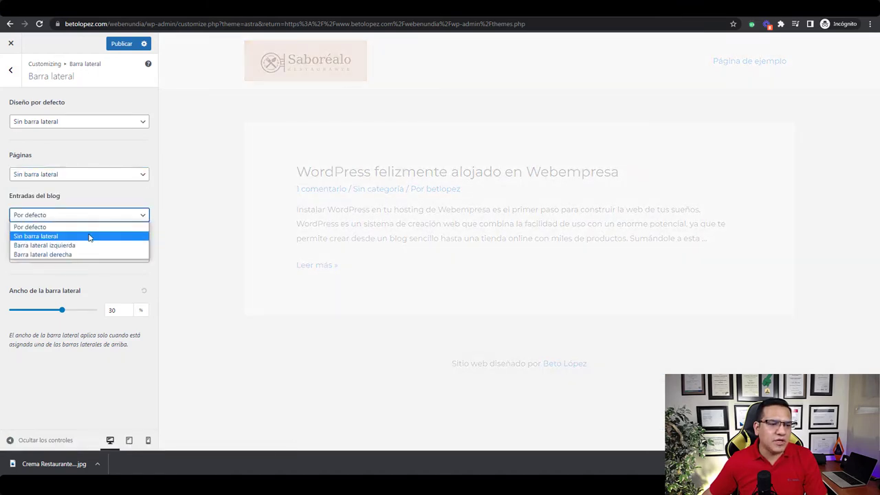
click(88, 237)
click(94, 255)
click(85, 277)
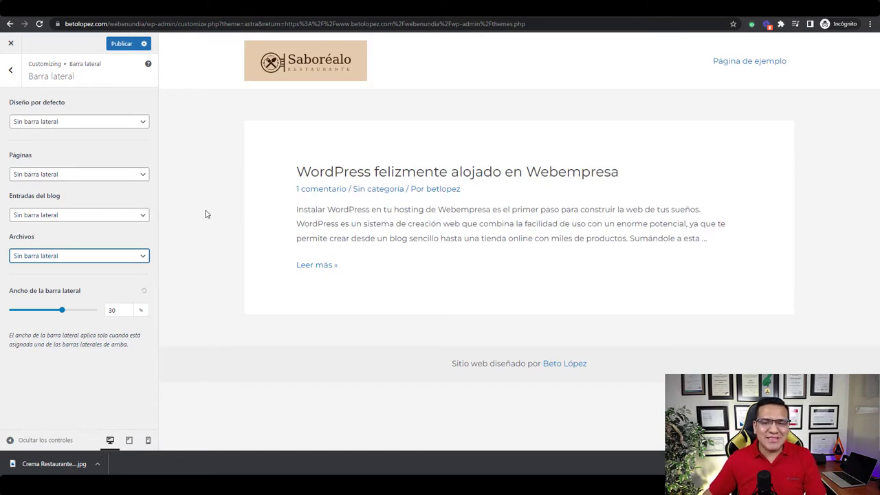
- Publish the sidebar changes and exit the theme customizer
click(122, 44)
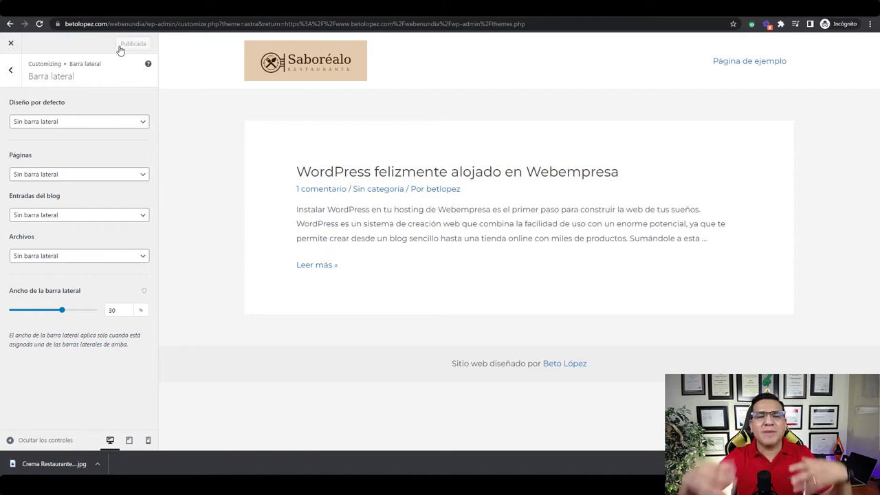
click(11, 69)
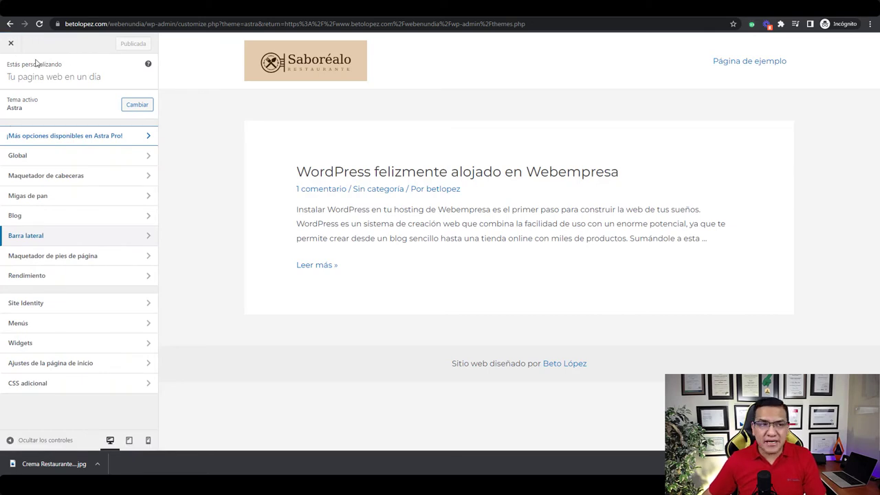
click(11, 46)
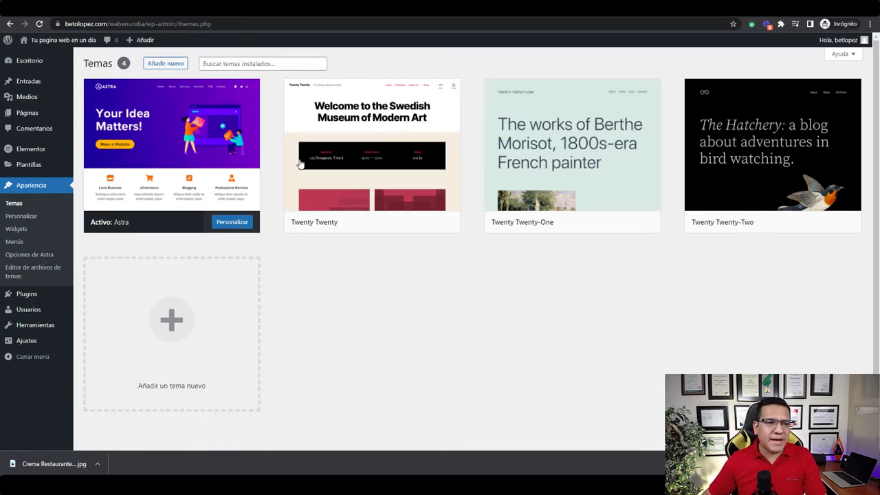
- Create a new page titled INICIO and open it in the Elementor editor with the Navigator closed
mouse_move(40, 115)
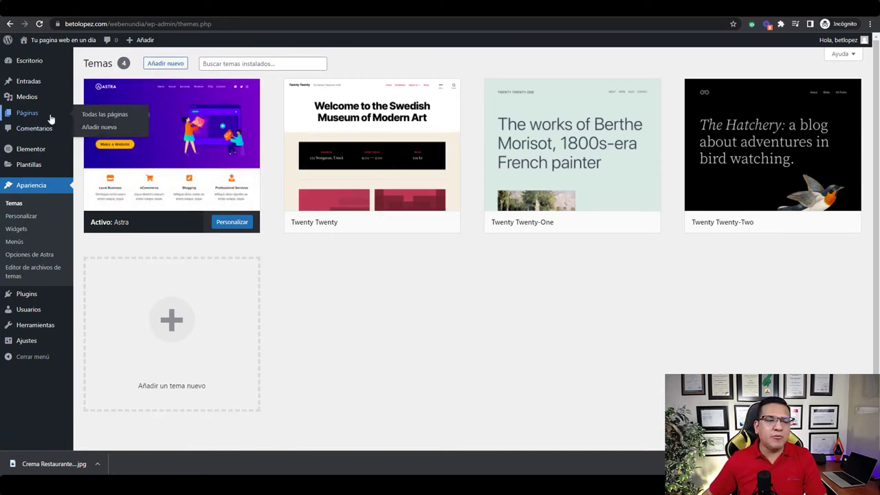
click(107, 130)
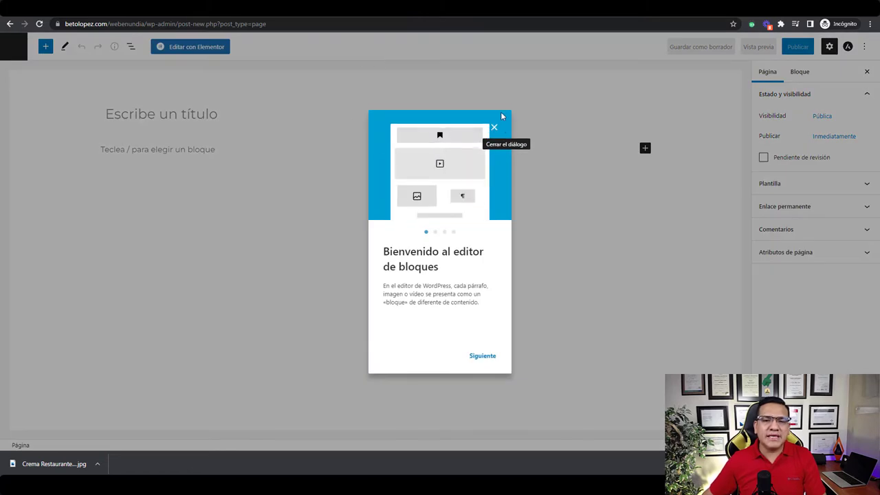
click(495, 125)
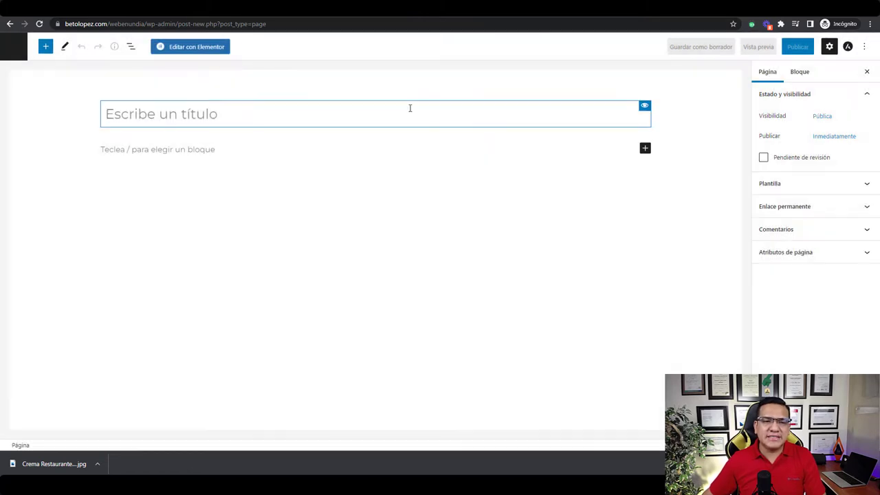
text(INICIO)
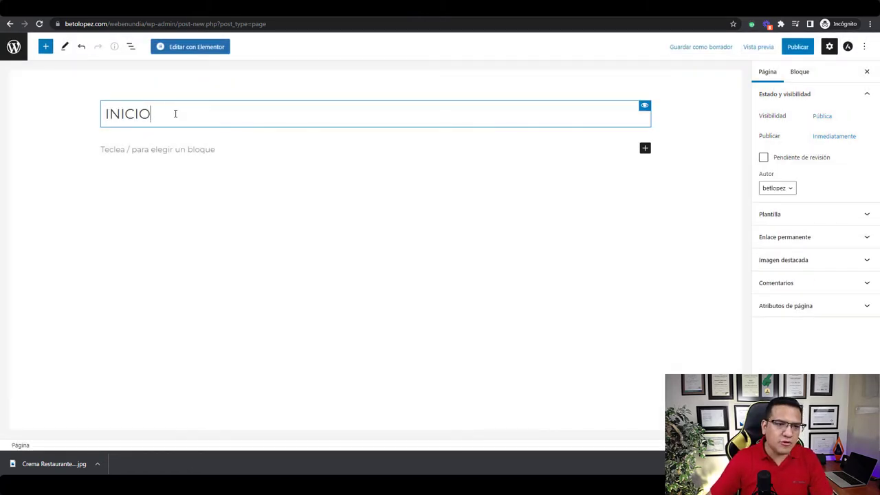
click(197, 47)
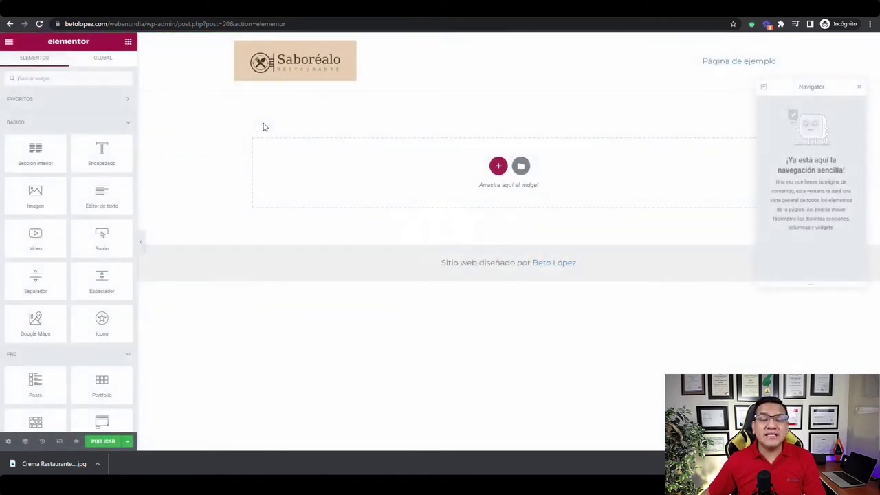
click(862, 90)
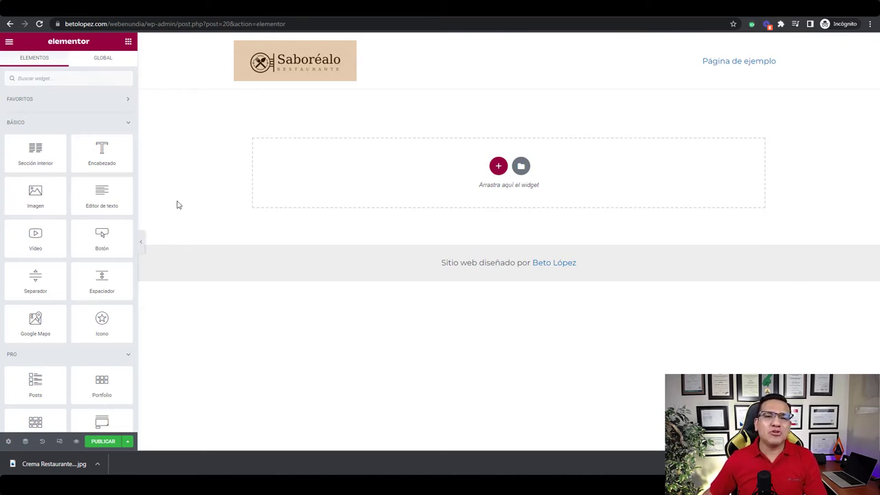
- Try placing an Image widget on the empty page and undo the placement
scroll(83, 316, down, 8)
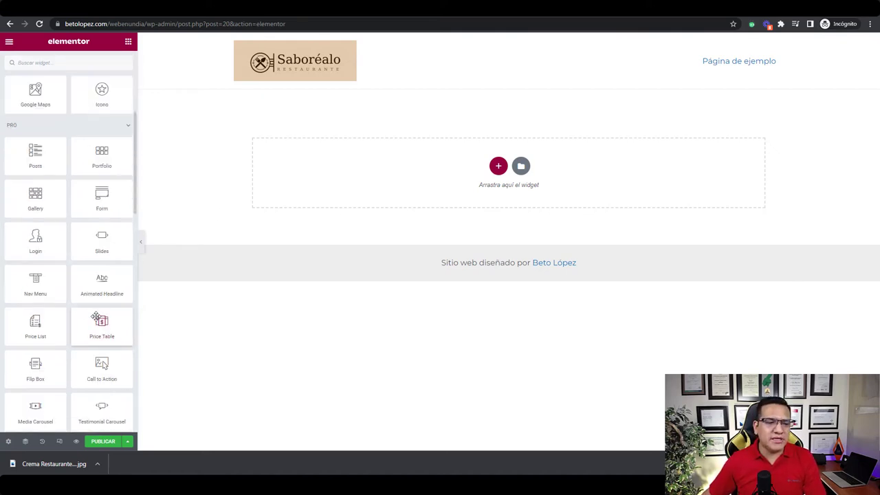
scroll(86, 318, up, 8)
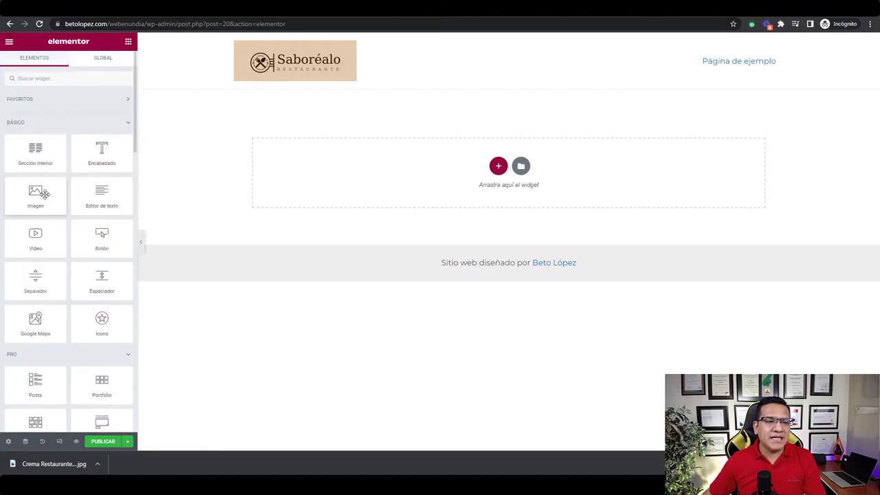
drag(35, 193, 450, 168)
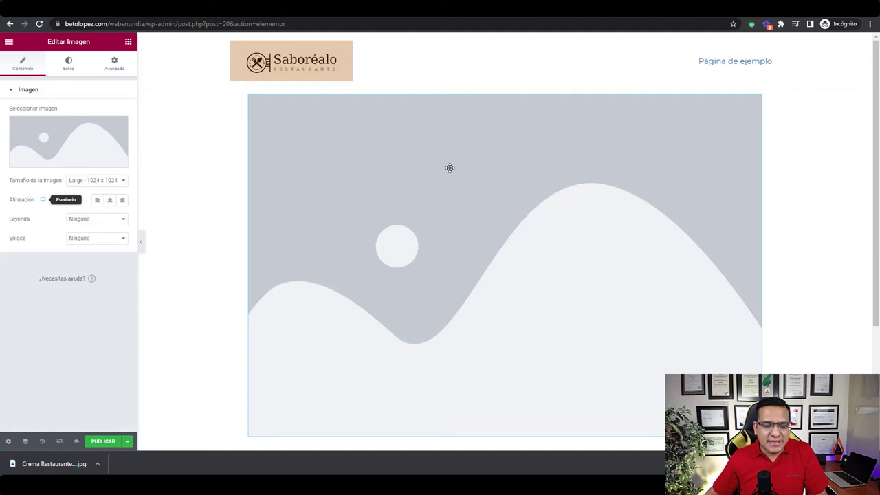
key(ctrl+z)
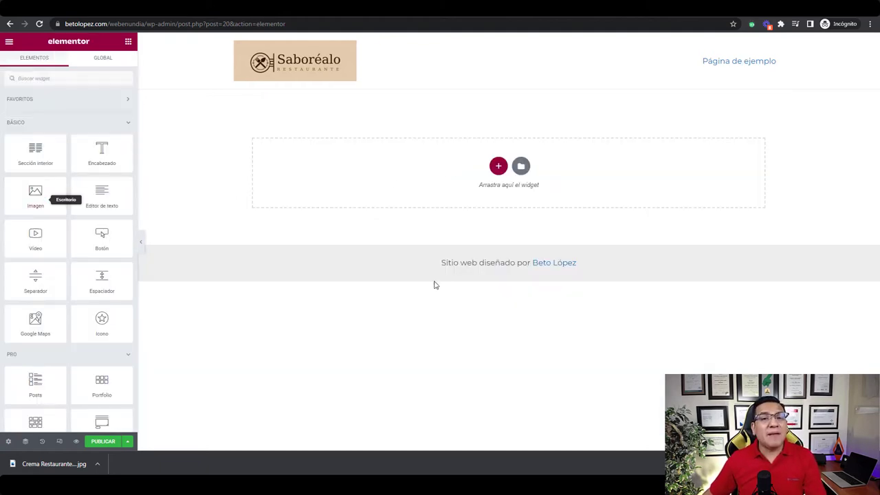
- Open the Elementor template library, filter its blocks by the Call To Action category and browse them
click(521, 167)
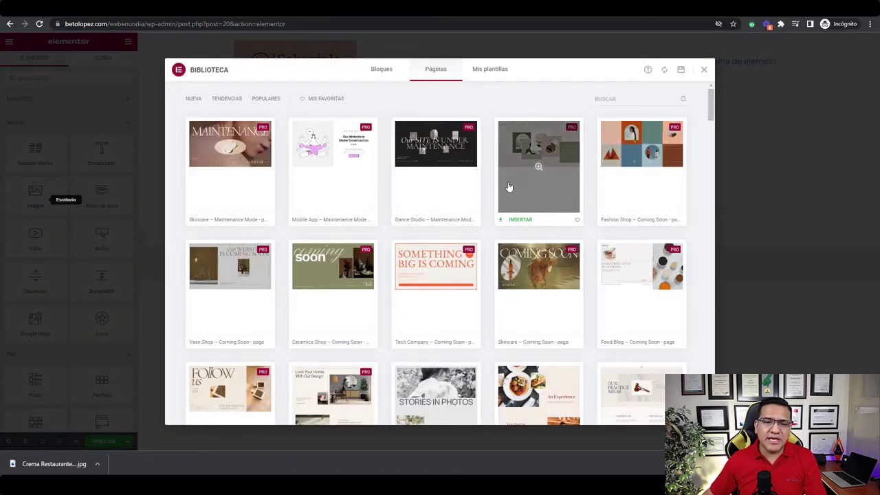
click(382, 72)
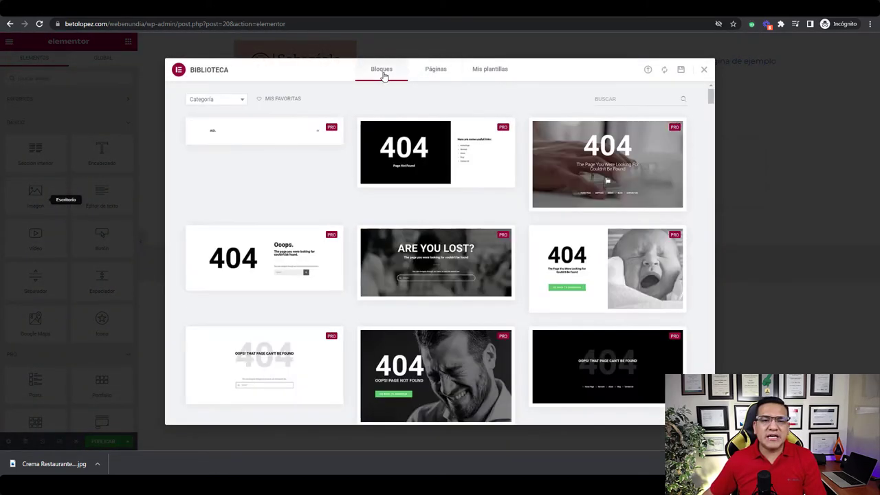
click(223, 103)
click(210, 169)
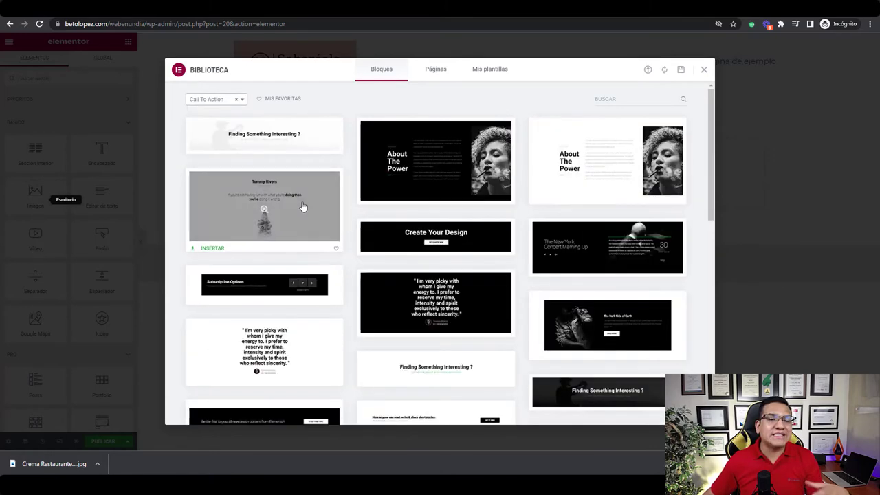
scroll(678, 288, down, 5)
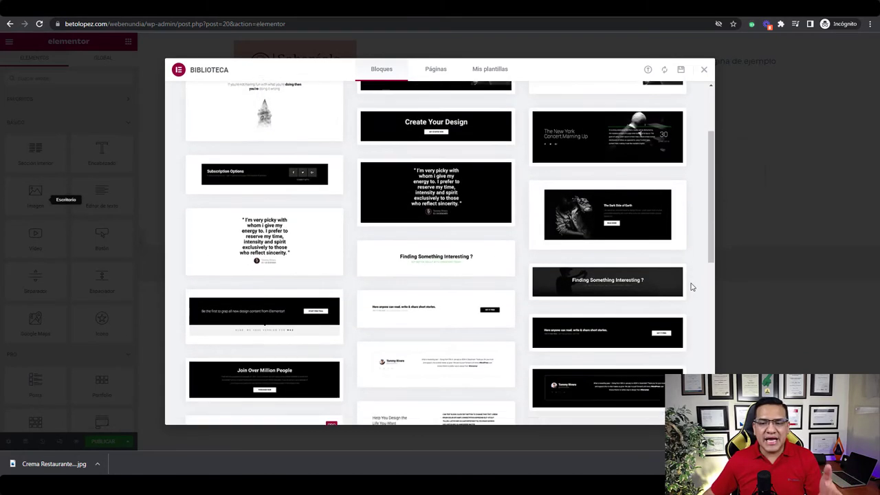
scroll(692, 289, down, 1)
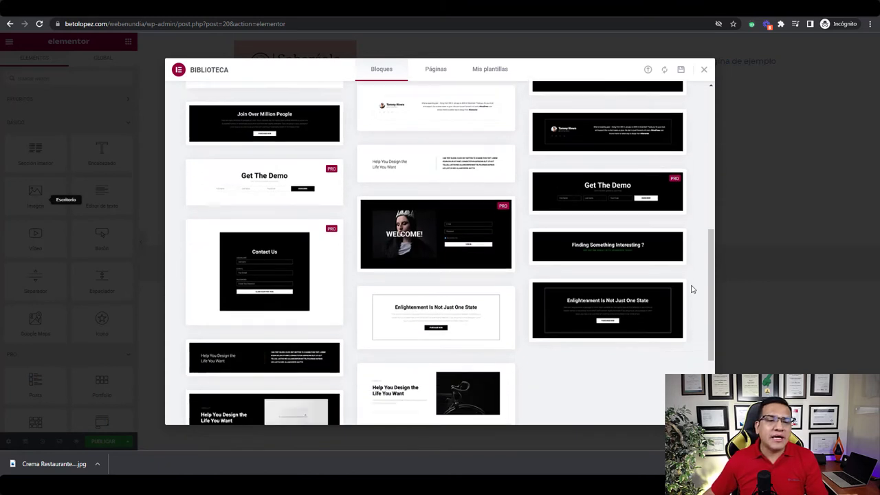
scroll(692, 289, up, 2)
- Insert the black "Join Over Million People" block into the page, connecting the site to the Elementor template library
click(313, 266)
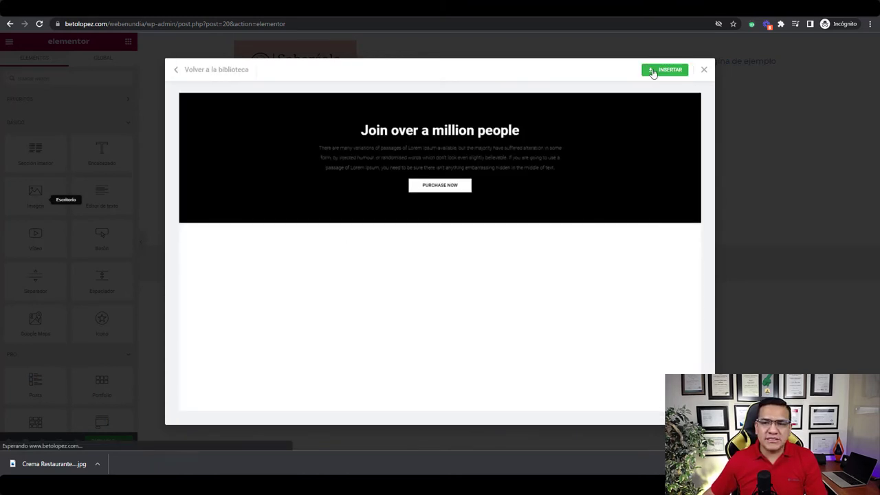
click(653, 72)
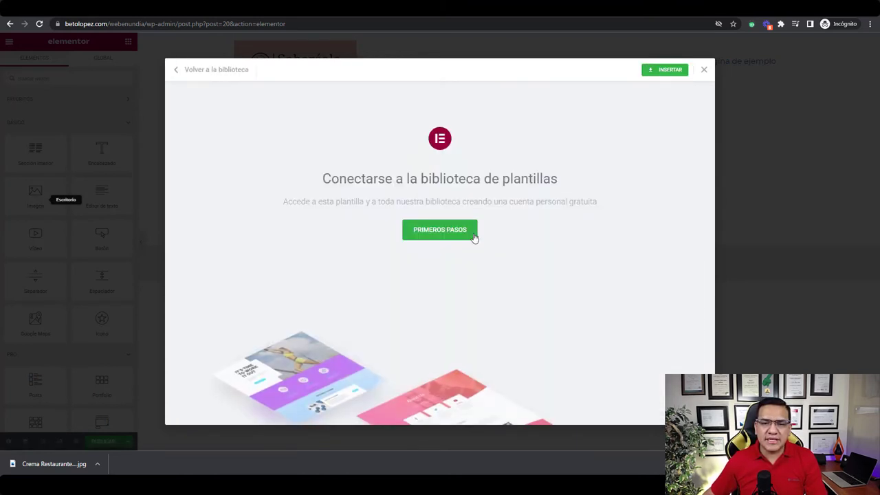
click(451, 234)
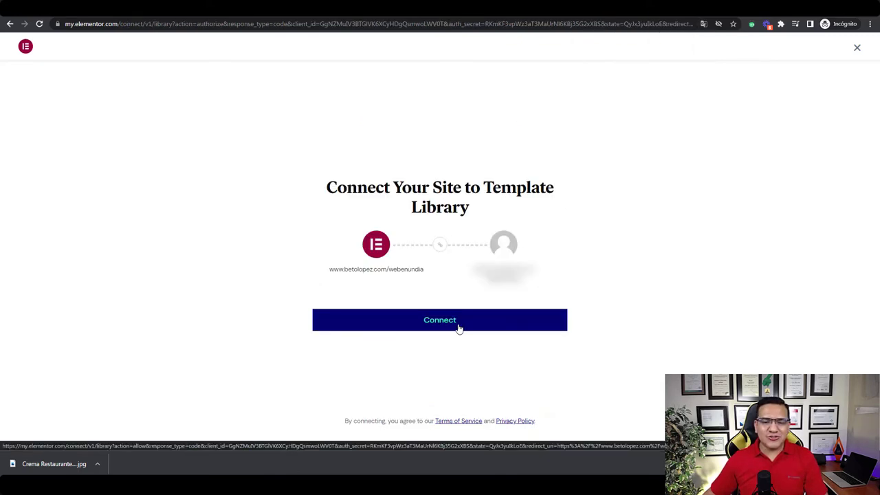
click(459, 329)
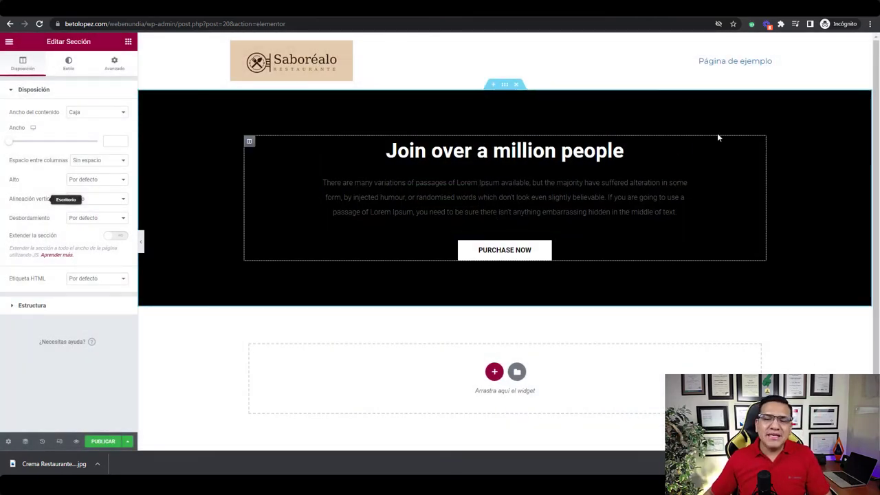
- Replace the block's heading text with "Prueba lo realmente sabroso"
triple_click(529, 151)
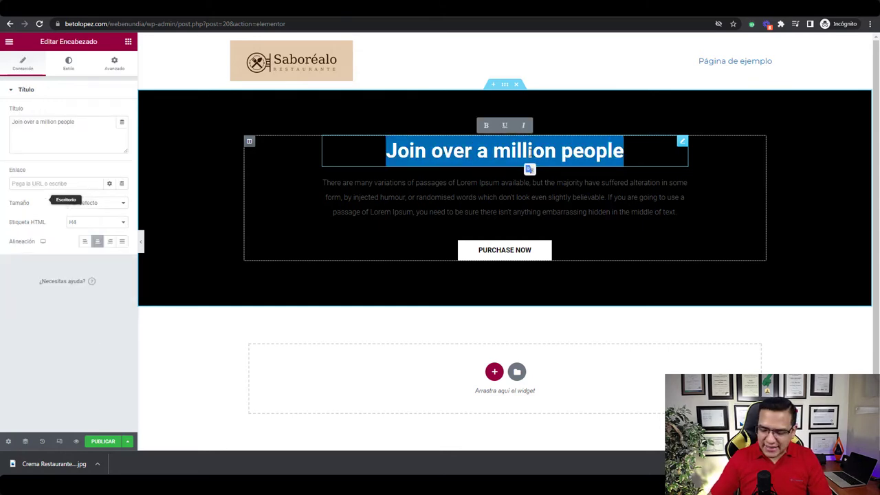
text(Prueba lo)
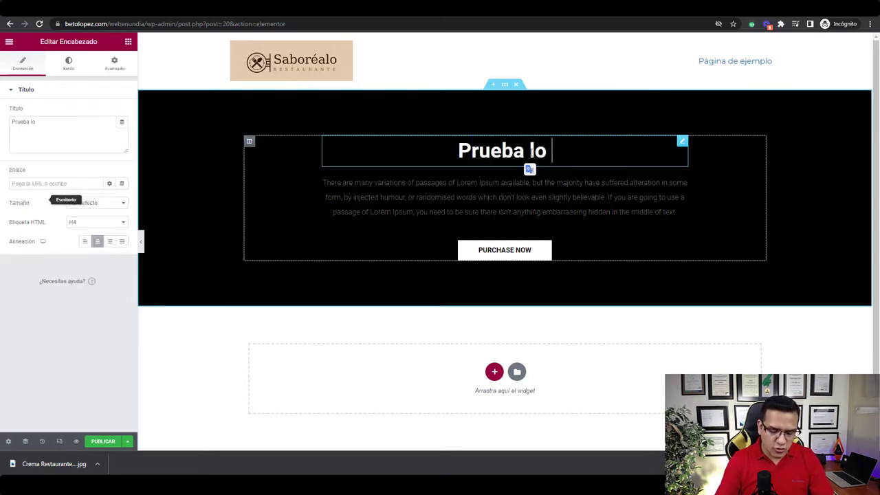
text( realmente sabroi)
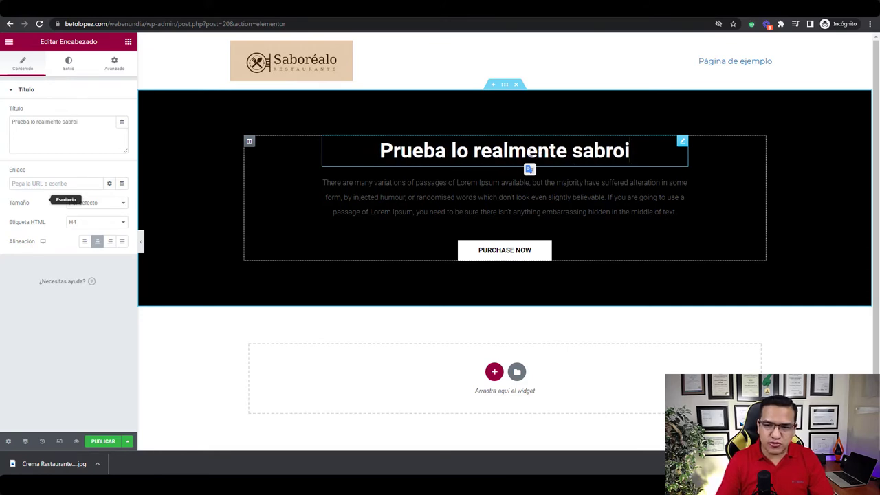
key(BackSpace)
text(so)
click(552, 65)
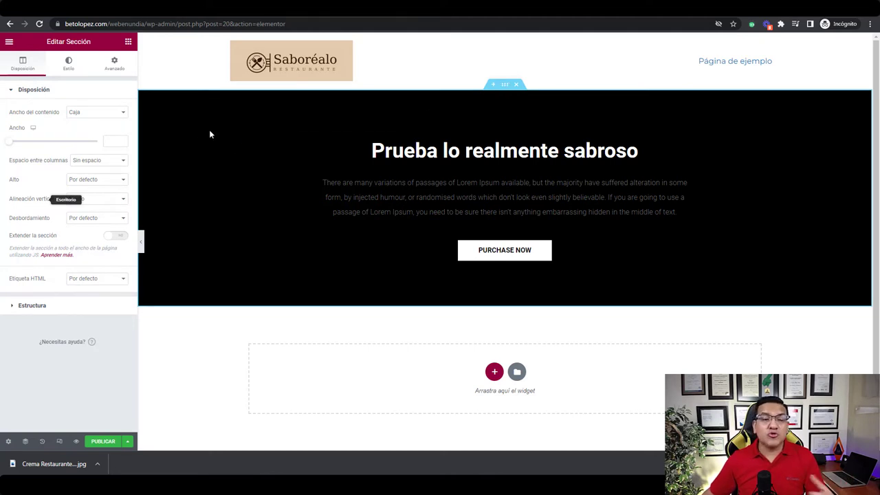
- Give the heading section a YouTube video background with a start time of 210 seconds
click(68, 69)
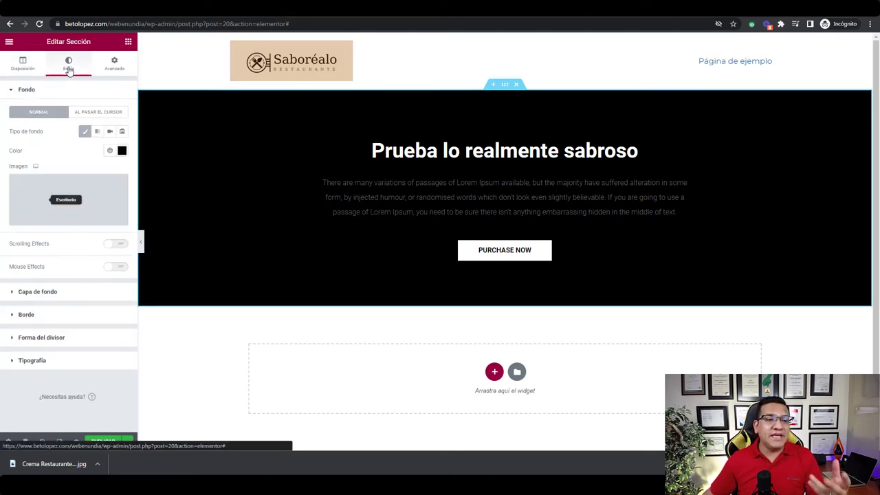
click(110, 131)
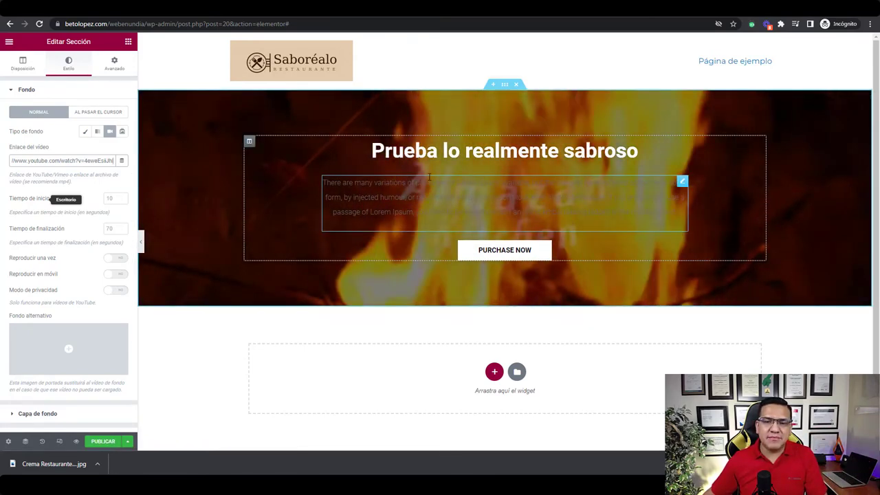
click(103, 199)
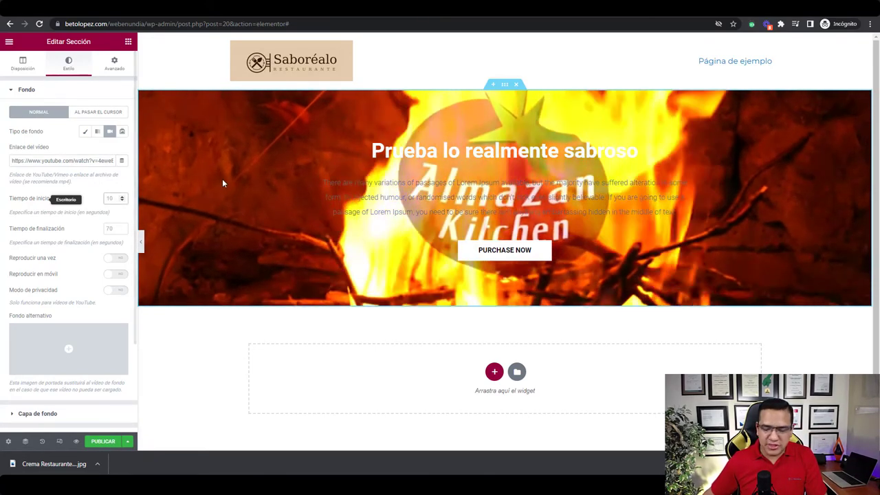
text(5)
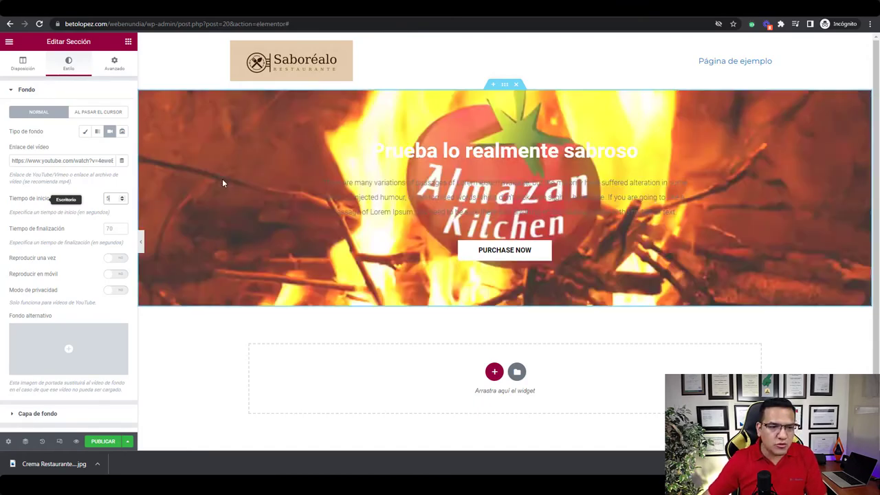
click(122, 197)
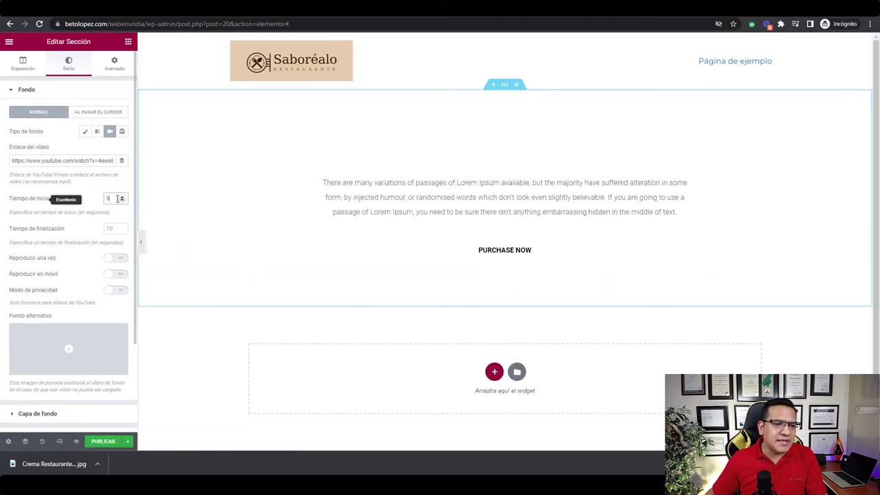
click(122, 201)
double_click(106, 199)
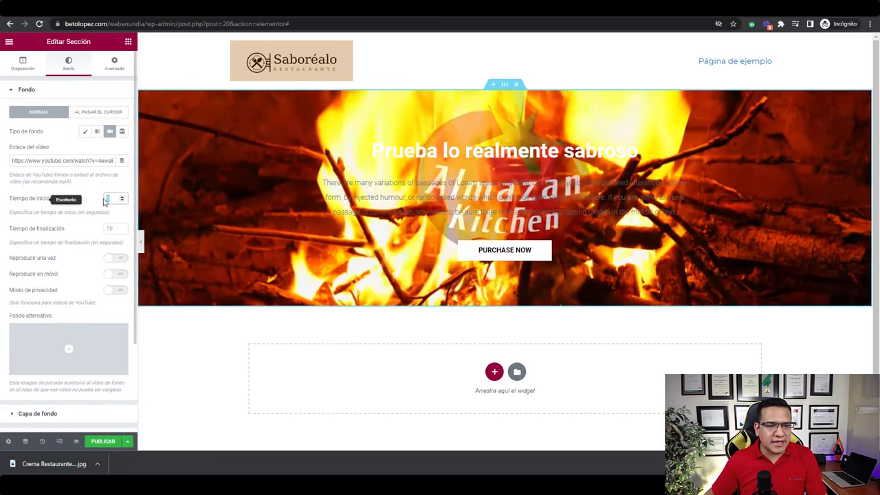
text(210)
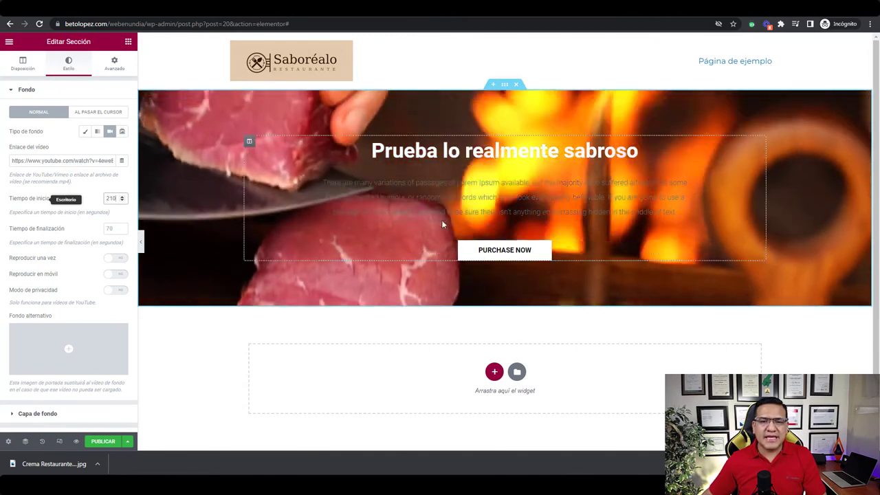
scroll(179, 344, down, 1)
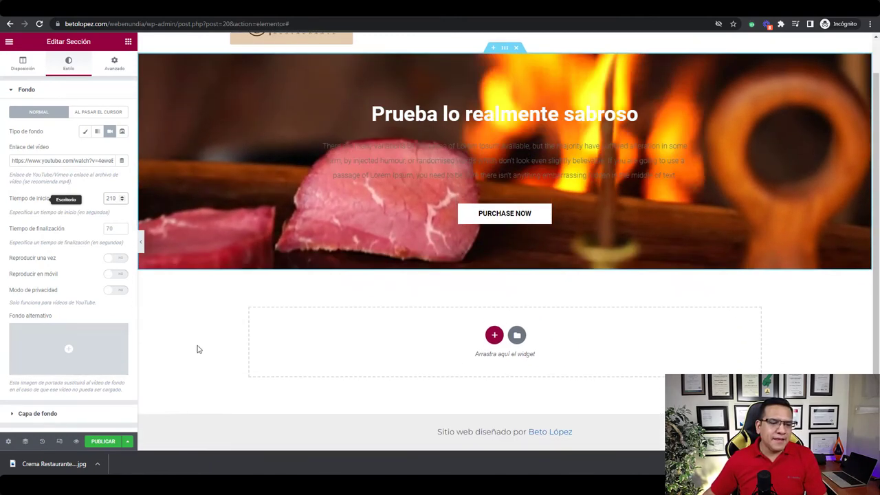
scroll(207, 233, up, 1)
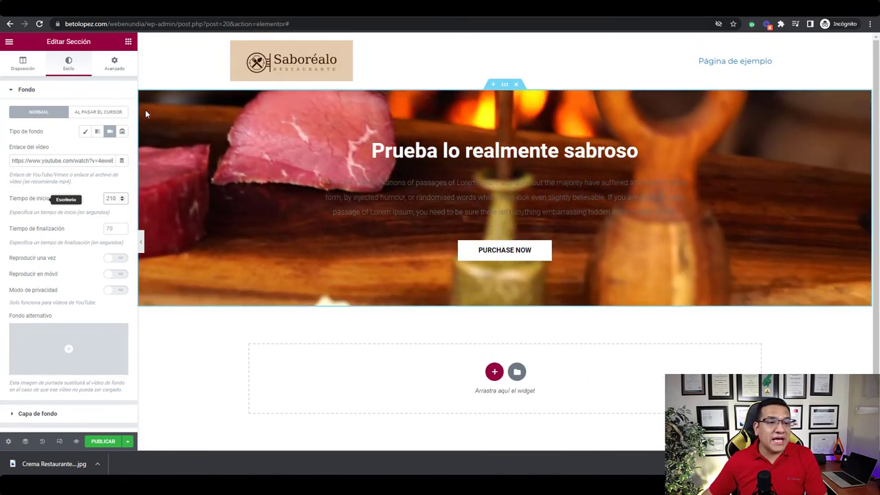
- Switch the section's background to classic and back to video, with a start time of 211 seconds
click(86, 132)
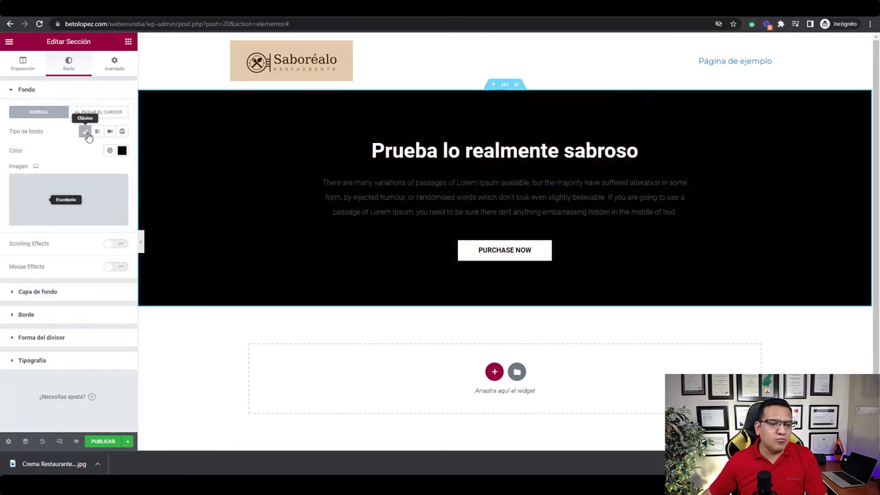
click(41, 292)
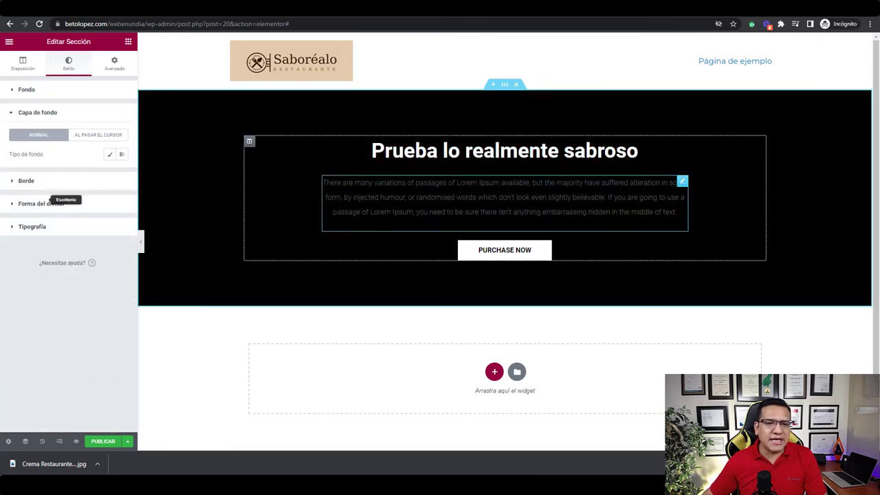
click(51, 94)
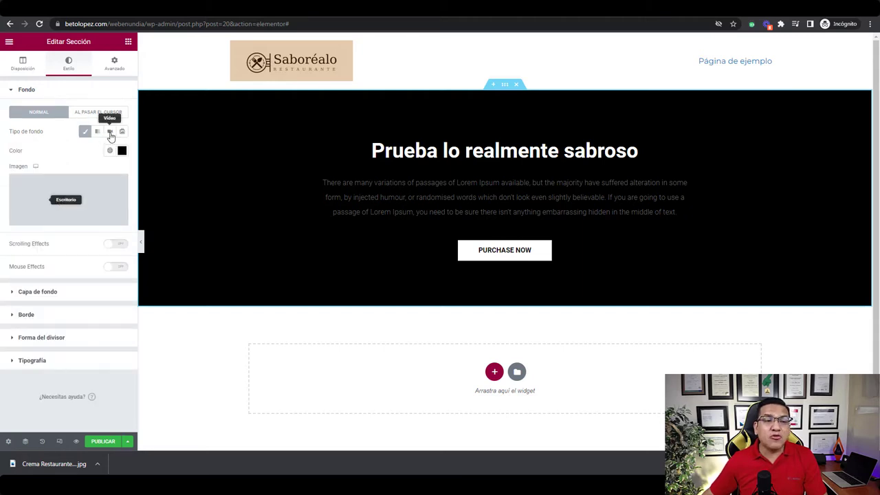
click(110, 132)
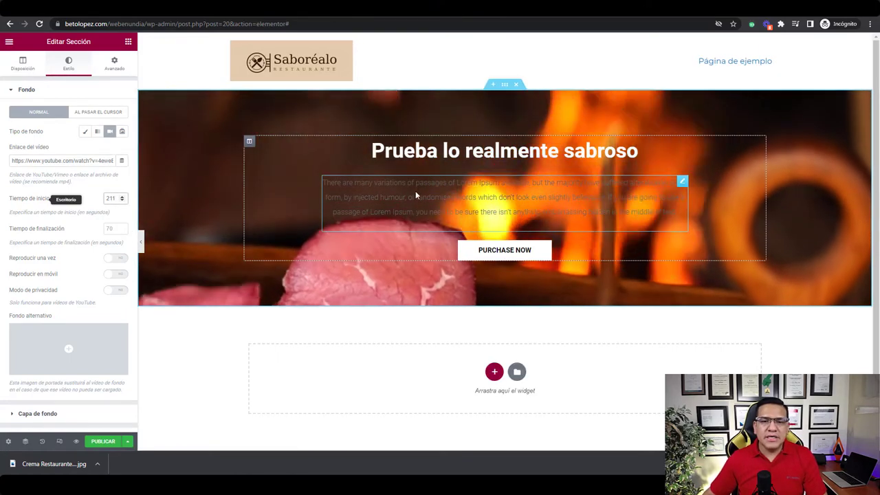
- Set the text color of the paragraph below the heading to white, #FFFFFF
click(415, 187)
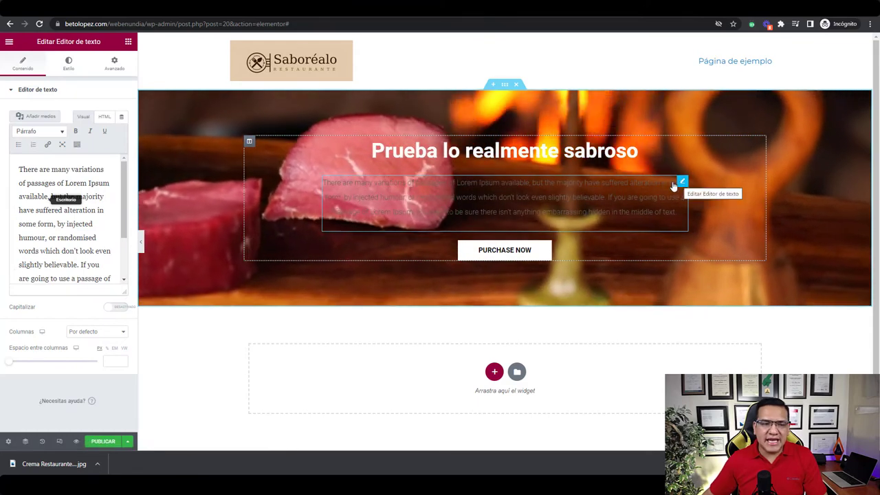
click(68, 63)
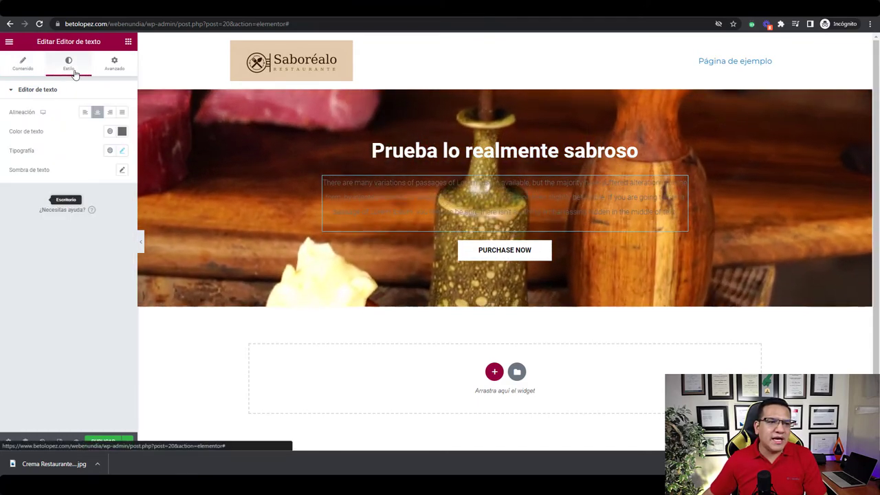
click(121, 131)
click(61, 186)
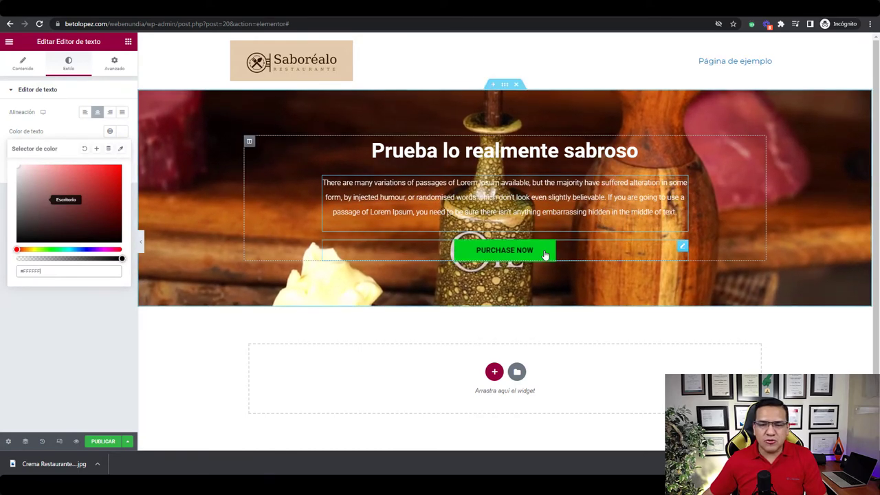
- Change the white button's label to "prueba el sabor"
click(545, 255)
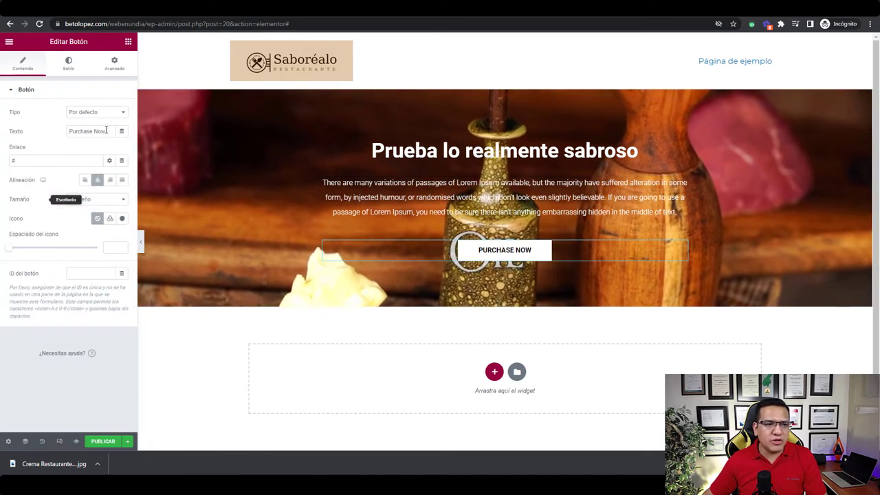
text(pru)
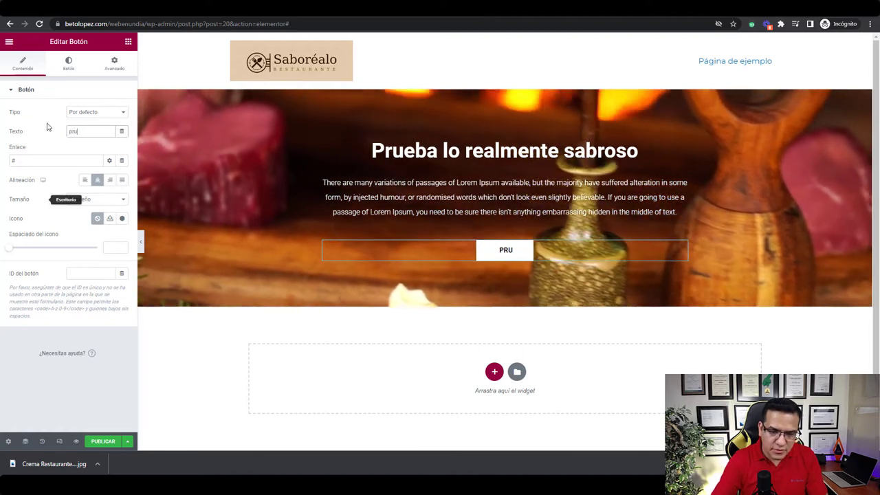
text(eba el sabor)
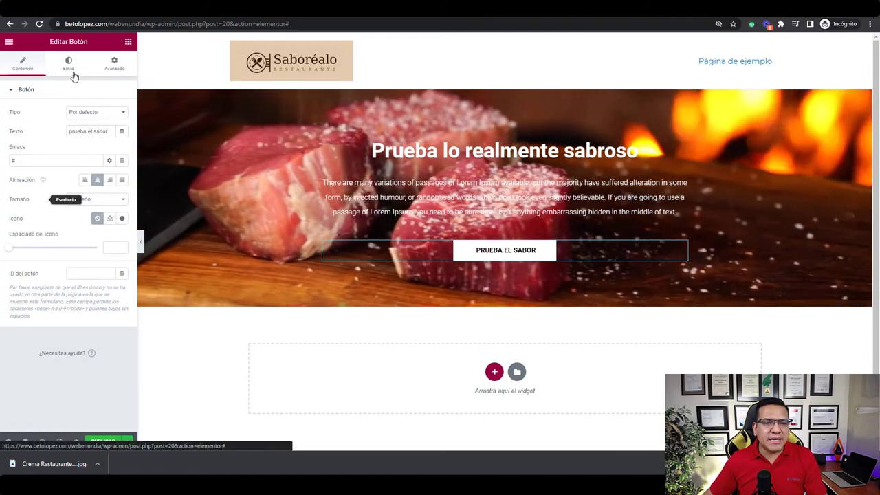
- Set the button's hover-state background color to a crimson red
click(72, 71)
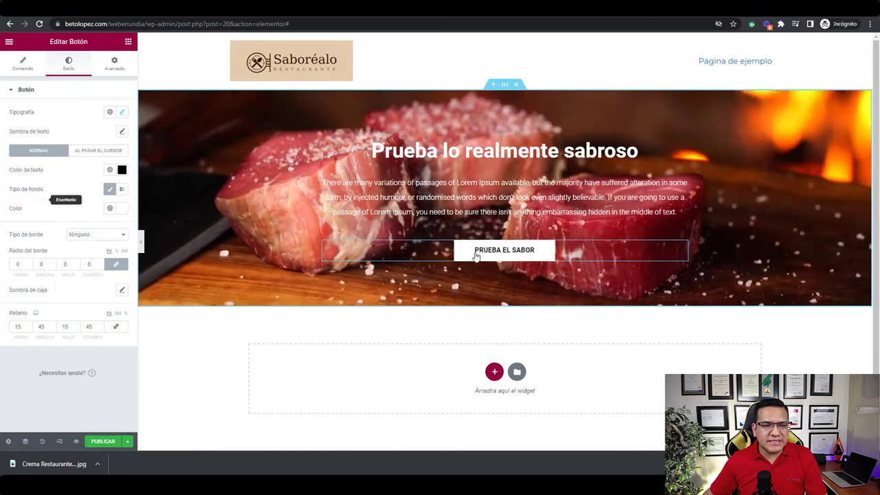
click(98, 150)
click(122, 207)
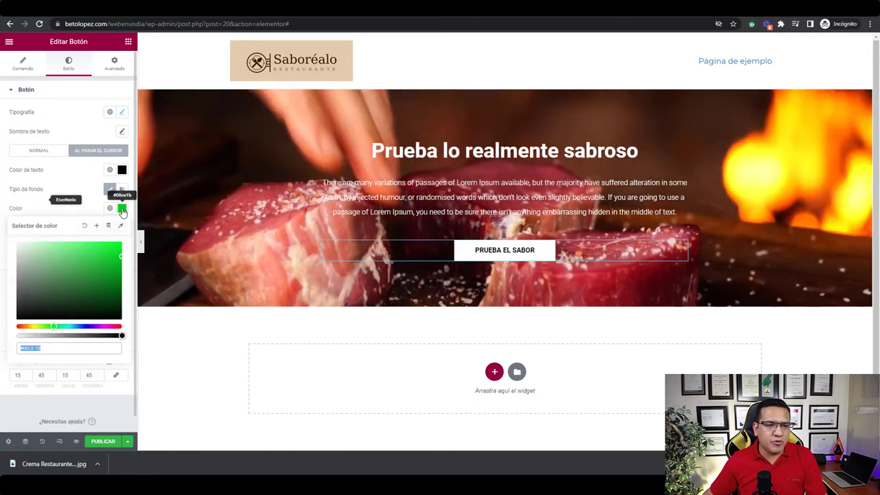
click(121, 225)
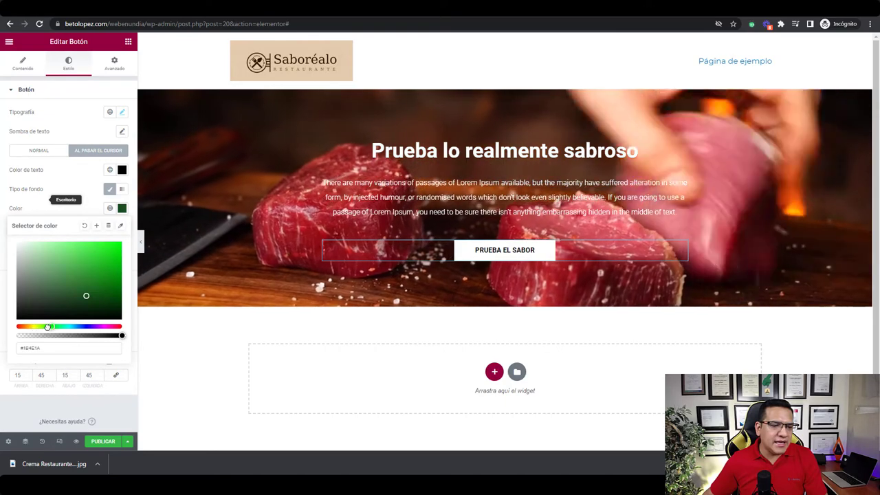
click(34, 327)
mouse_move(102, 271)
mouse_down()
mouse_move(117, 290)
mouse_move(117, 274)
mouse_up()
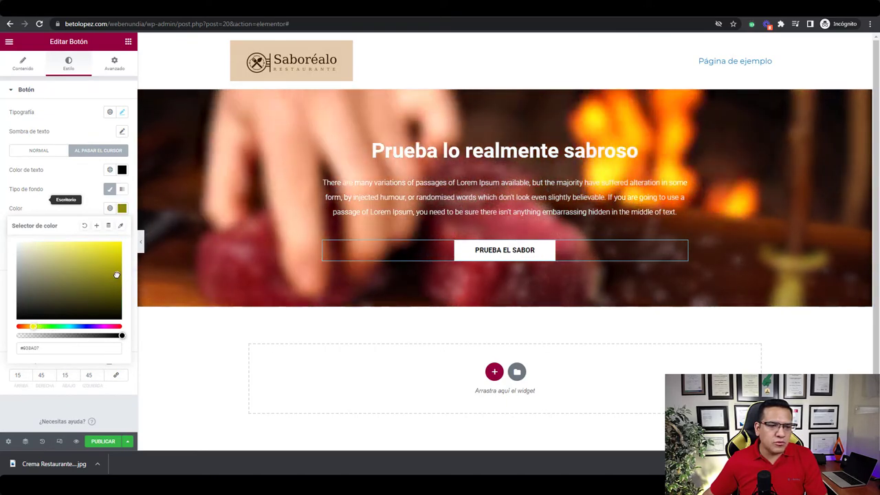
click(100, 290)
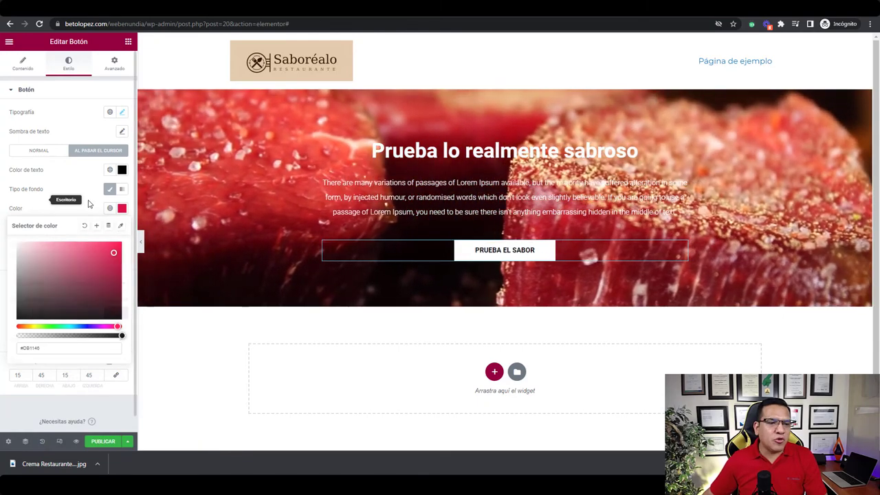
click(121, 208)
- Set the button's hover-state text color to #FFFFFF and publish the page
click(122, 170)
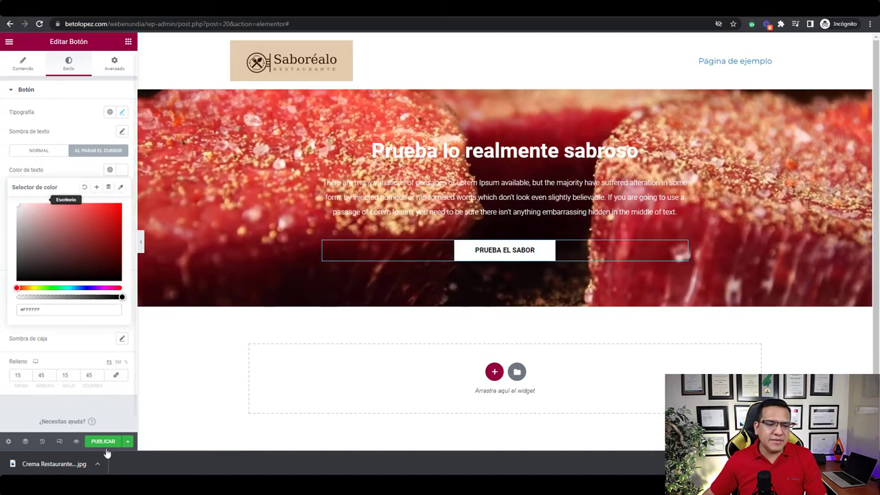
click(110, 443)
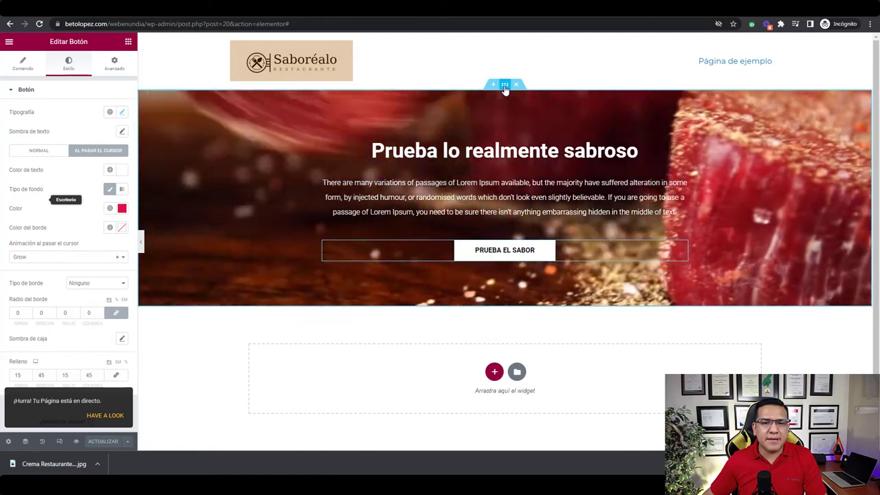
- Give the video hero section a classic background overlay in a very dark red, #380202
click(505, 86)
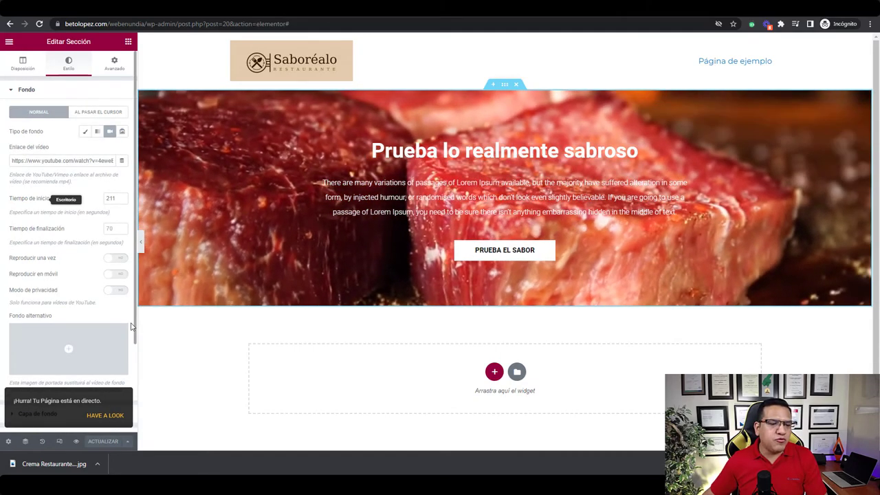
scroll(131, 326, down, 3)
click(16, 307)
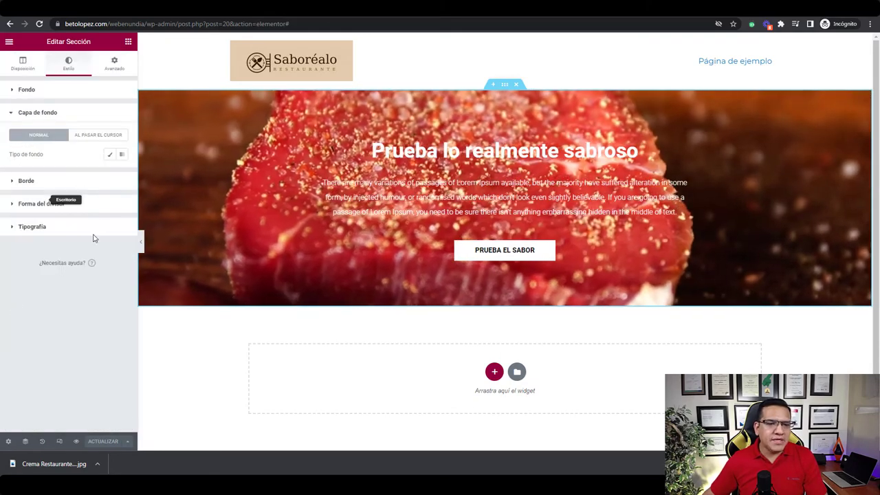
click(110, 155)
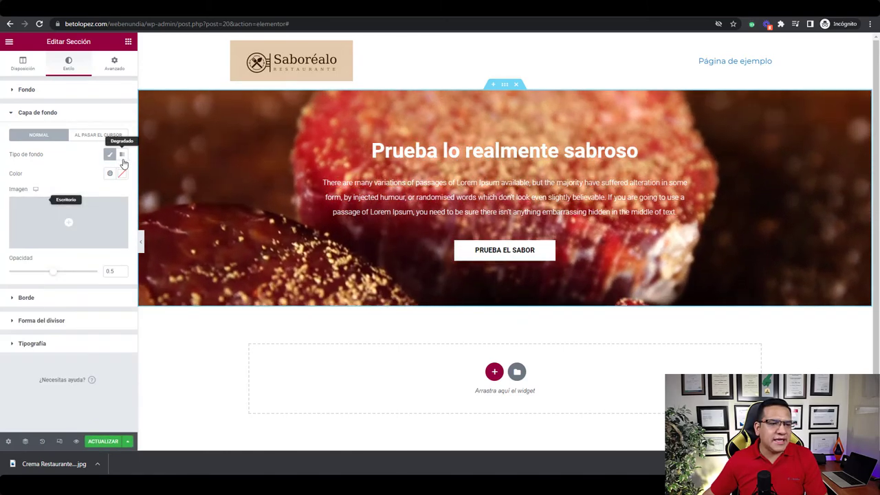
click(122, 174)
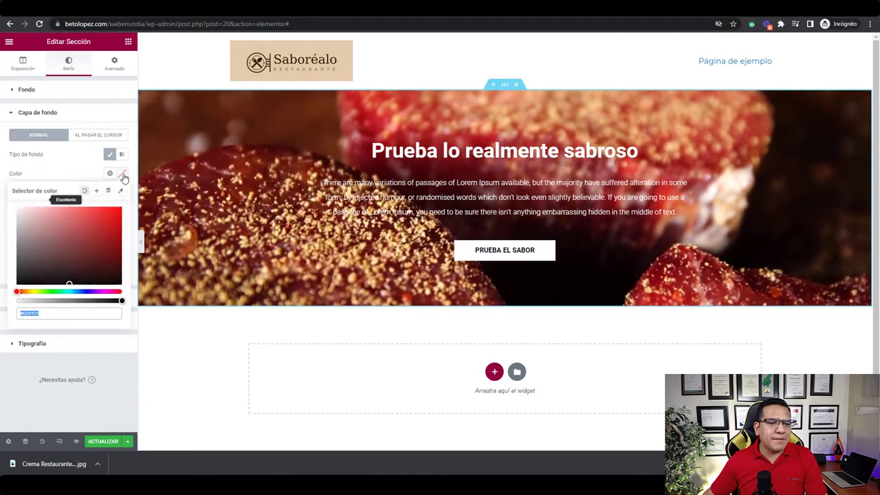
click(19, 222)
mouse_move(19, 222)
mouse_down()
mouse_move(134, 226)
mouse_move(103, 268)
mouse_move(69, 279)
mouse_move(41, 275)
mouse_move(24, 208)
mouse_move(114, 212)
mouse_move(108, 238)
mouse_move(67, 261)
mouse_move(116, 273)
mouse_up()
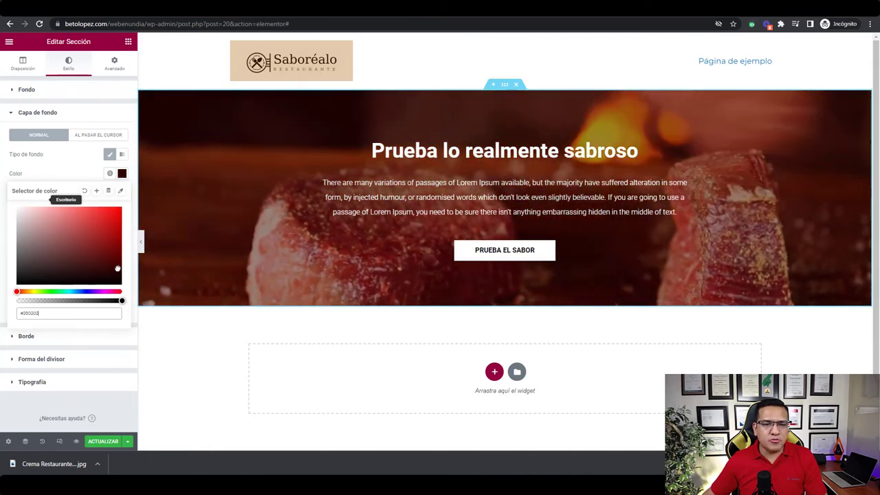
click(88, 175)
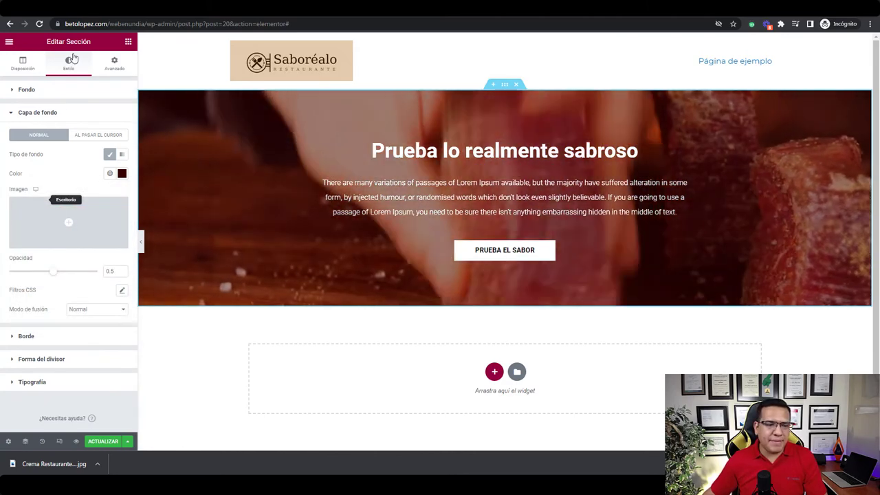
- Open the block library for the empty area below the hero section and browse the Archive category
click(128, 42)
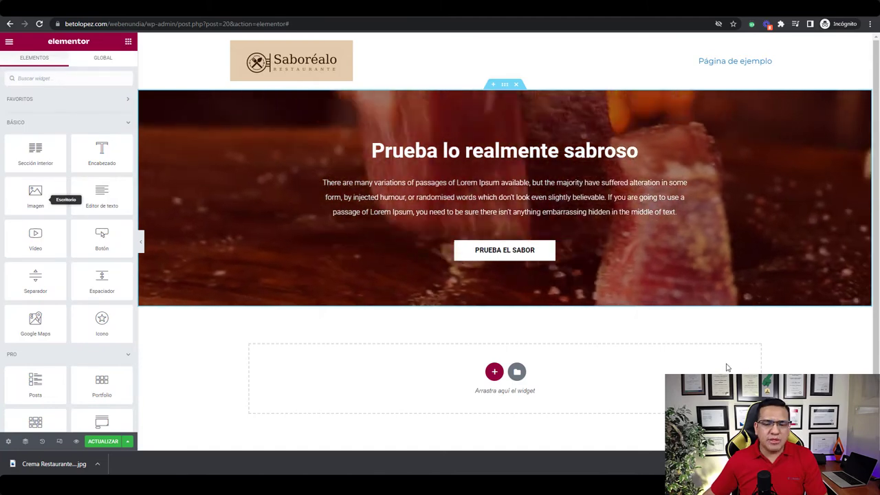
scroll(766, 350, down, 1)
scroll(753, 340, up, 1)
scroll(784, 333, down, 1)
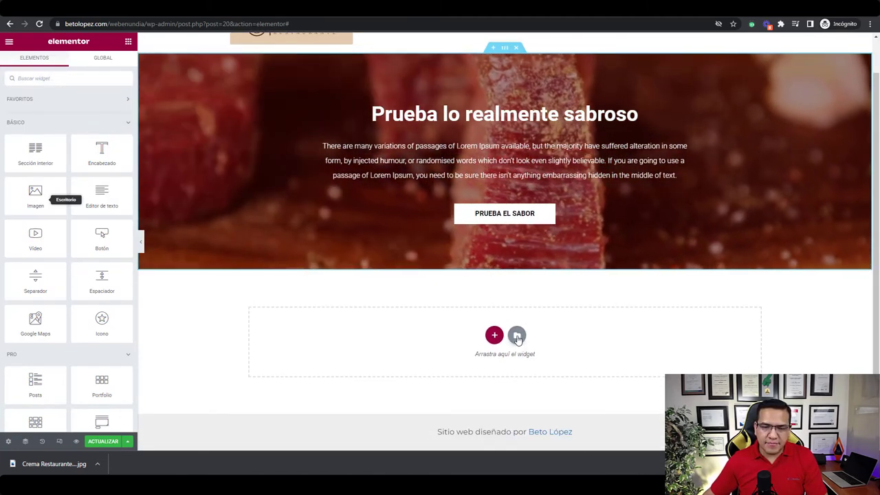
click(517, 337)
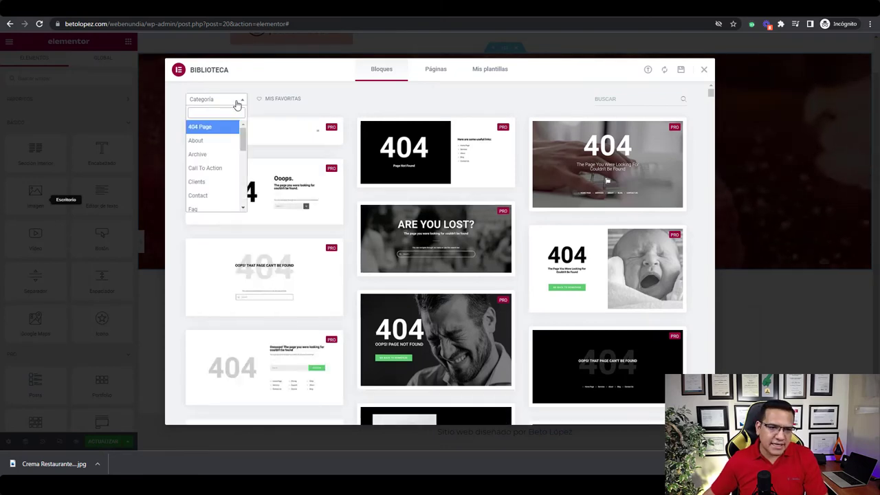
click(222, 157)
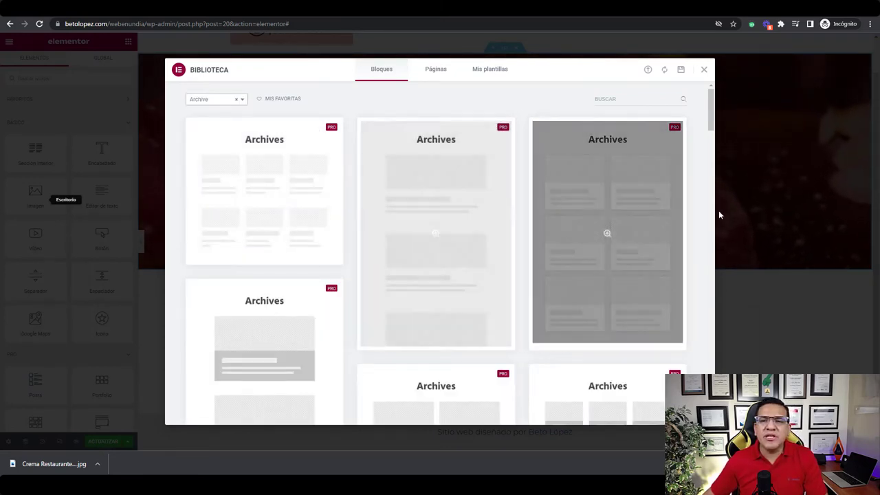
scroll(688, 240, down, 5)
scroll(694, 258, up, 6)
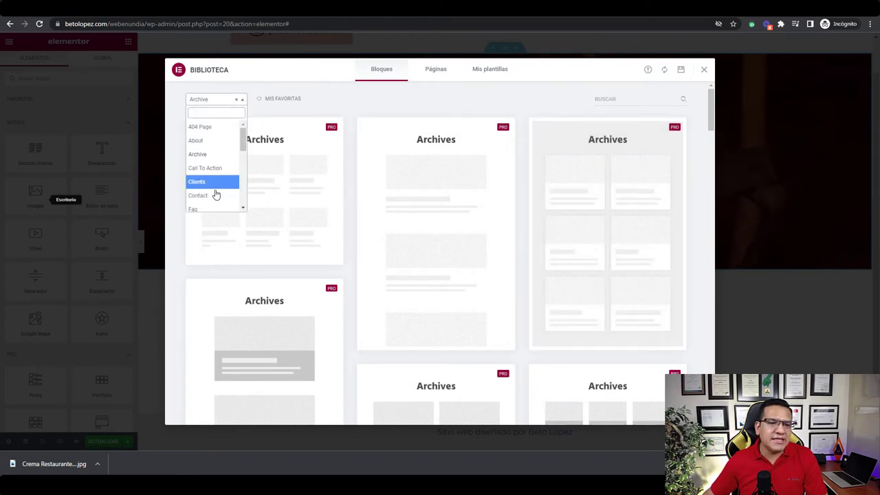
- Filter the library blocks by About and insert the white "About the company" block with a bicycle image and Read More button
click(219, 141)
scroll(701, 282, down, 3)
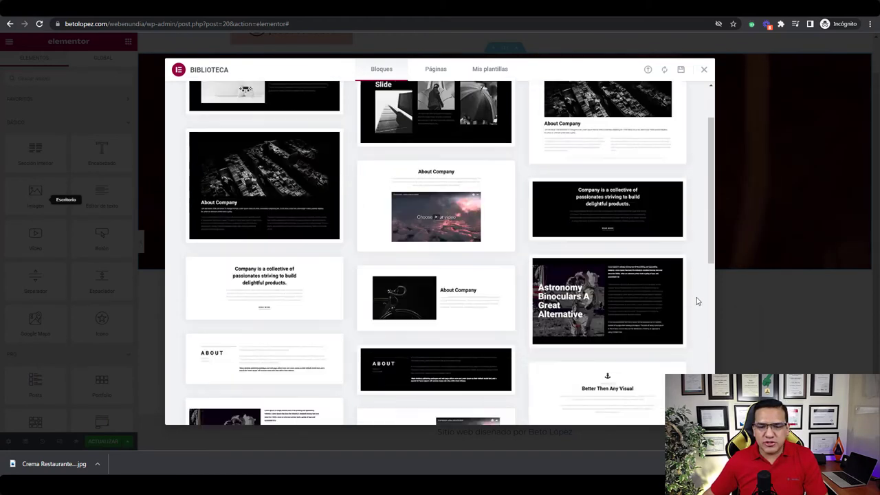
scroll(696, 301, down, 3)
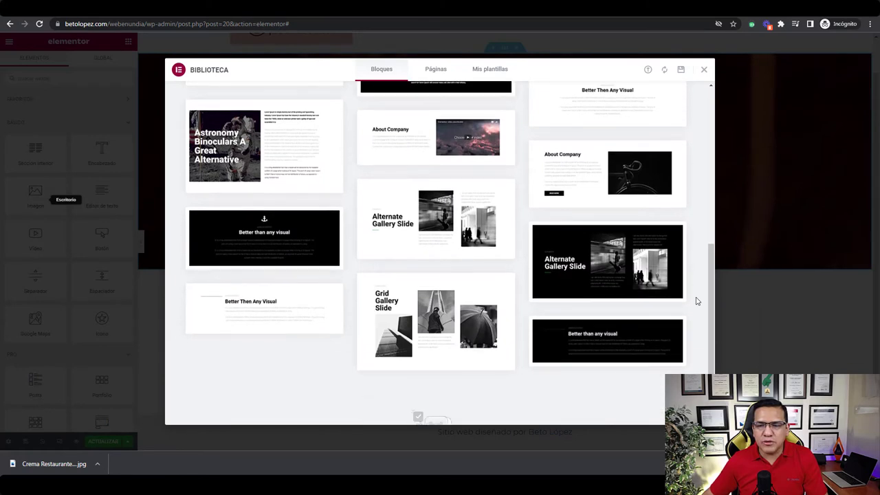
click(607, 174)
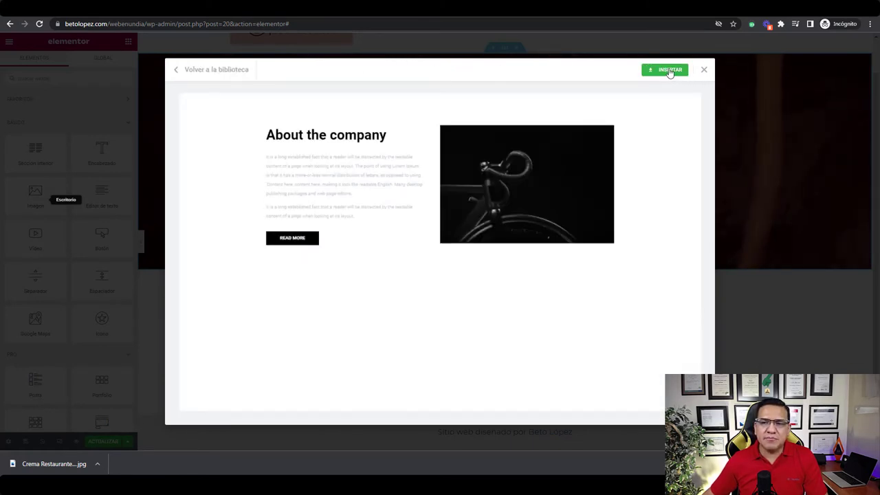
click(667, 71)
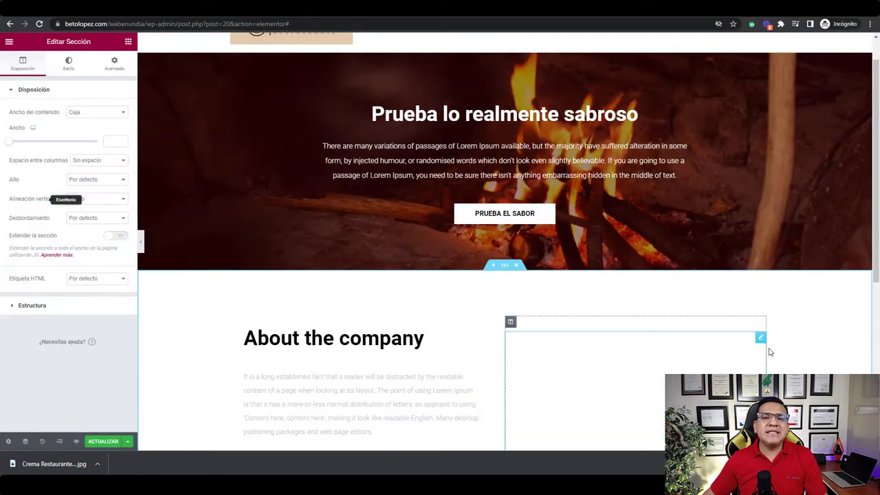
- Change the "About the company" heading to "Nuestra compañía"
scroll(817, 305, up, 2)
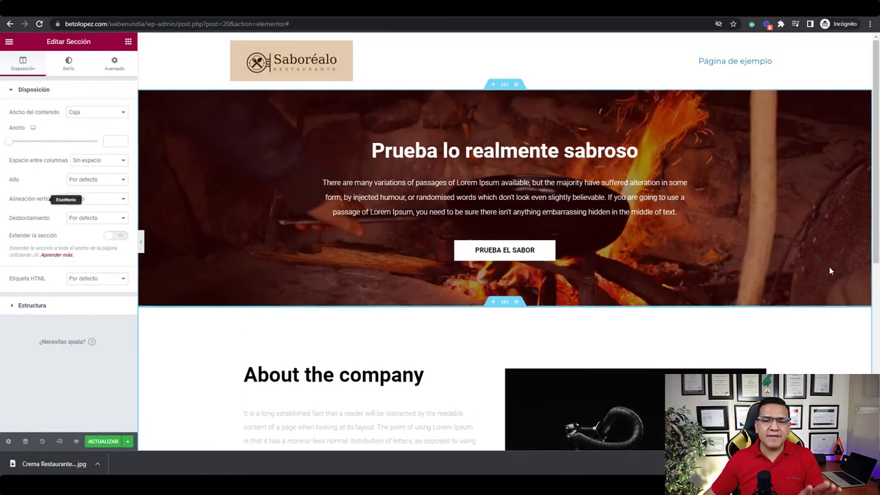
scroll(829, 319, down, 2)
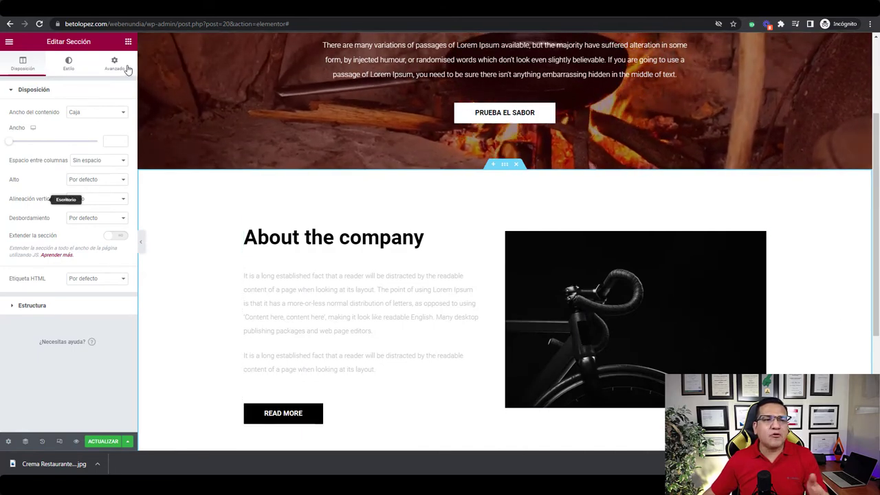
scroll(560, 318, up, 2)
scroll(451, 284, down, 2)
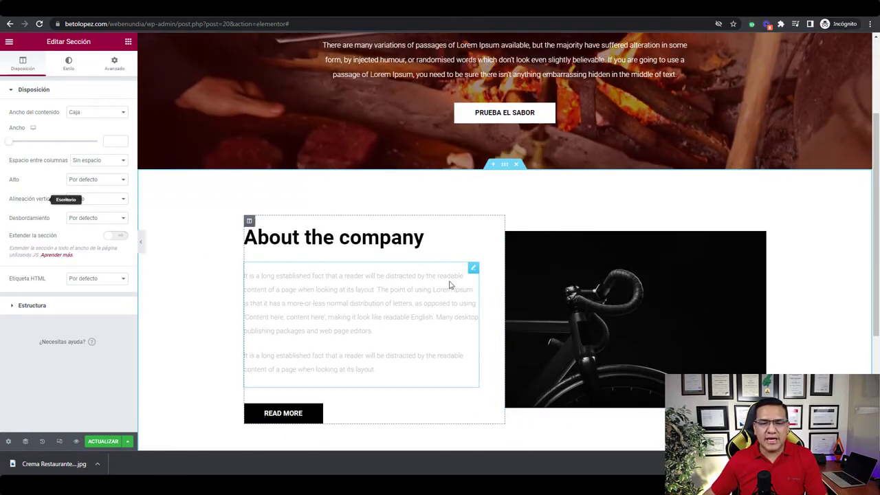
click(360, 245)
triple_click(361, 245)
text(Nue)
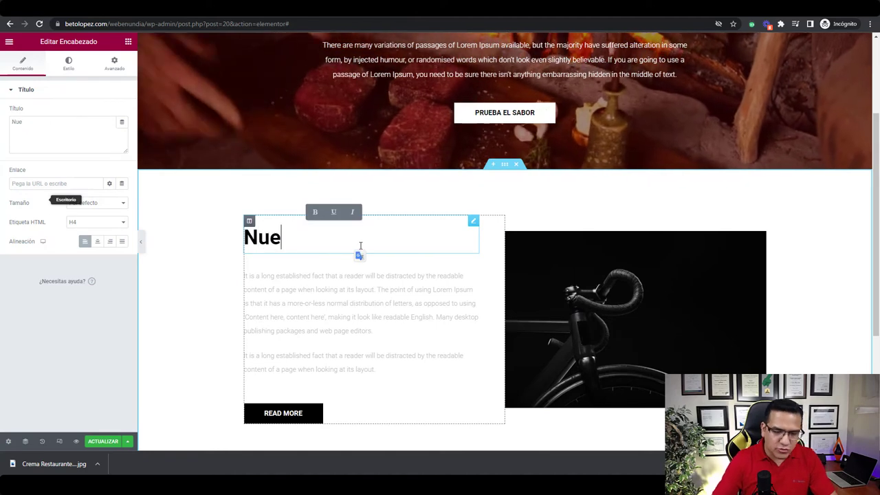
text(stra compa)
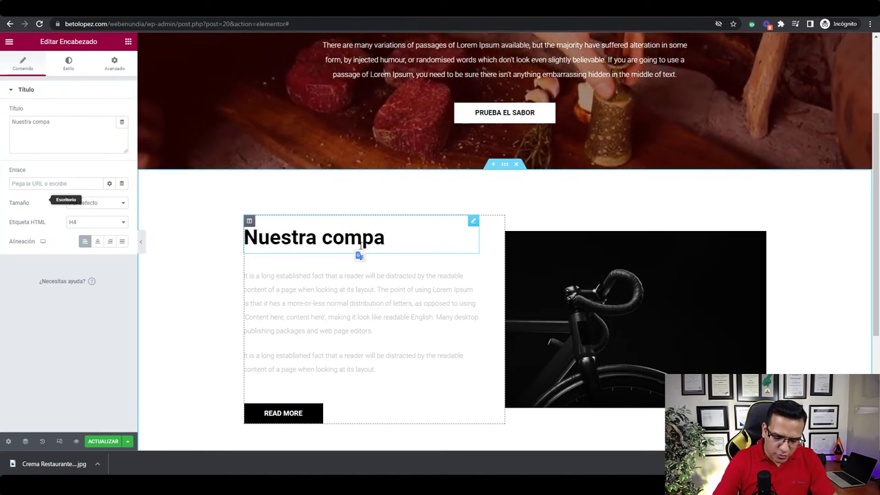
text(nía)
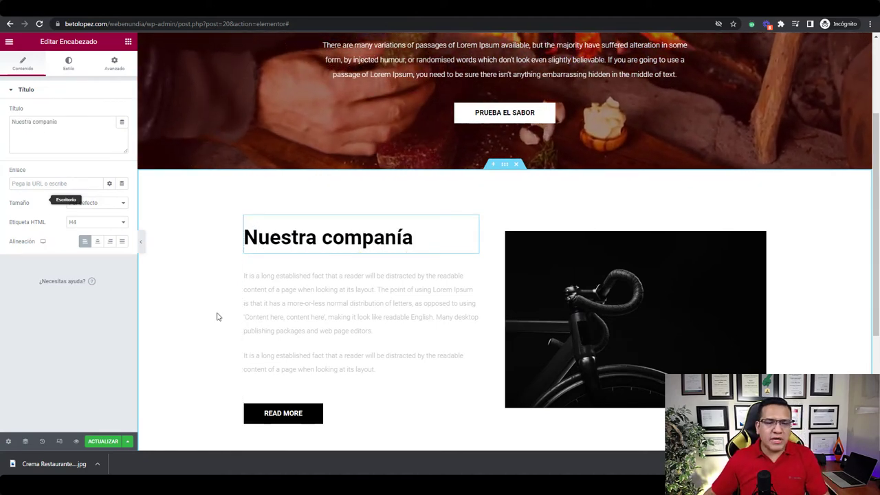
- Change the Read More button's label to "Leer más" and set its hover-state background color to dark red, #AB0101
scroll(227, 330, down, 1)
click(285, 369)
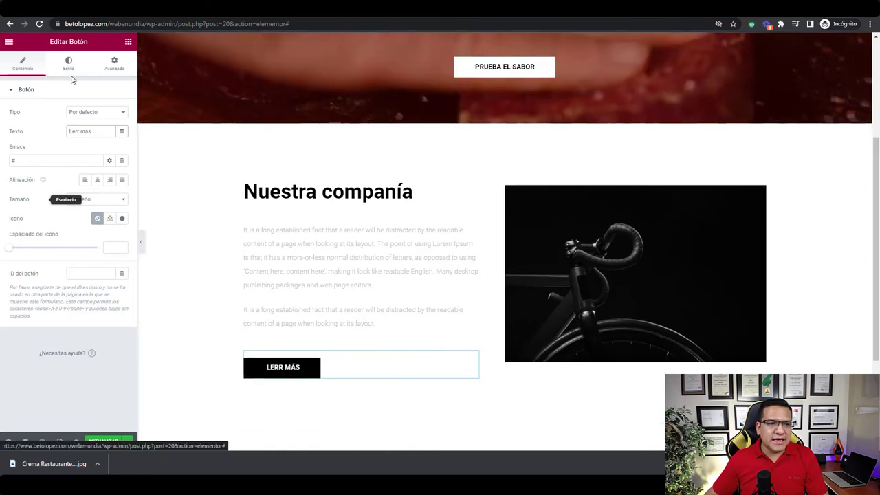
click(69, 63)
click(98, 151)
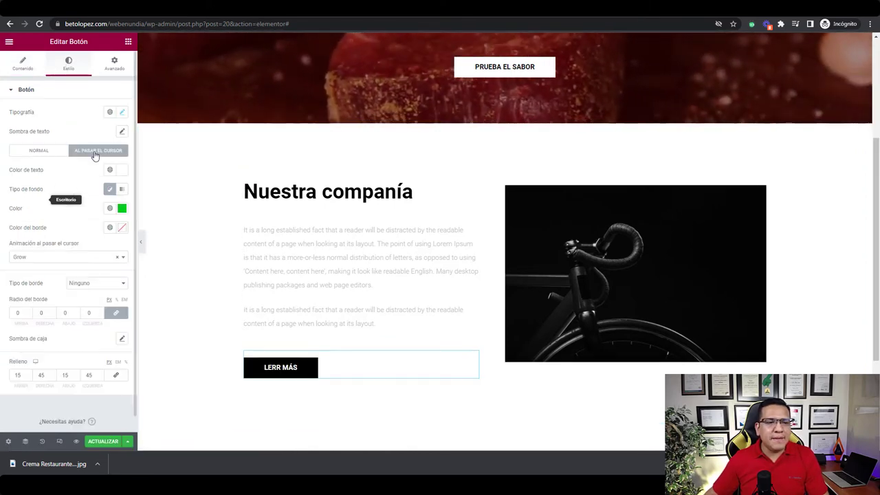
click(122, 209)
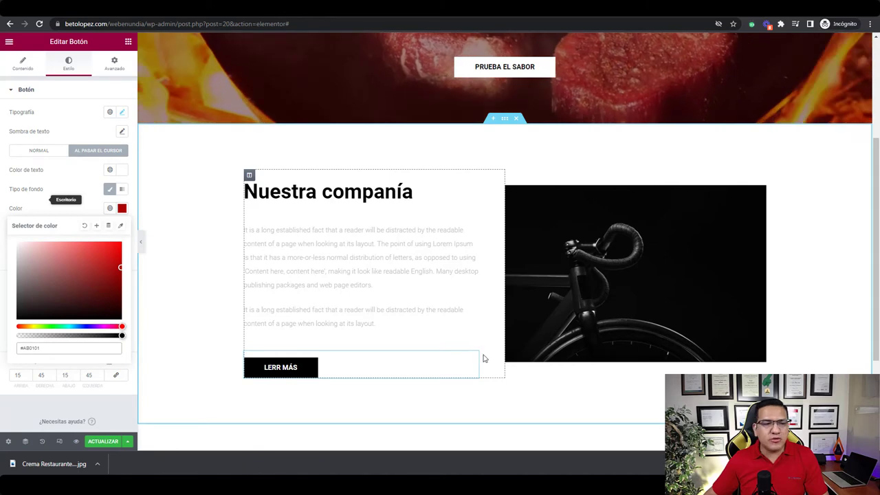
click(21, 150)
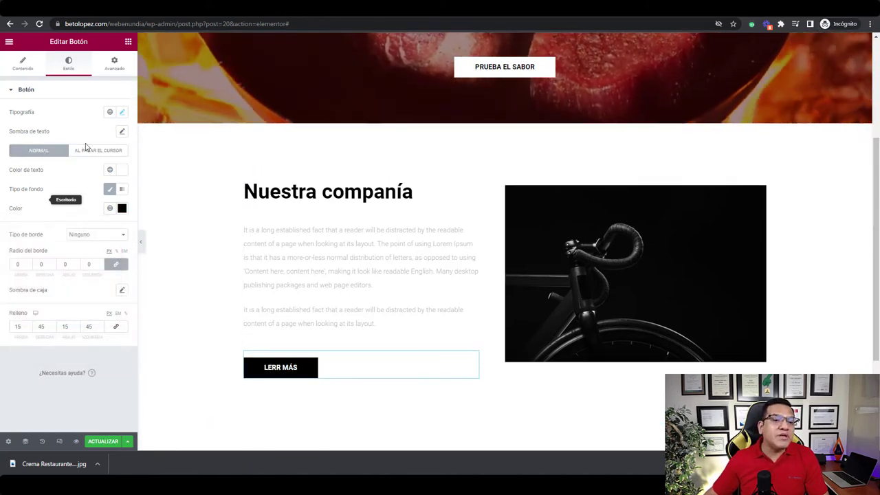
click(22, 63)
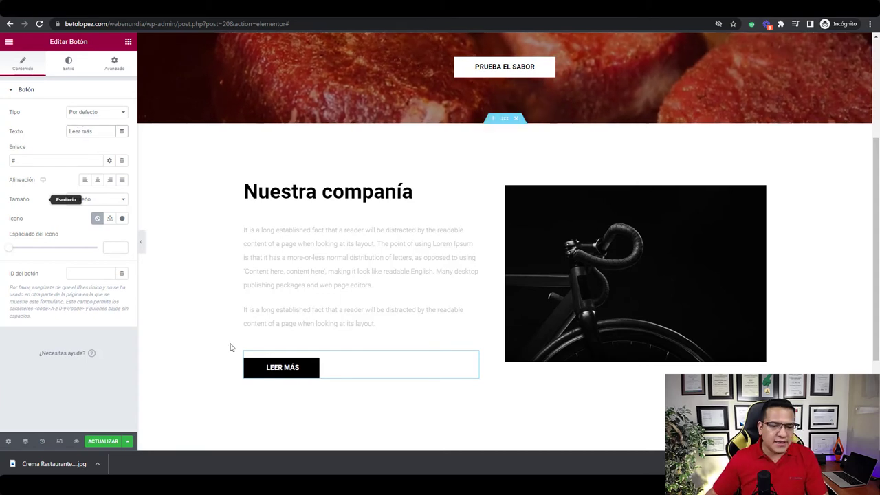
- Replace the bicycle image with the spaghetti photo from the media library
click(628, 256)
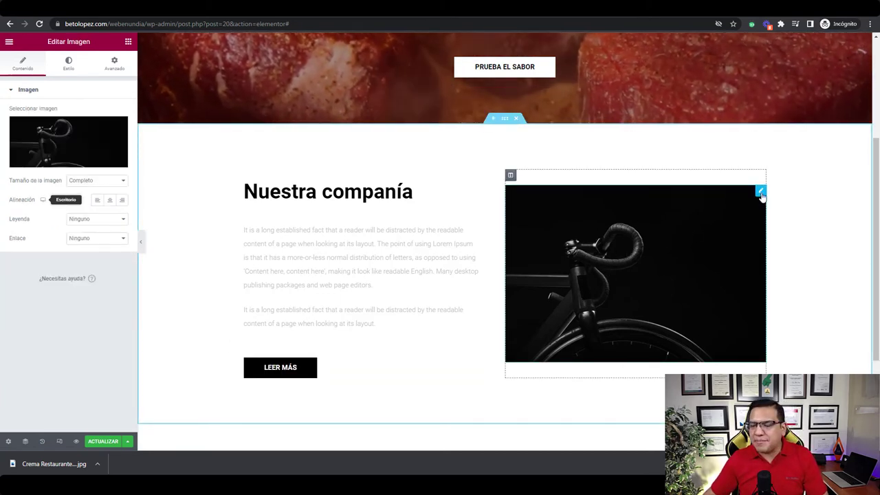
mouse_move(60, 151)
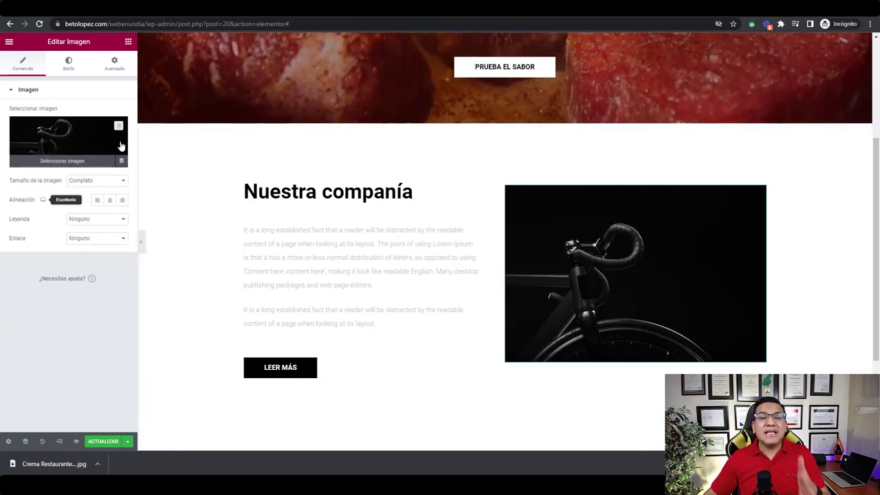
click(79, 141)
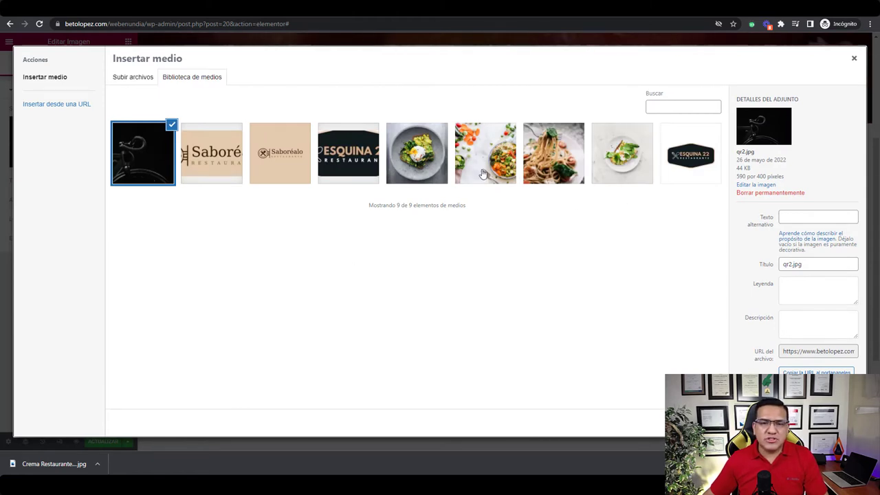
click(558, 169)
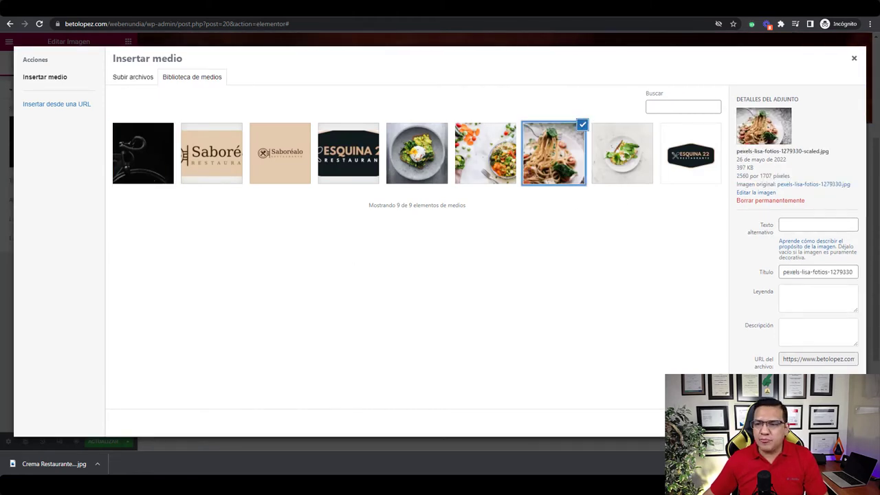
click(829, 421)
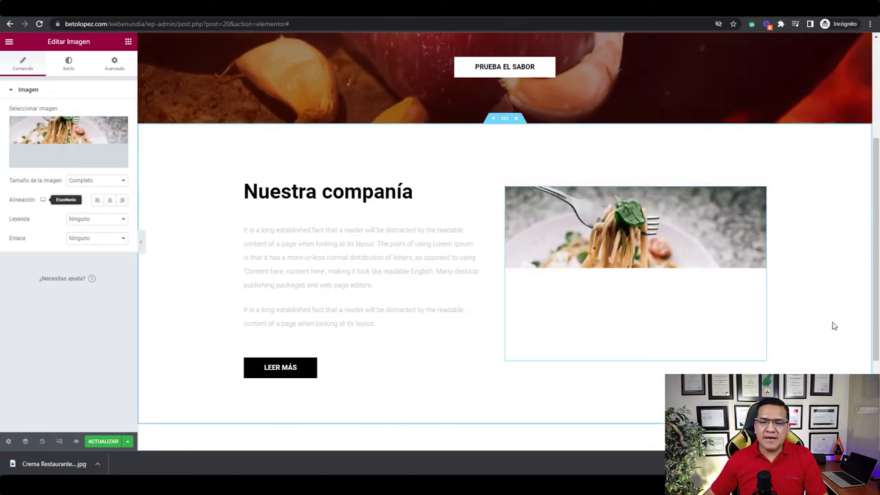
scroll(829, 323, up, 3)
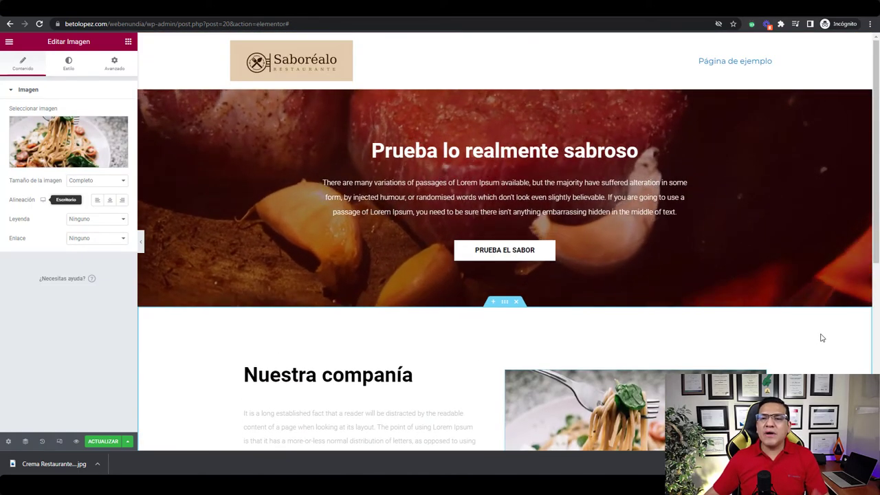
scroll(822, 338, down, 5)
scroll(822, 337, up, 5)
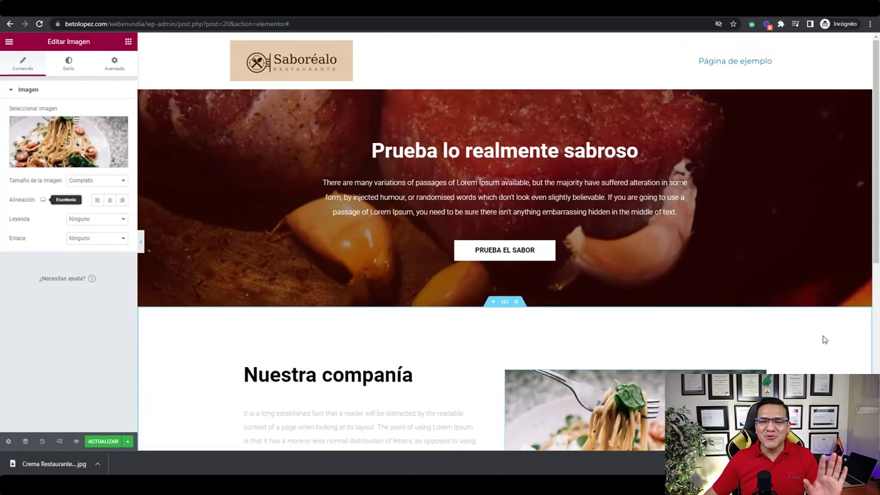
scroll(825, 340, down, 5)
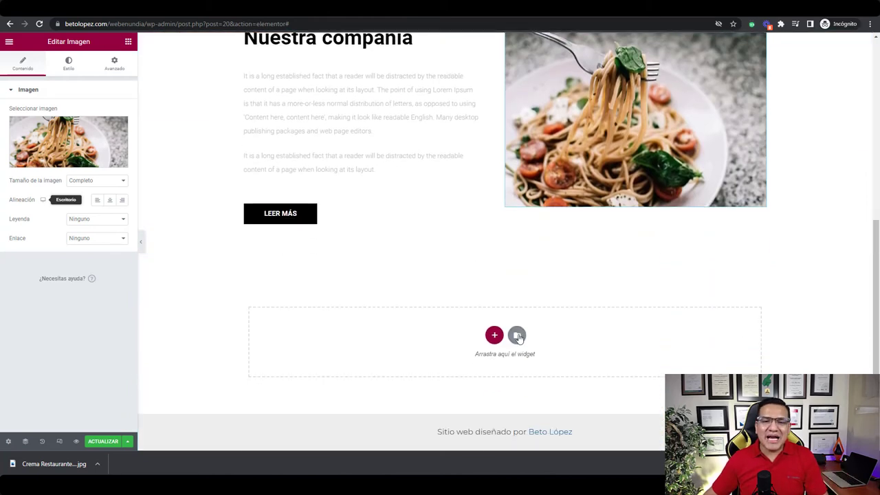
scroll(512, 335, up, 1)
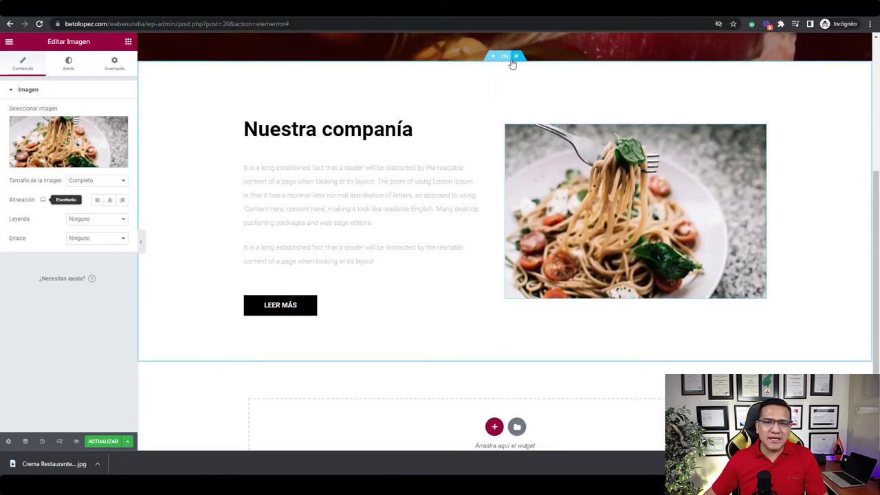
- Give the "Nuestra compañía" section a classic background in light gray, #F3F3F3
click(504, 58)
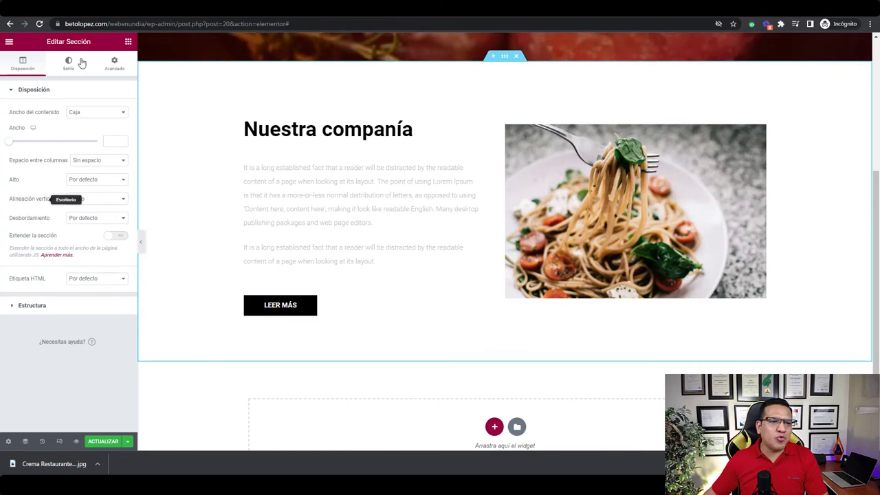
click(71, 64)
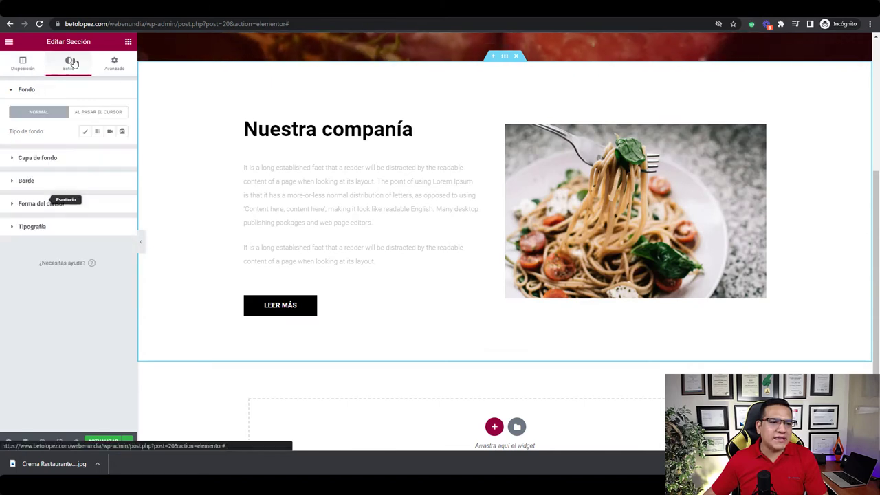
click(85, 135)
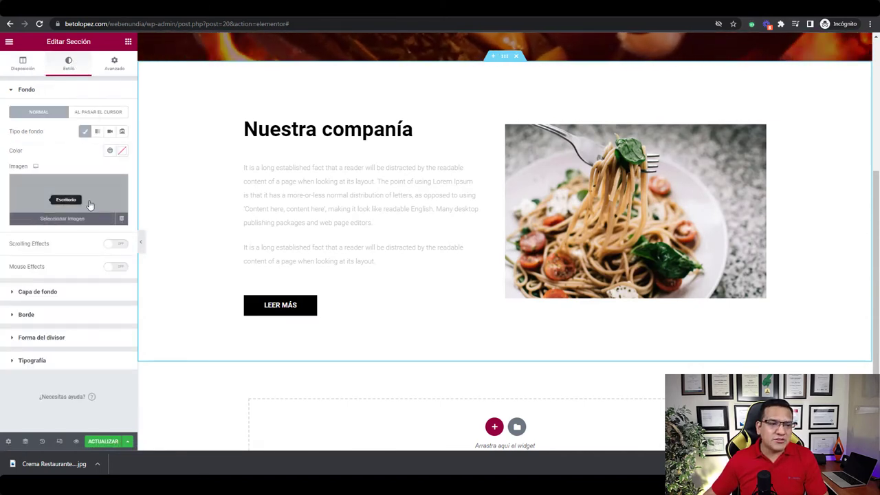
click(88, 201)
key(Escape)
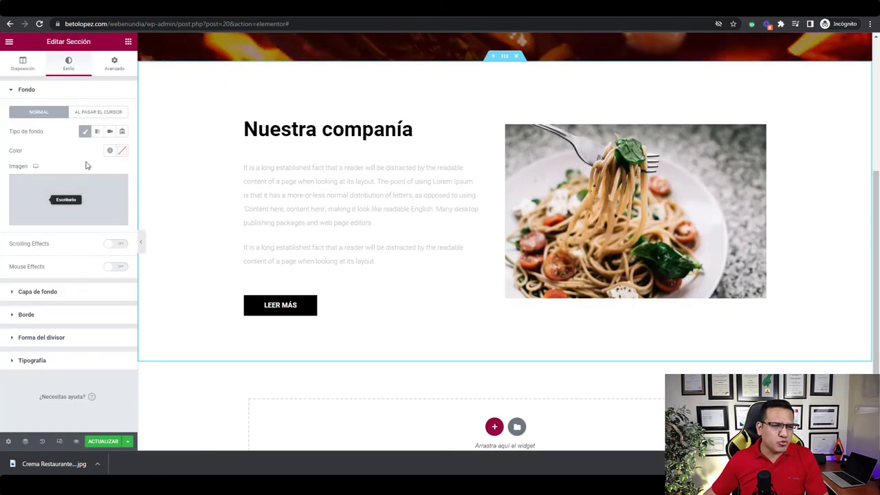
click(121, 150)
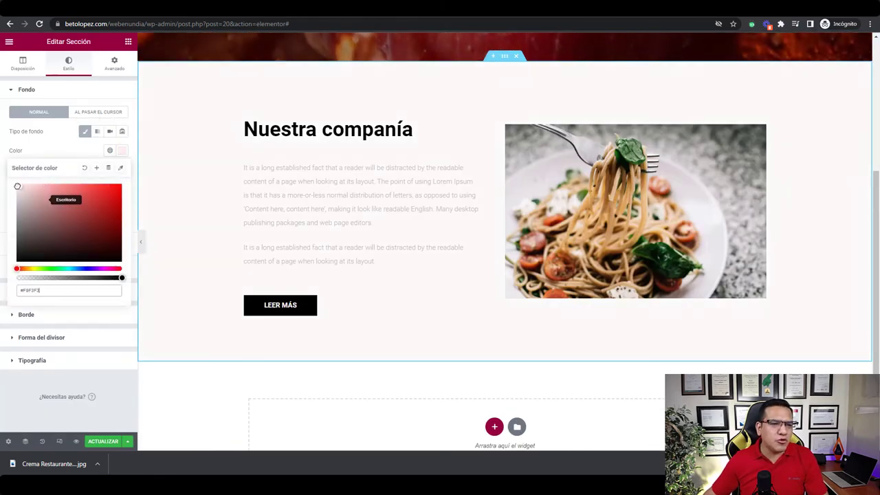
text(#F3F3F3)
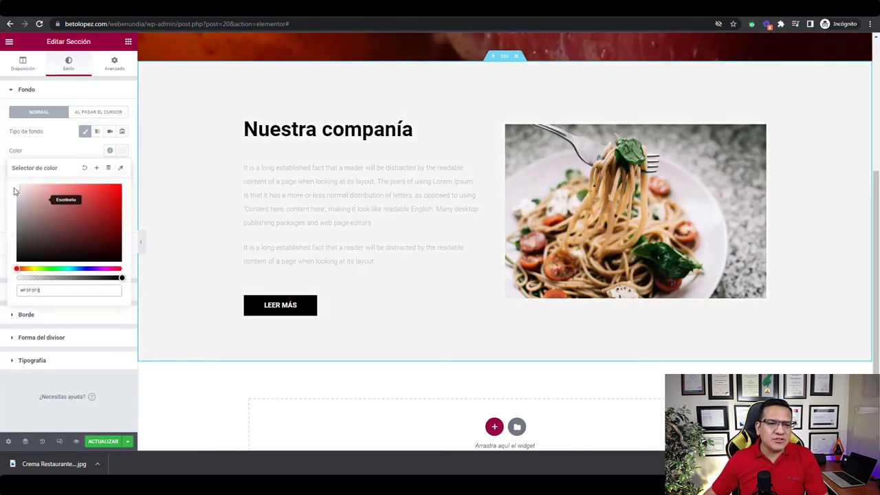
- Set the text color of the company section's paragraph to near-black, #171616
click(473, 164)
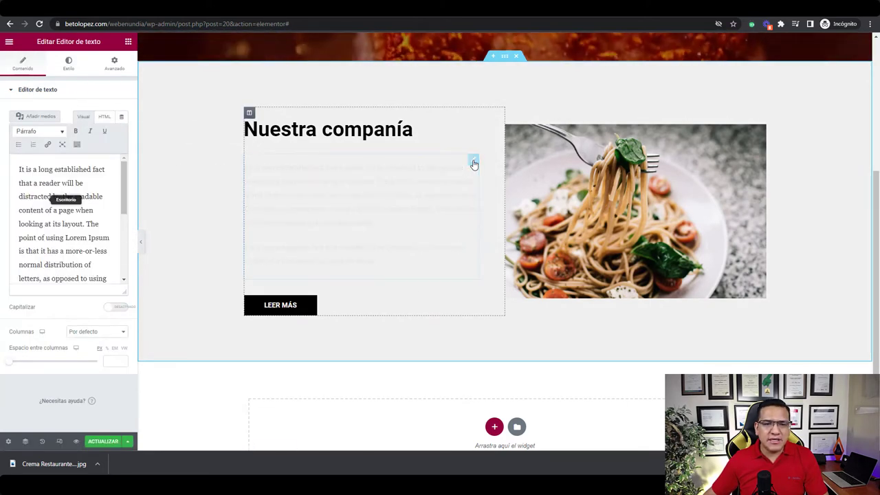
click(72, 71)
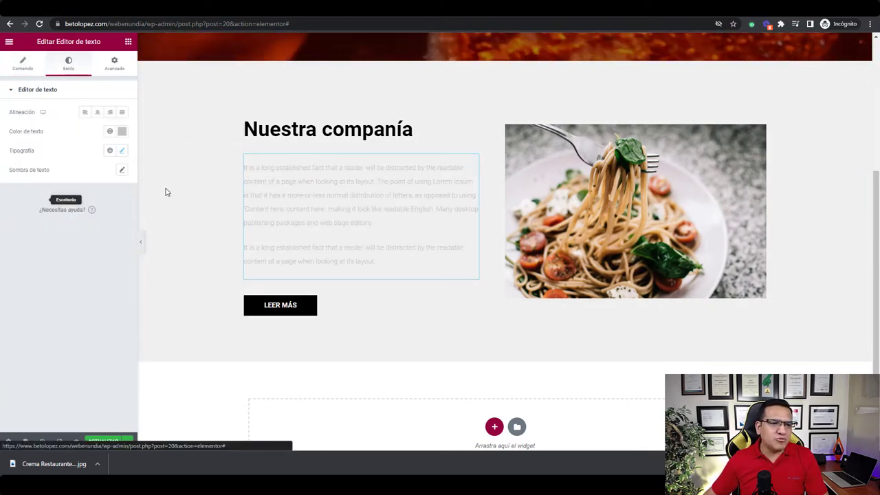
click(122, 131)
drag(81, 182, 16, 236)
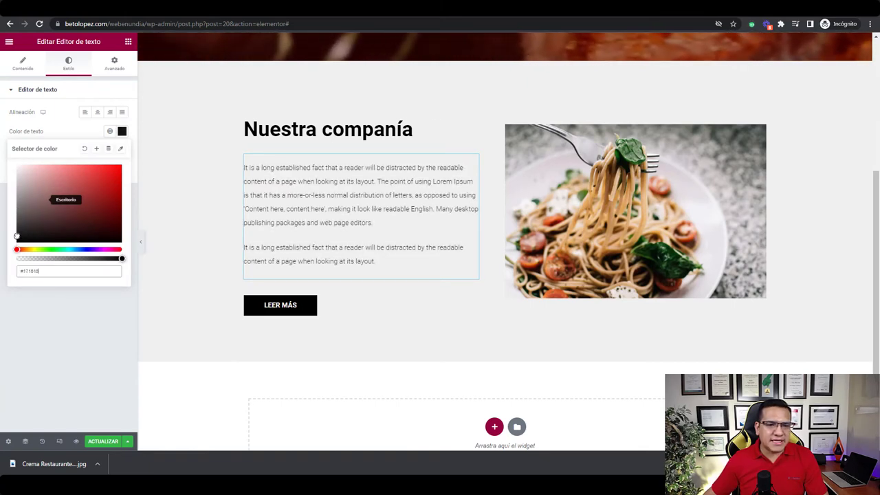
- Open the block library below the company section and look through the Clients and About blocks
scroll(840, 296, up, 3)
scroll(843, 296, down, 5)
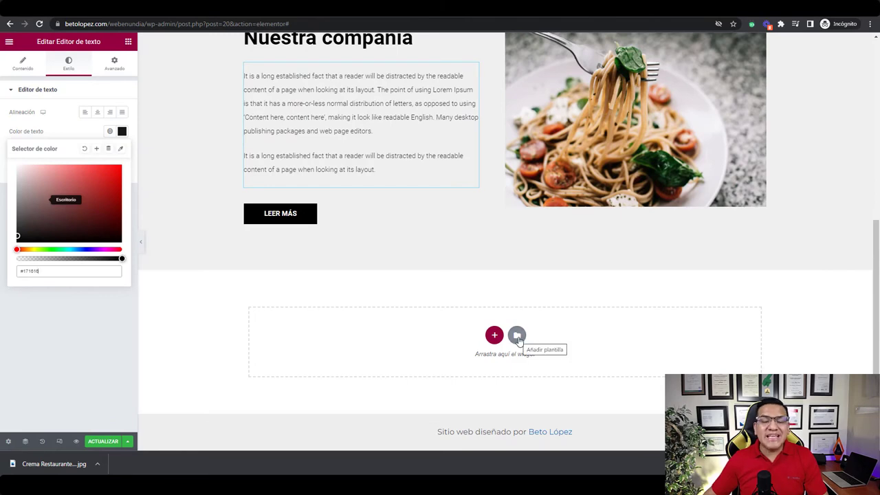
click(517, 336)
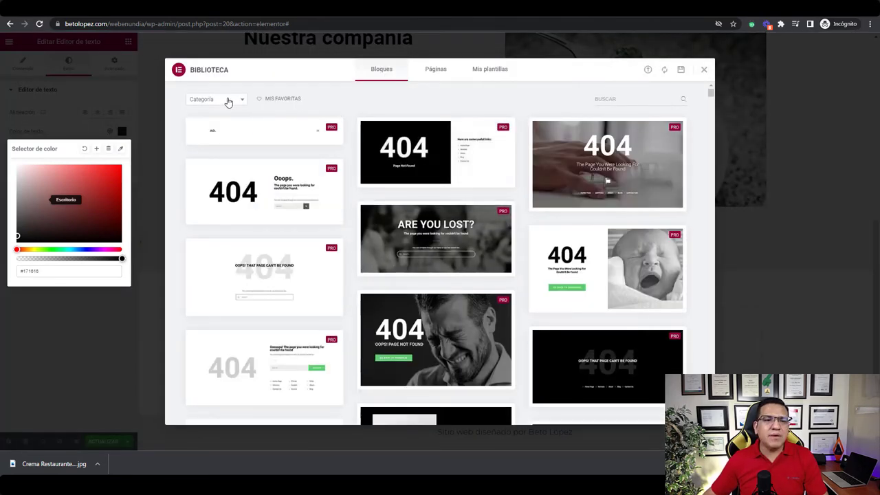
click(228, 102)
drag(243, 138, 244, 153)
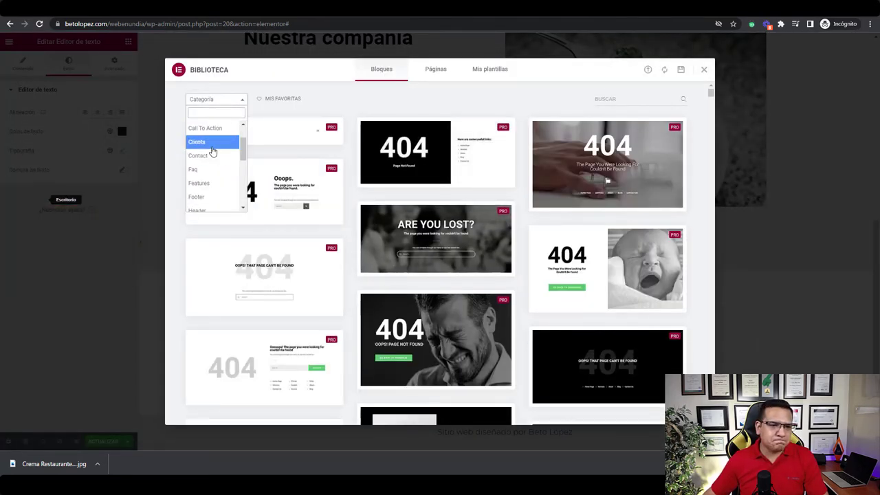
click(213, 142)
scroll(703, 313, down, 5)
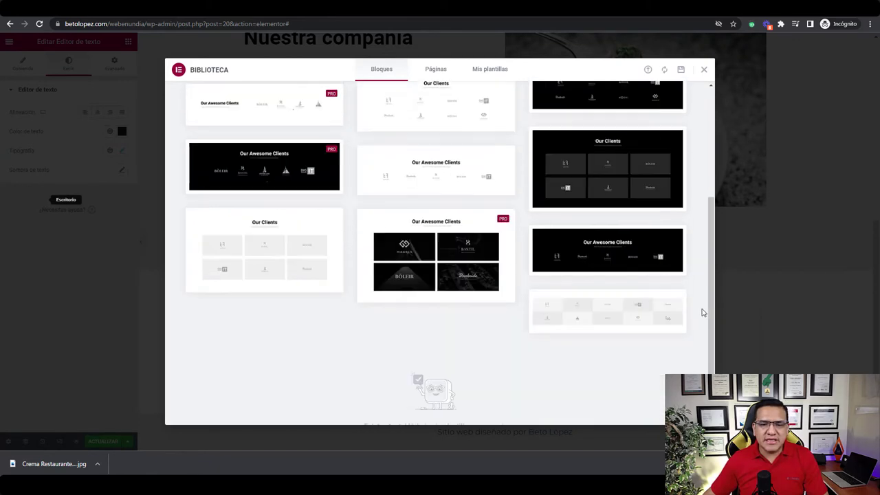
scroll(702, 321, up, 5)
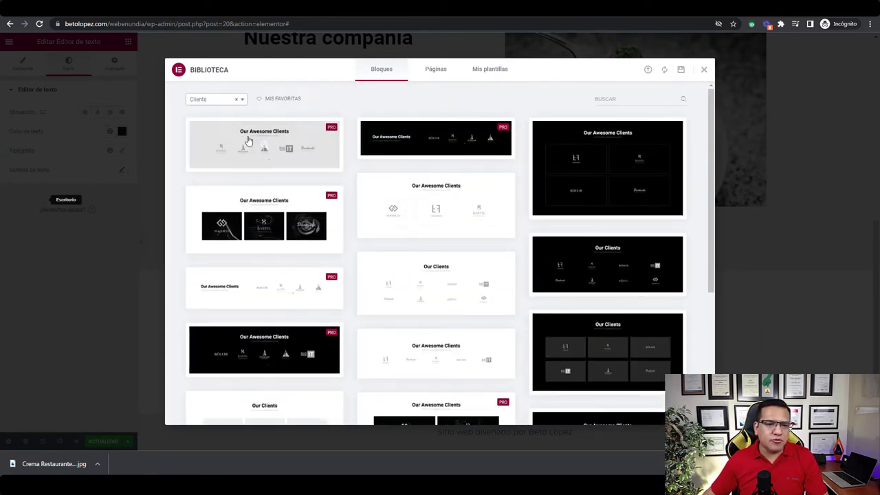
click(229, 101)
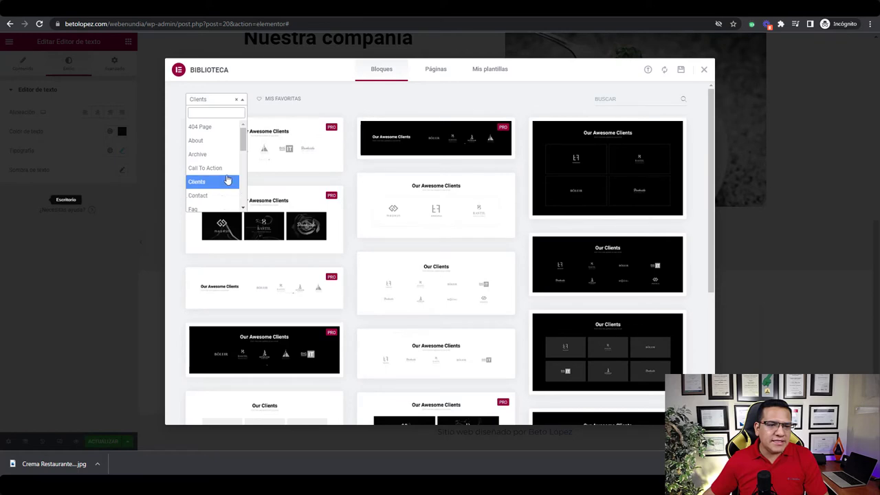
click(213, 147)
scroll(671, 302, down, 10)
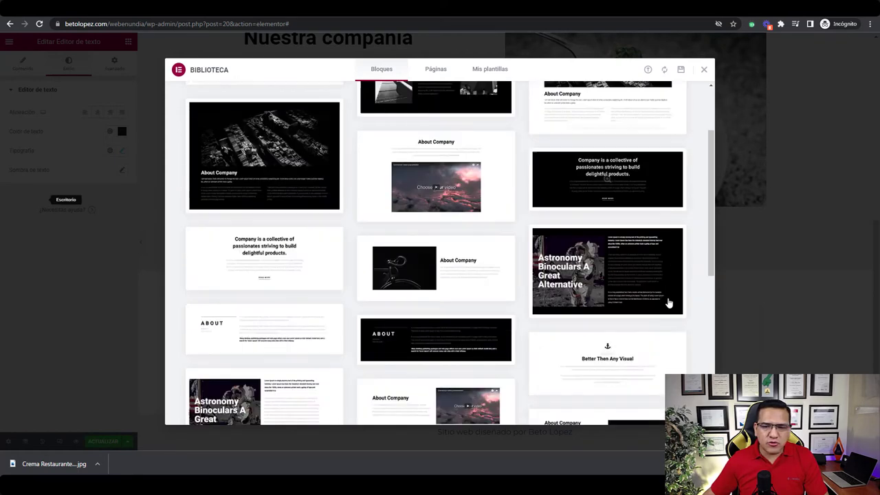
scroll(433, 261, up, 10)
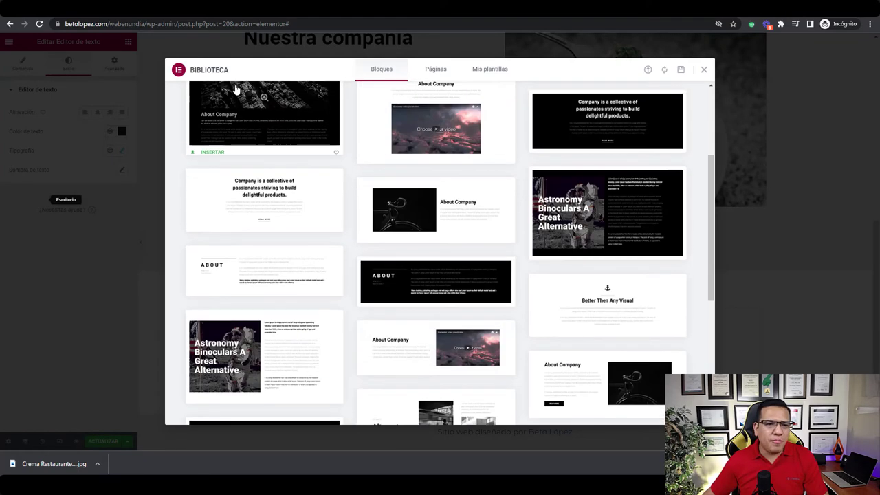
- Look through the library's Call To Action and Features blocks for a suitable section design
click(231, 101)
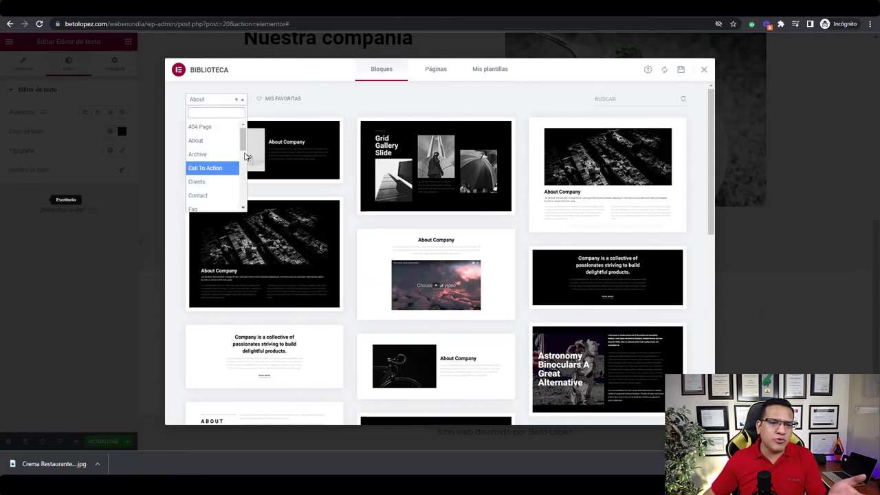
click(227, 183)
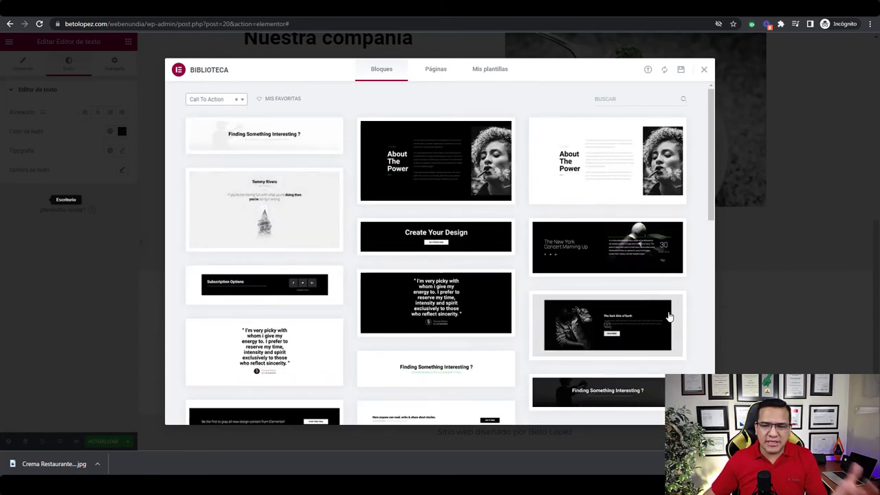
scroll(692, 314, down, 10)
scroll(695, 318, up, 10)
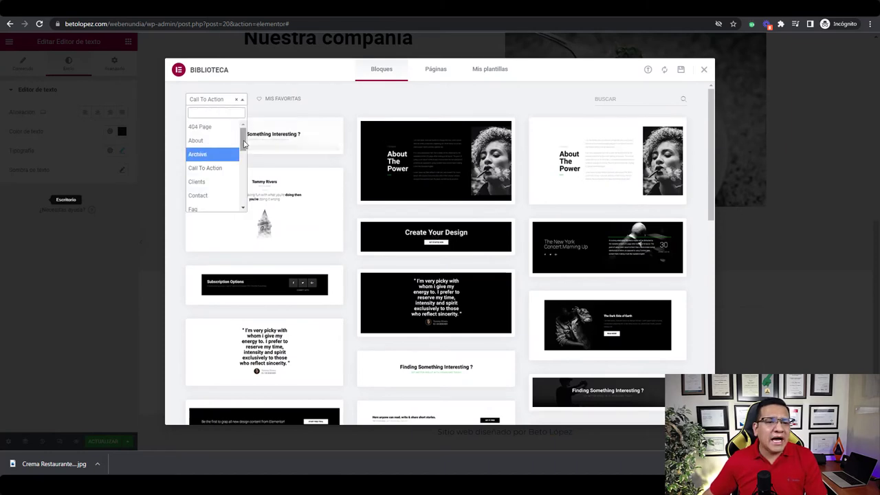
click(199, 161)
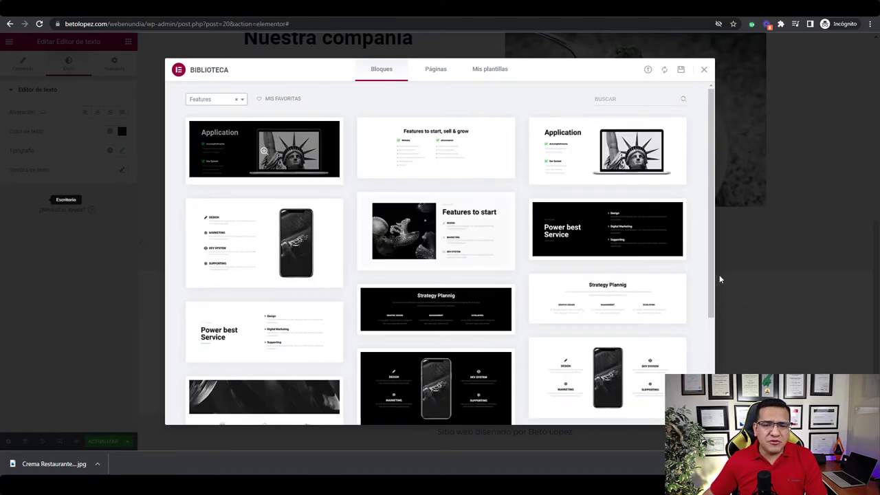
scroll(694, 306, down, 5)
scroll(696, 305, up, 5)
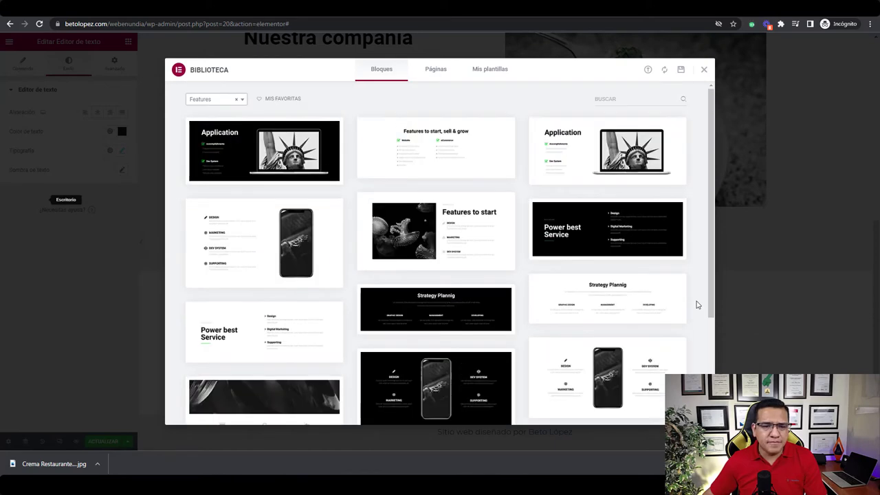
- Filter the library blocks by Services and insert the white "Image Services" block with three icon cards and Read More buttons
click(234, 101)
scroll(216, 192, down, 3)
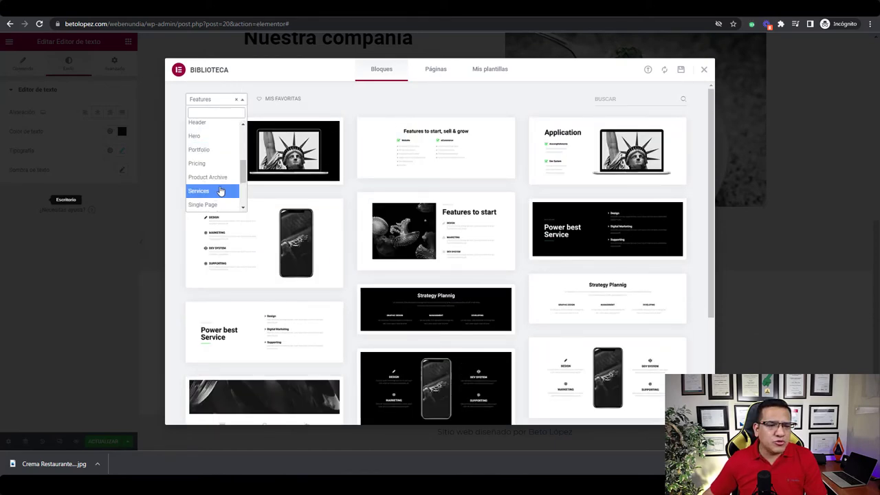
click(218, 191)
scroll(695, 302, down, 10)
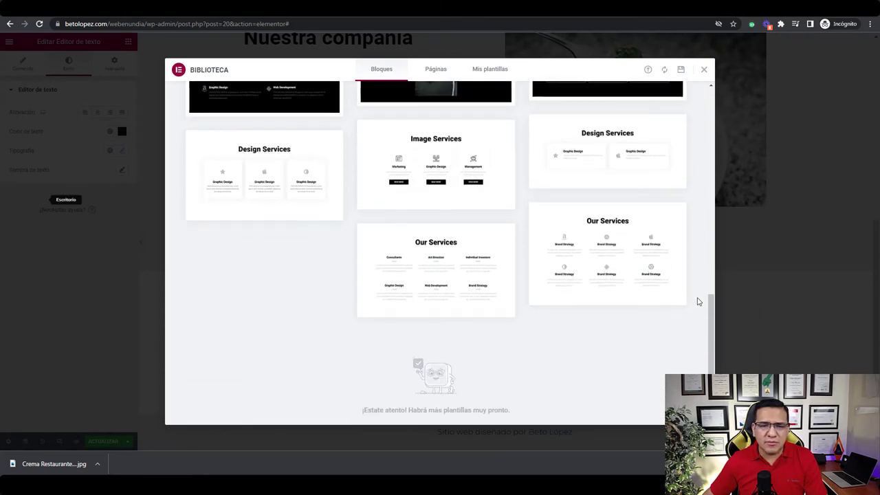
scroll(695, 301, up, 1)
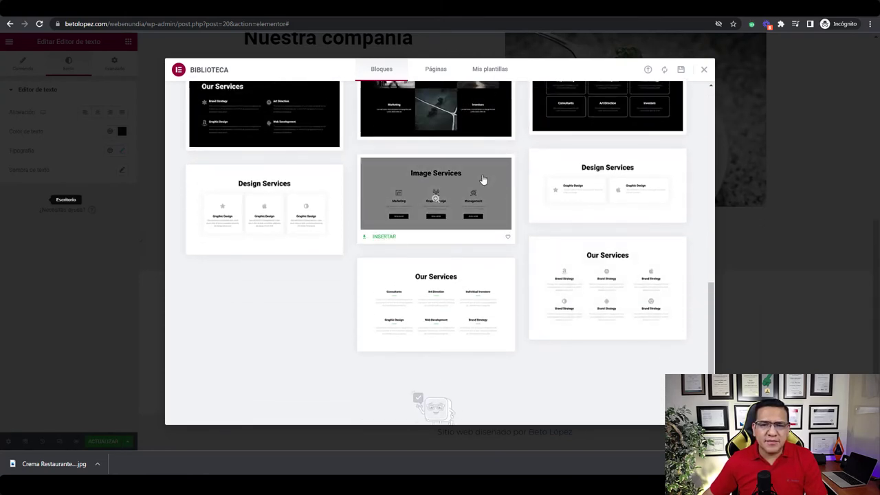
click(484, 180)
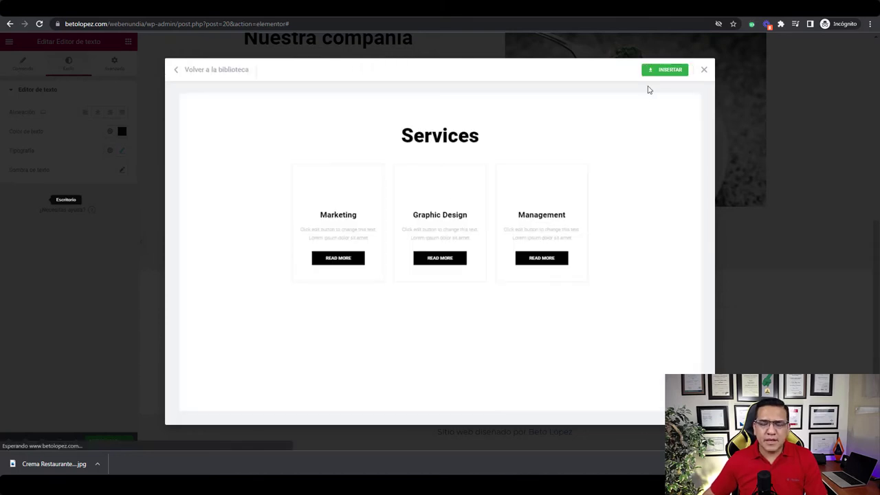
click(673, 71)
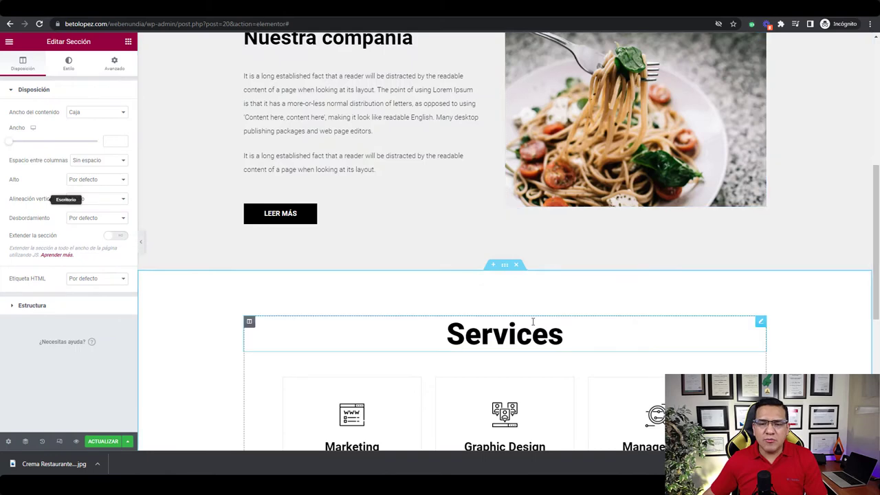
- Change the "Services" heading to "Nuestro Menú"
double_click(533, 329)
text(Nuest)
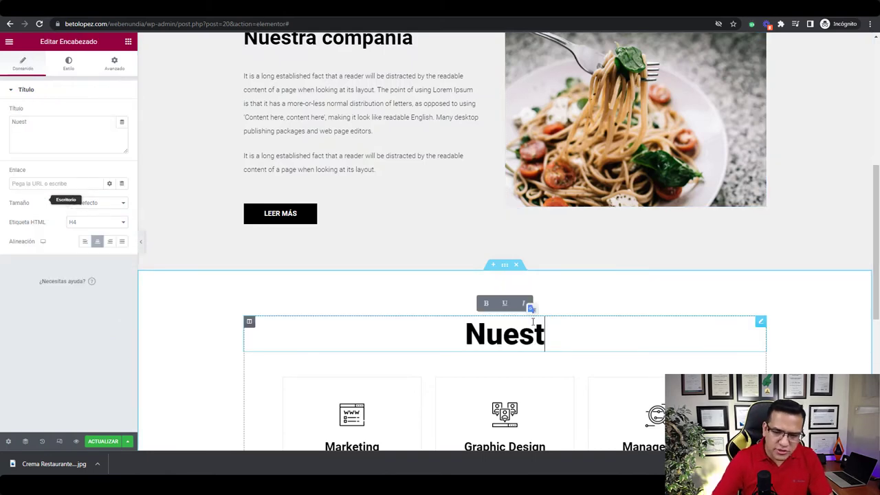
text(ro Menú)
- Replace the Marketing card's icon with the photo of the egg dish on a gray plate from the media library
scroll(771, 249, down, 3)
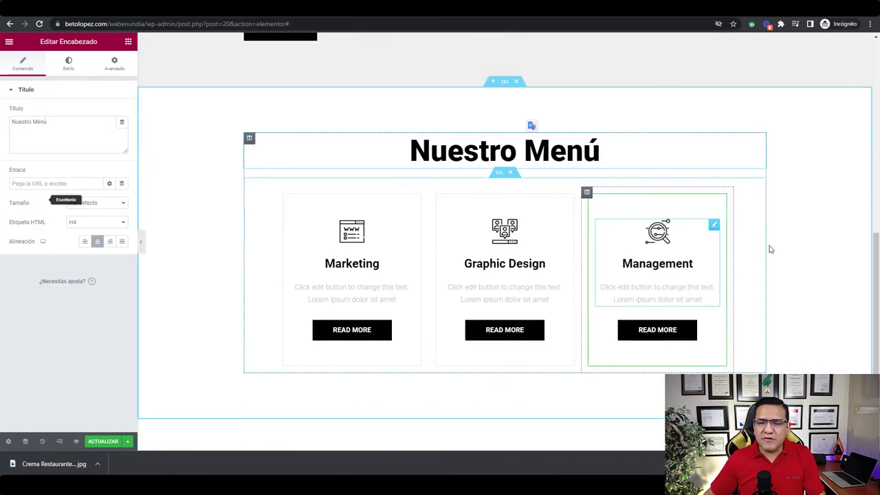
click(357, 238)
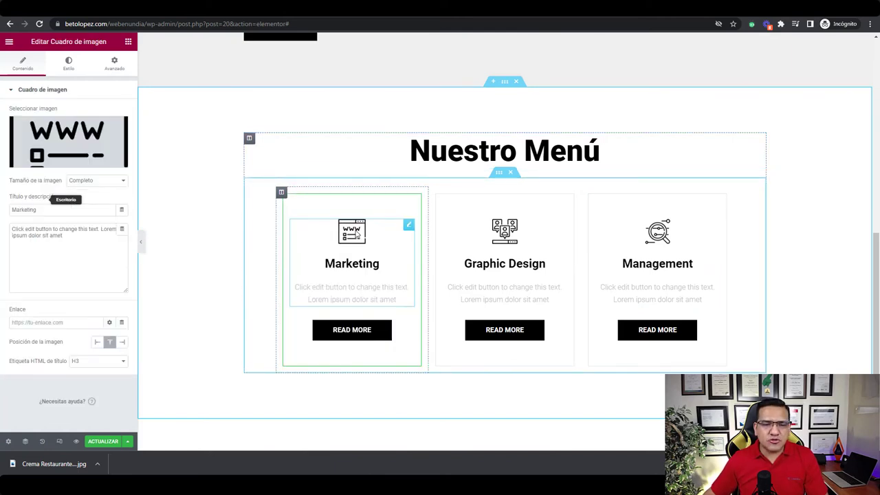
click(68, 136)
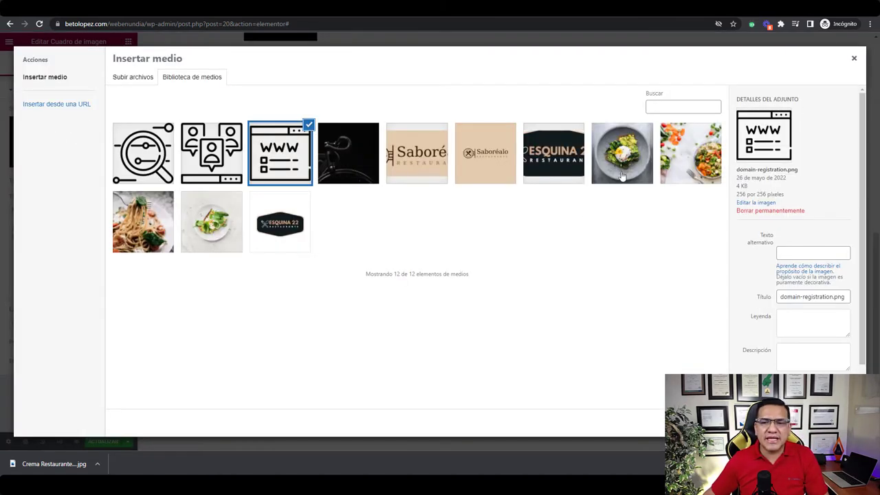
click(624, 163)
click(825, 423)
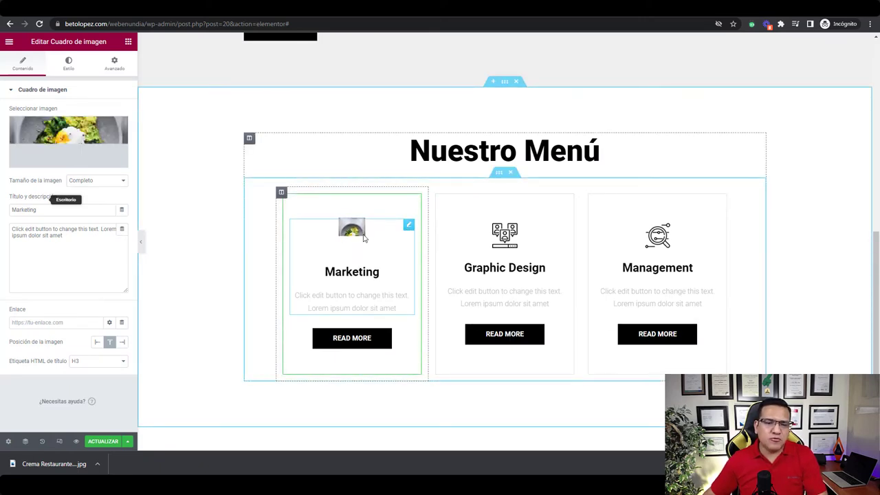
- Delete the image boxes from the three menu cards and add an Image widget above the first card's button
drag(365, 237, 520, 245)
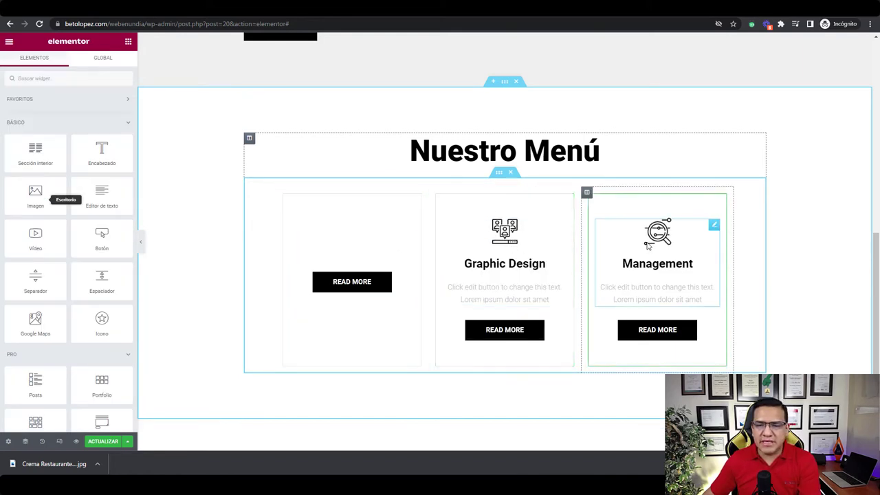
drag(653, 237, 507, 189)
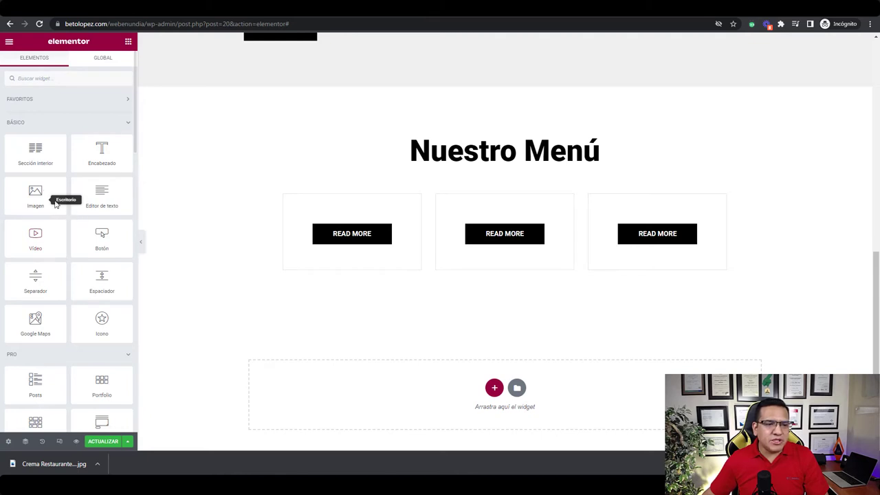
drag(35, 194, 355, 228)
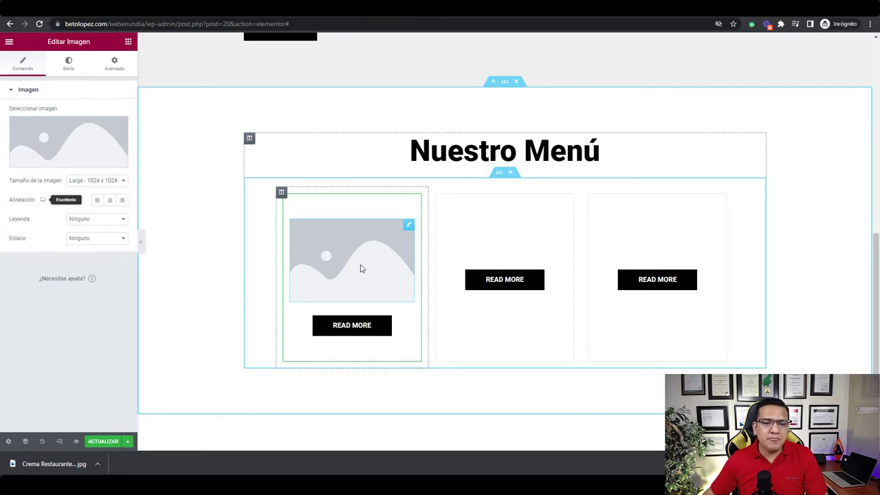
- Set the first menu card's image to the photo of the egg dish on a gray plate from the media library
click(94, 143)
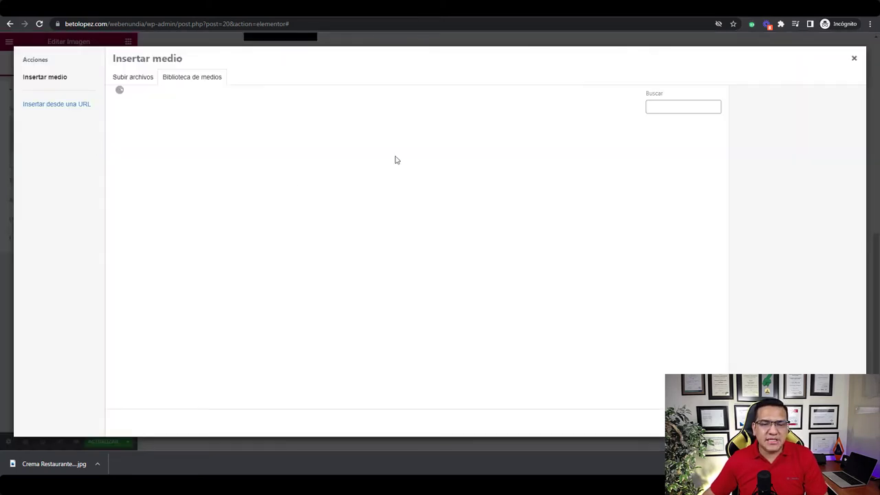
click(617, 171)
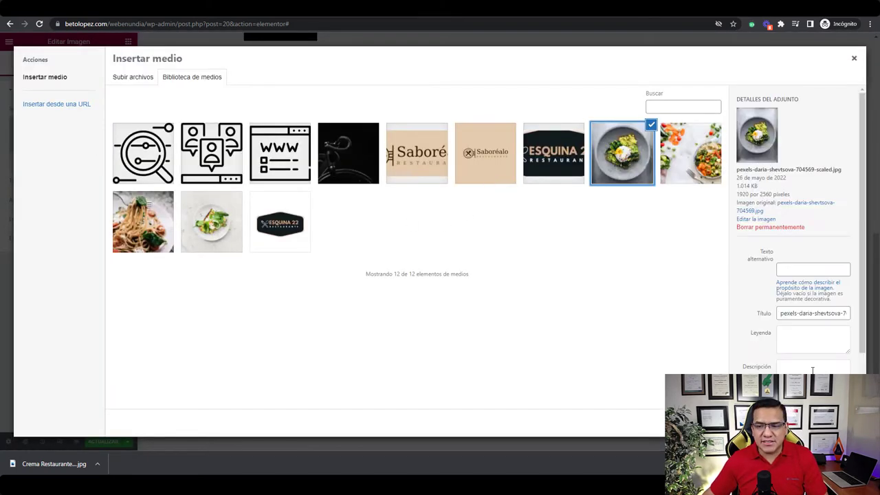
click(825, 422)
scroll(240, 258, down, 1)
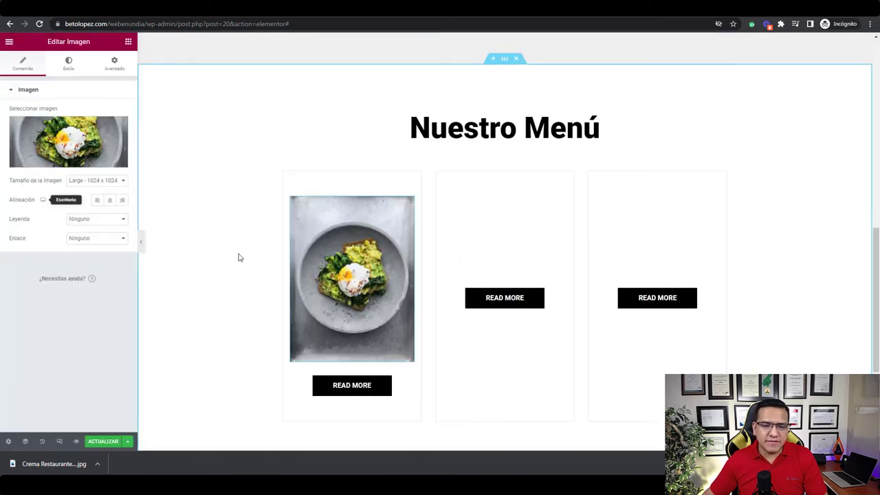
- Add a Text Editor widget between the first menu card's image and its Read More button
scroll(234, 259, down, 1)
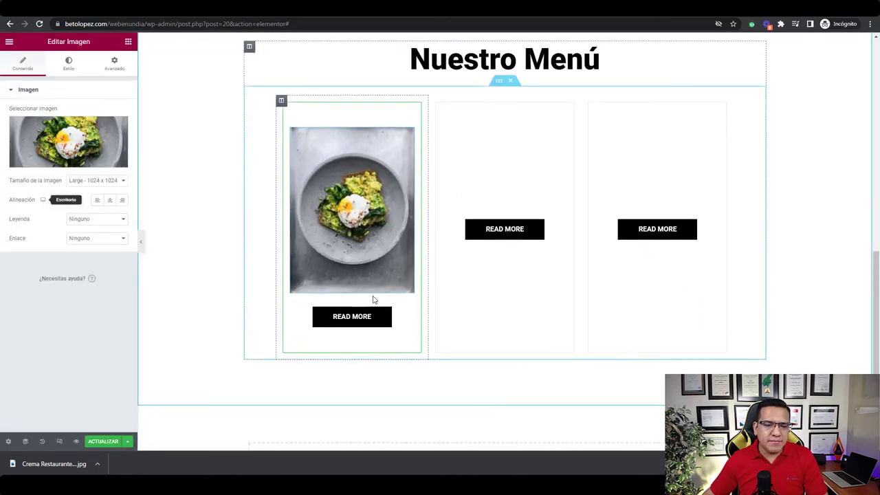
click(131, 44)
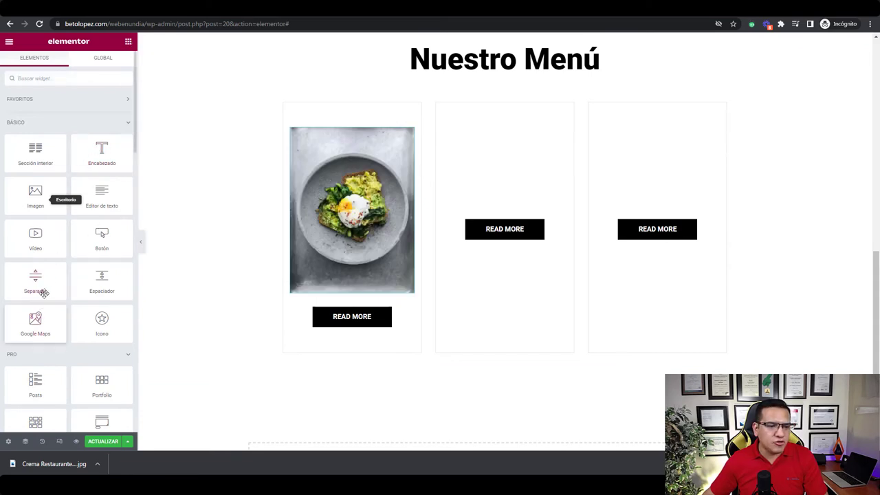
drag(261, 268, 347, 300)
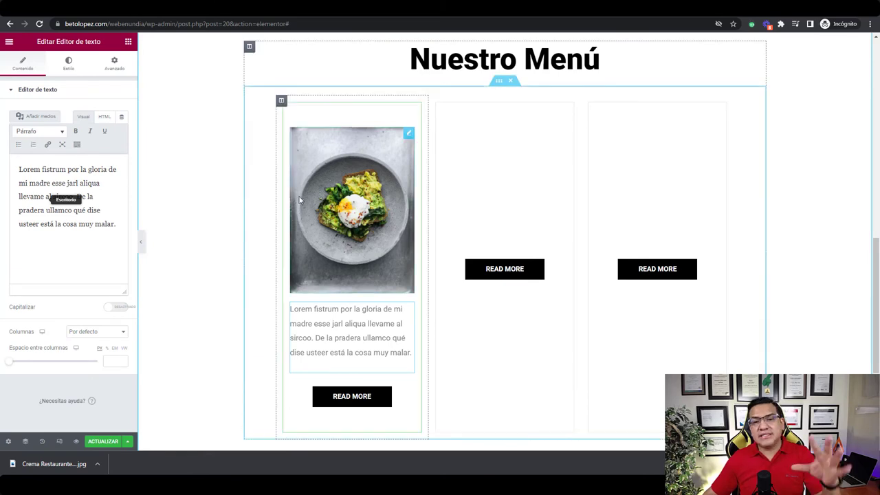
scroll(320, 336, down, 1)
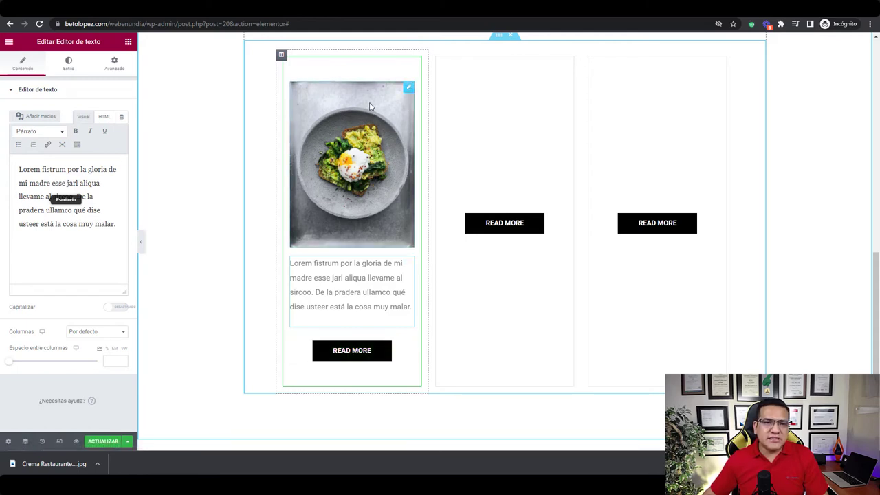
- Try to copy the first menu card's column onto the second card, and undo the paste
right_click(396, 66)
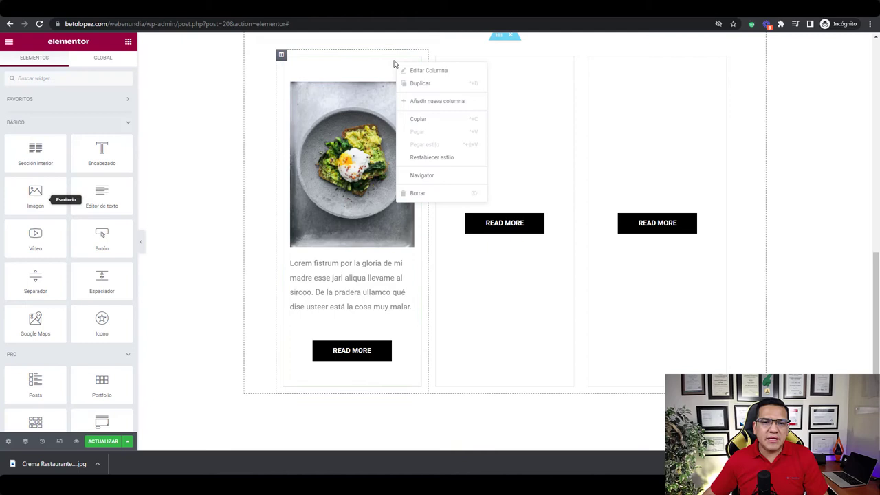
click(432, 118)
right_click(487, 75)
click(523, 142)
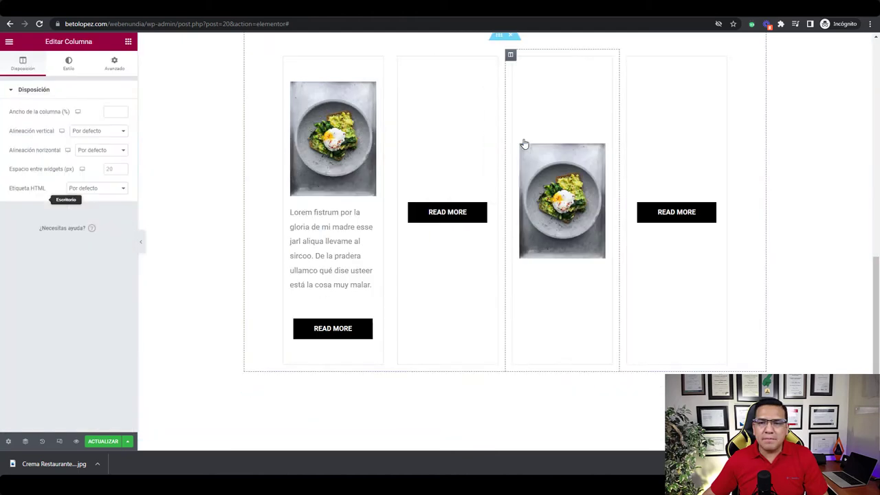
key(ctrl+z)
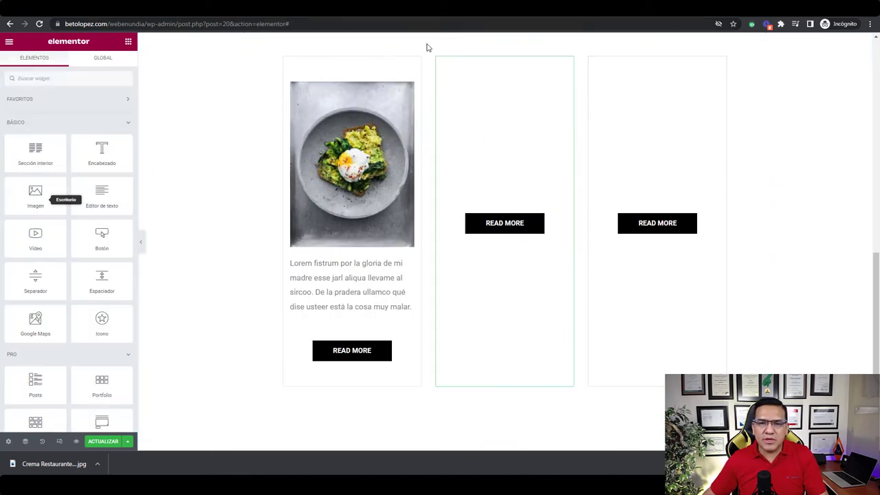
key(ctrl+z)
- Delete the three-card row and the whole "Nuestro Menú" section below the company section
scroll(574, 278, up, 1)
scroll(585, 276, down, 1)
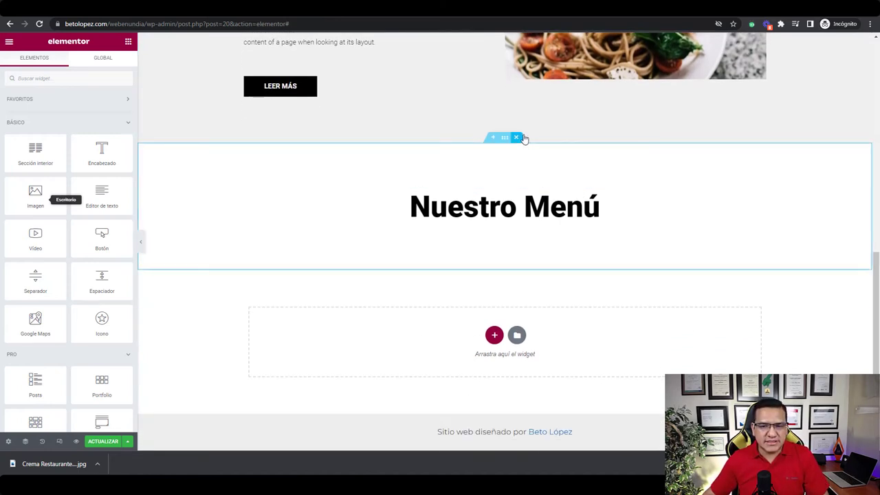
click(521, 139)
- Filter the library blocks by Services and insert the white "Services" block alternating three images with Graphic design, Art direction and Brand strategy texts
click(517, 336)
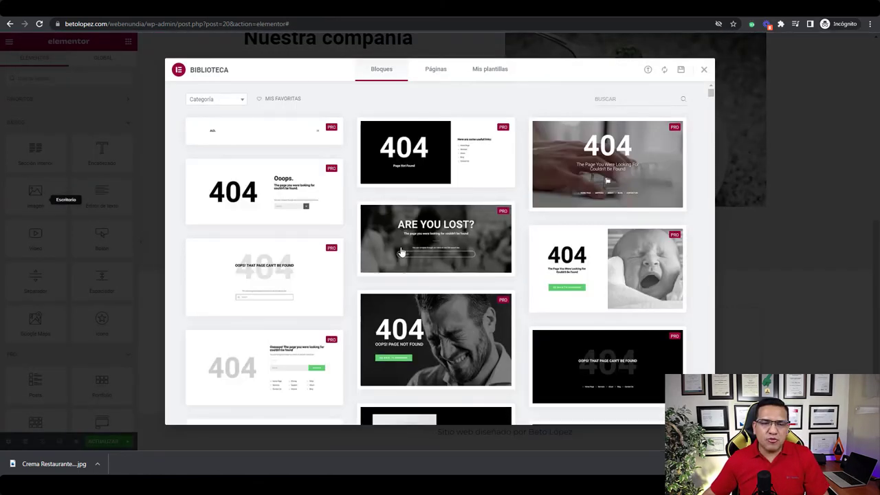
click(230, 102)
scroll(220, 182, down, 5)
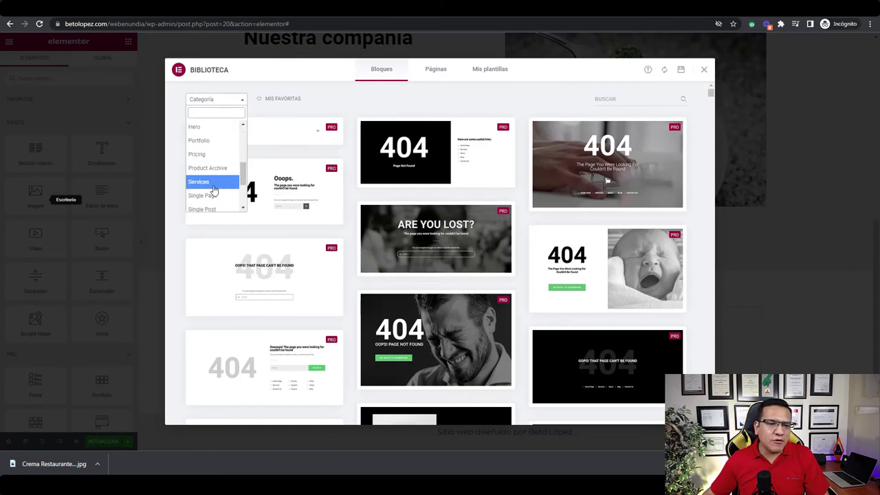
click(202, 136)
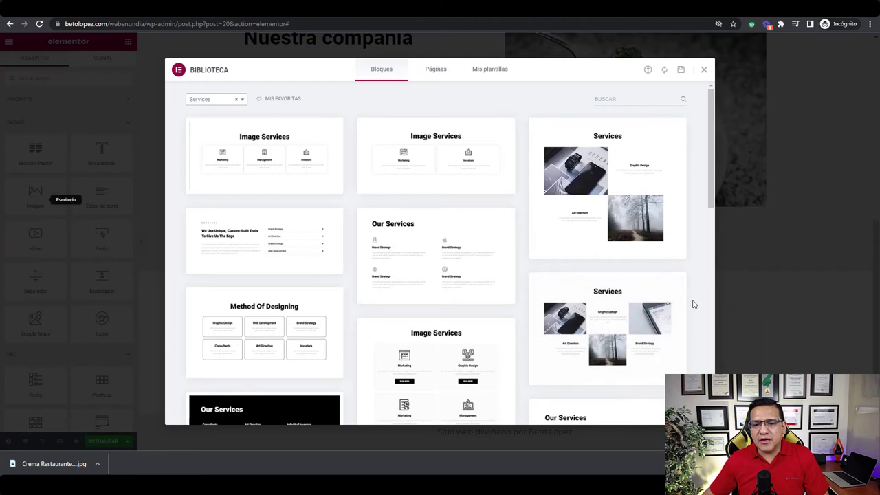
scroll(691, 307, down, 2)
scroll(693, 305, down, 1)
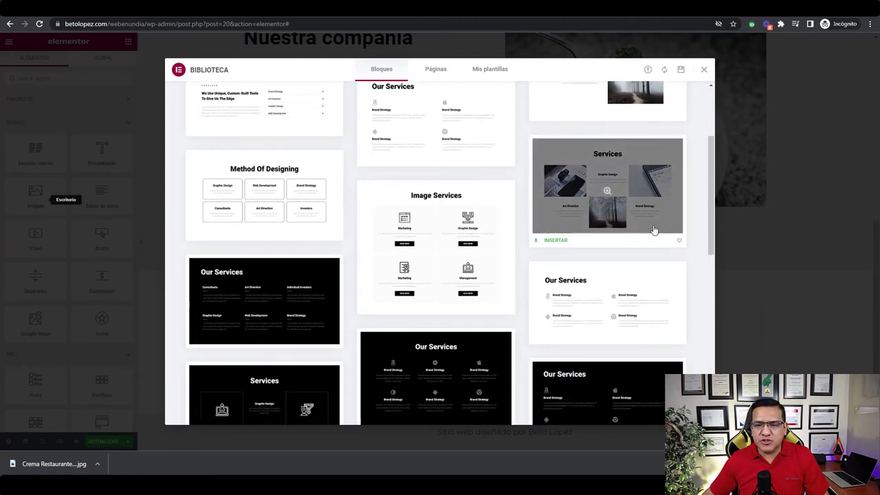
click(655, 231)
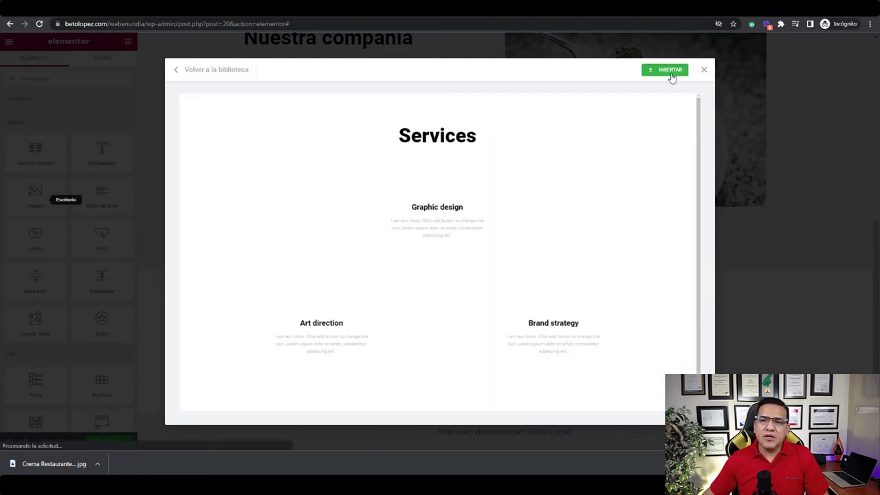
click(672, 72)
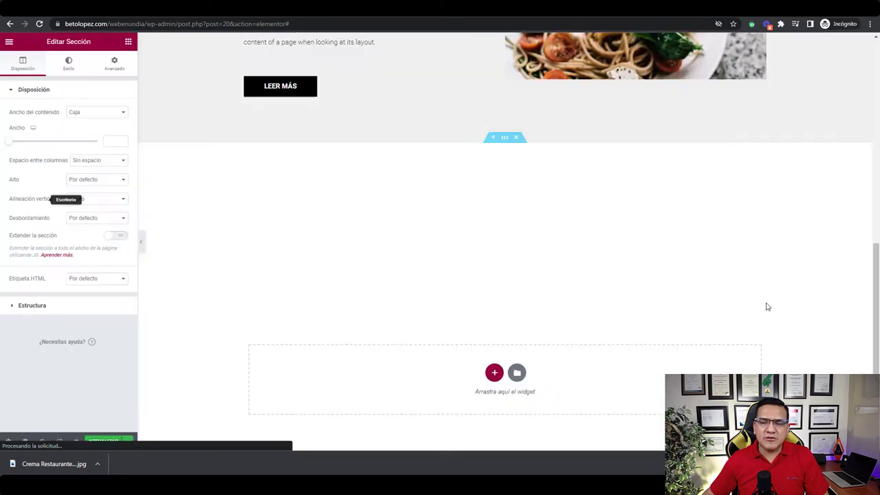
- Change the new block's "Services" heading to "Nuestro Menú"
click(523, 206)
double_click(523, 207)
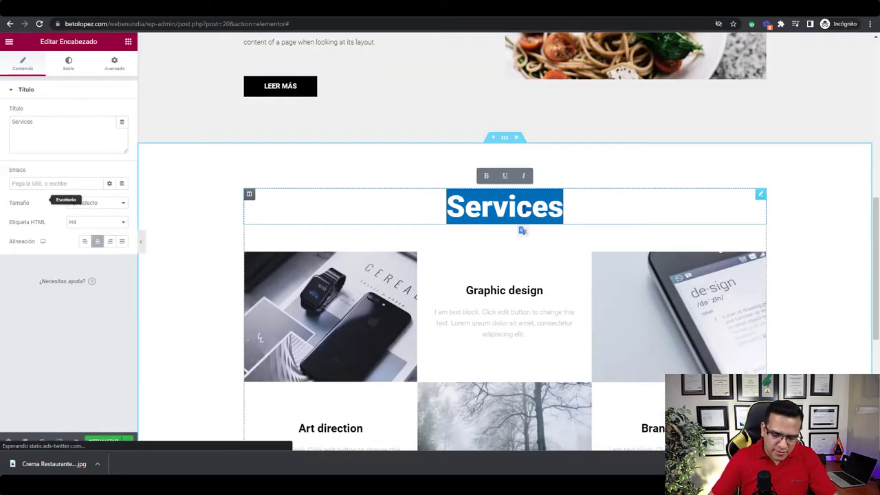
text(NM)
key(BackSpace)
text(uestro Men)
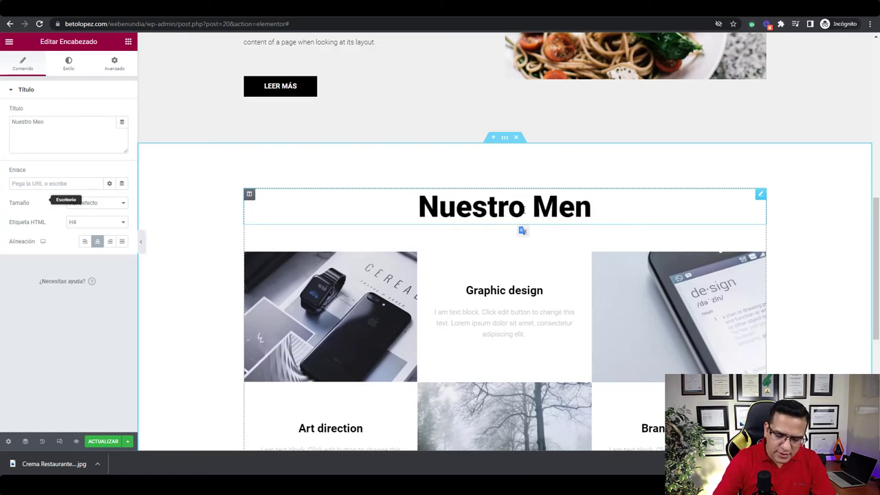
text(ú)
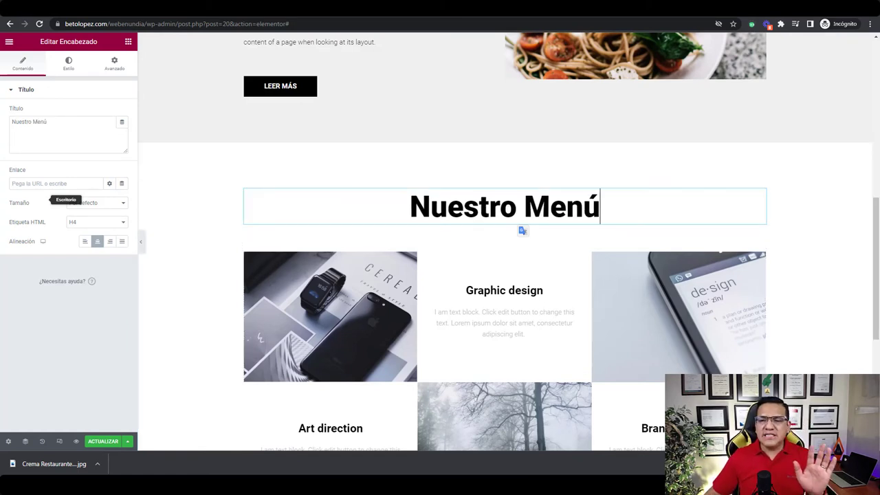
- Replace the watch-and-phone image in the menu grid with the photo of the egg dish on a gray plate
scroll(818, 216, down, 2)
click(362, 191)
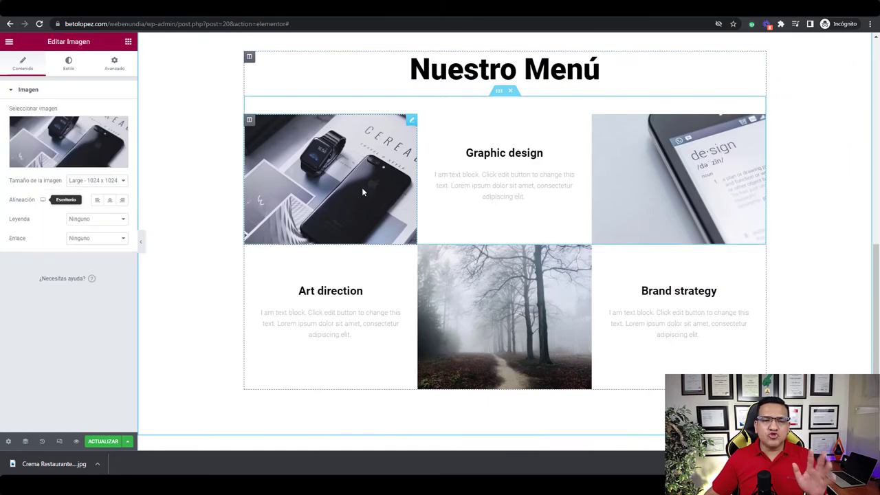
click(90, 151)
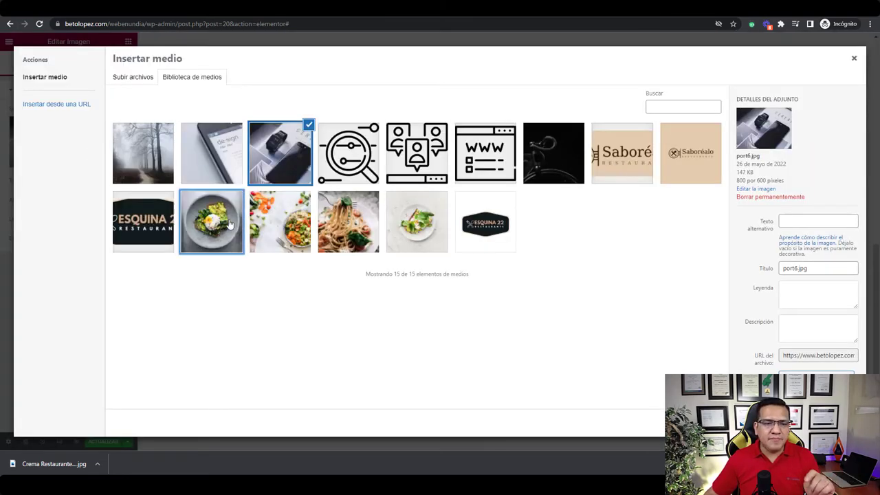
click(230, 225)
click(832, 420)
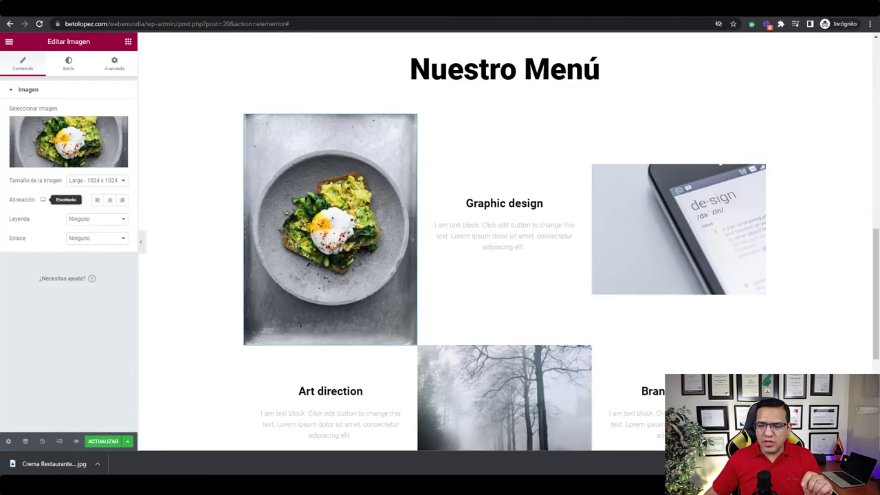
- Replace the phone image beside the "Graphic design" text with the pasta photo from the media library
click(672, 221)
click(92, 146)
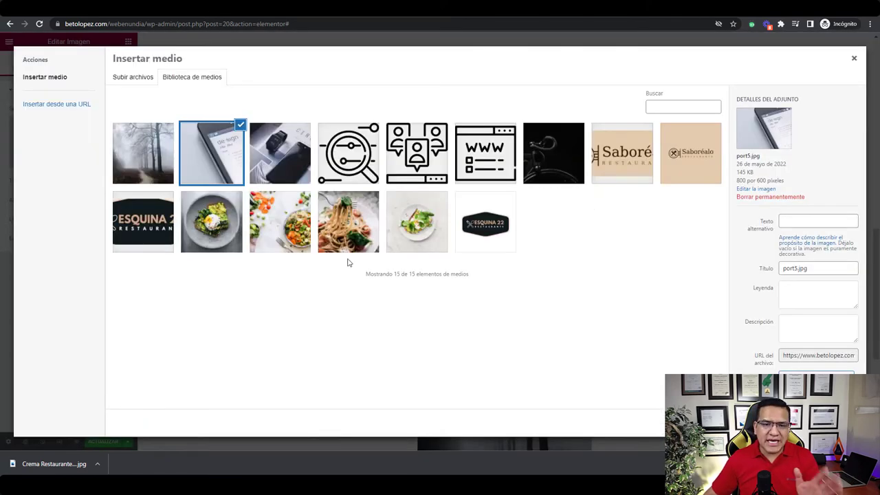
click(372, 245)
click(825, 419)
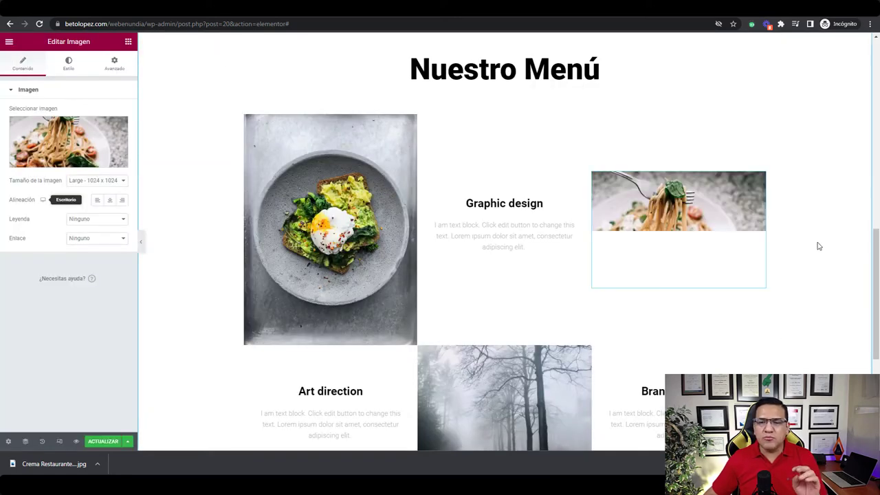
- Replace the forest image between "Art direction" and "Brand strategy" with the photo of the vegetable bowl
scroll(810, 269, down, 2)
click(464, 281)
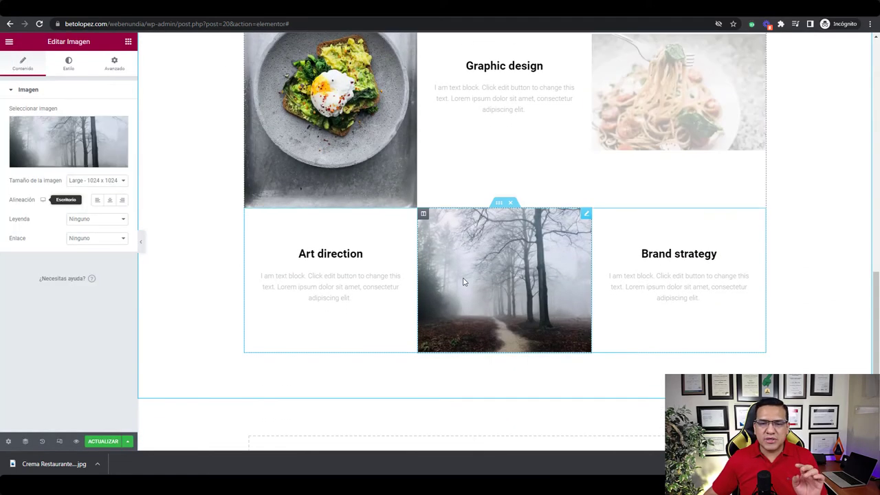
click(78, 133)
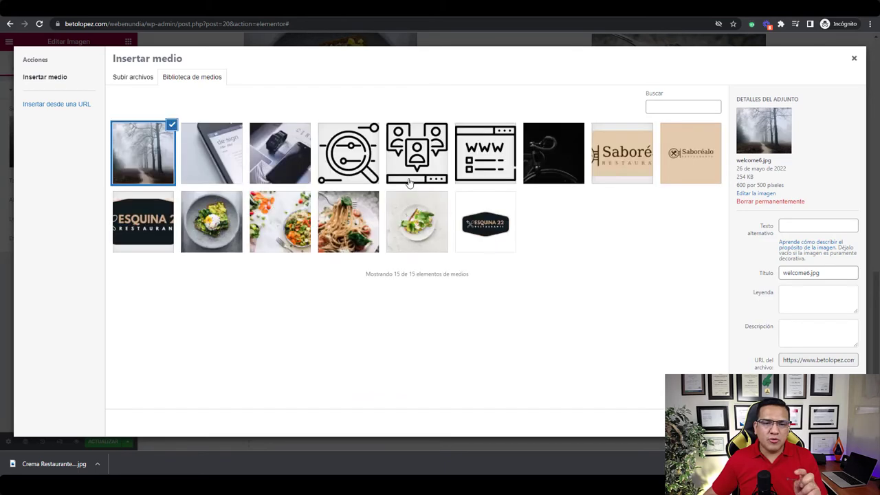
click(279, 230)
click(829, 418)
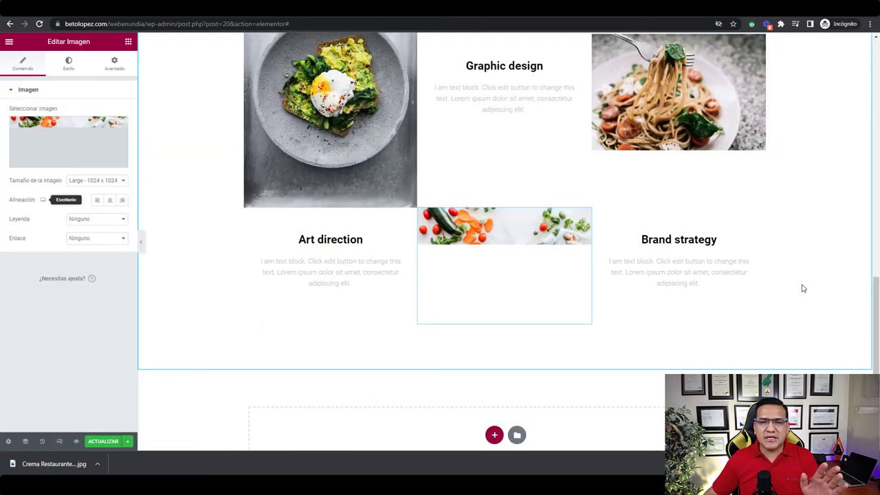
- Replace the tall egg dish image in the menu grid with the photo pexels-daria-shevtsova-1095550-scaled.jpg of a white plate with greens
scroll(803, 288, up, 1)
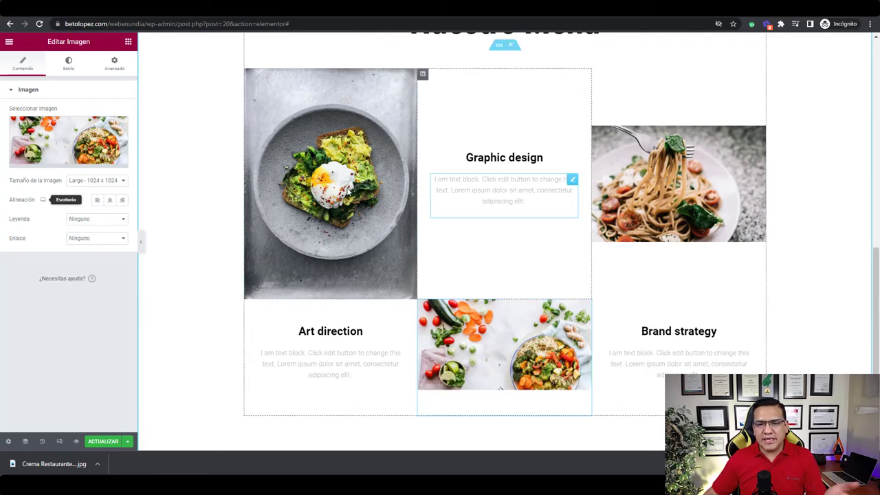
click(330, 193)
click(89, 150)
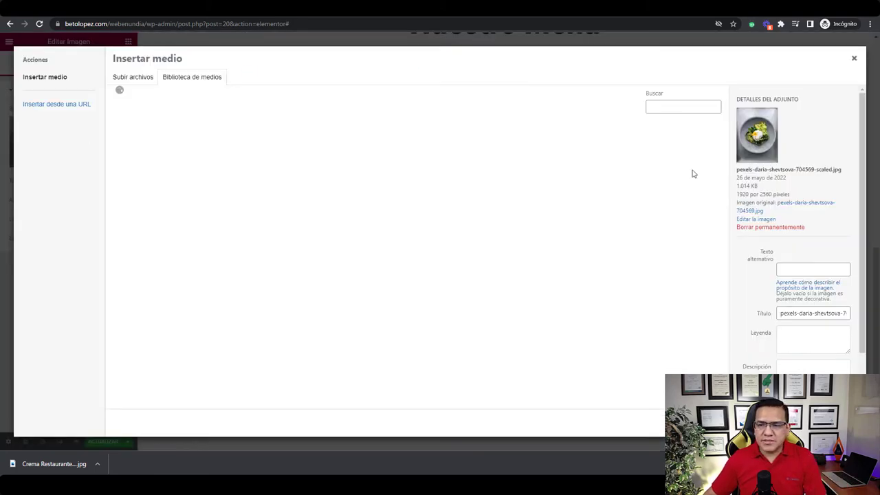
click(412, 236)
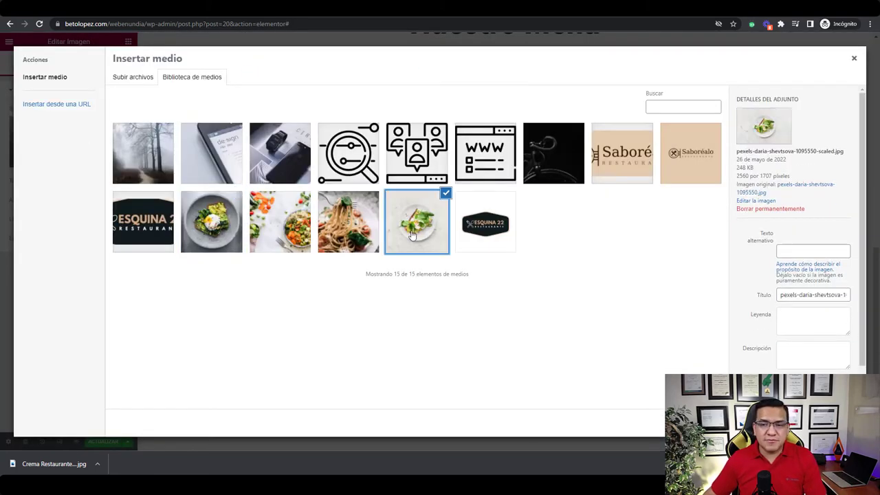
click(825, 423)
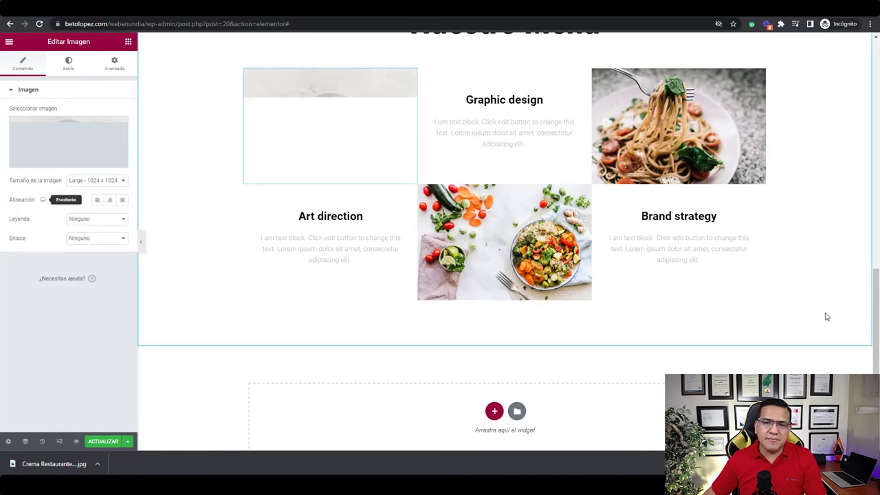
- Insert the Team category library block with five round portraits and the "Our creative team" heading below the menu section
scroll(788, 298, up, 3)
scroll(825, 303, up, 2)
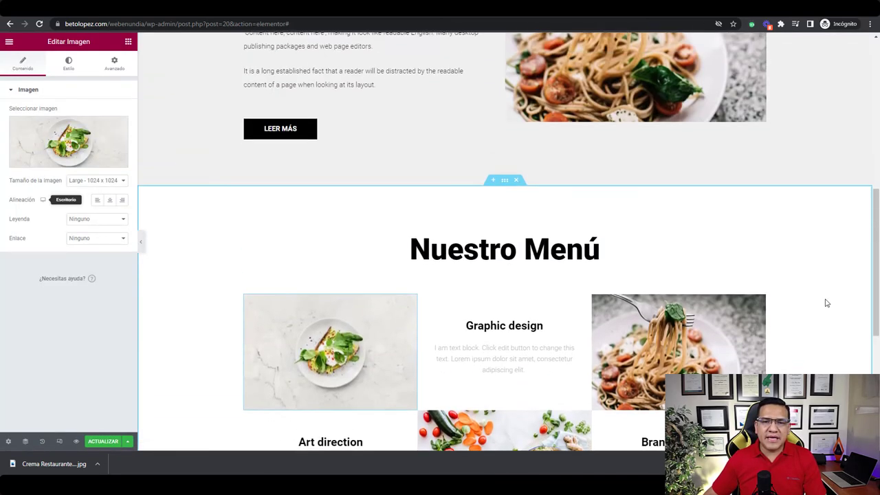
scroll(827, 305, down, 5)
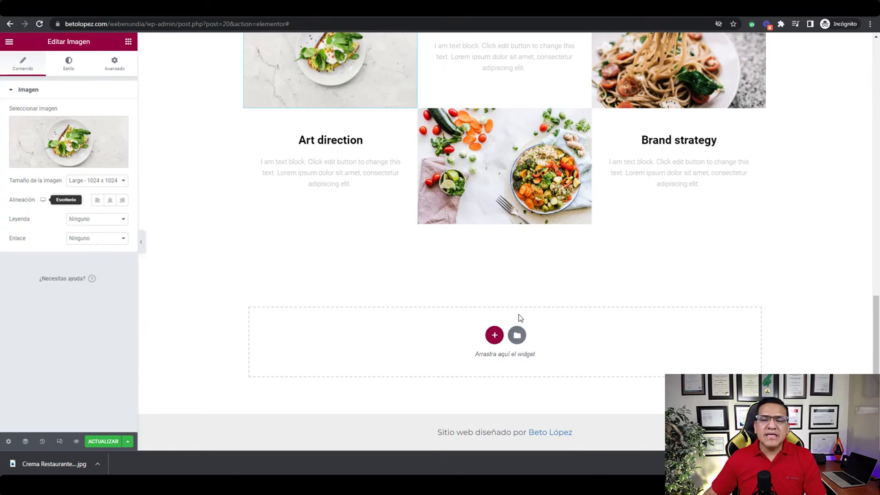
click(520, 336)
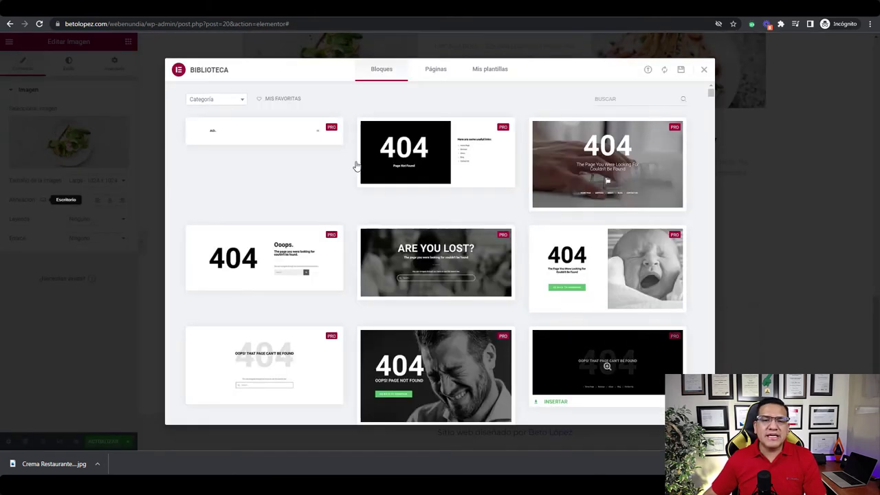
click(230, 101)
scroll(226, 173, down, 5)
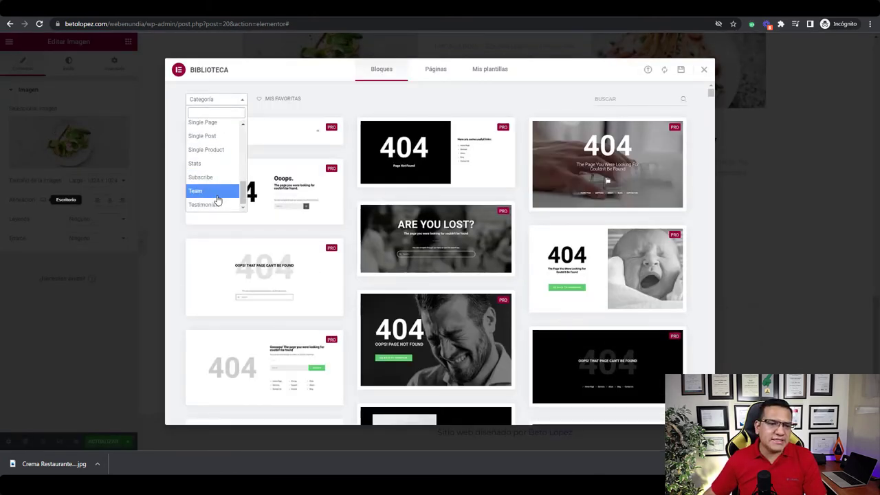
click(213, 191)
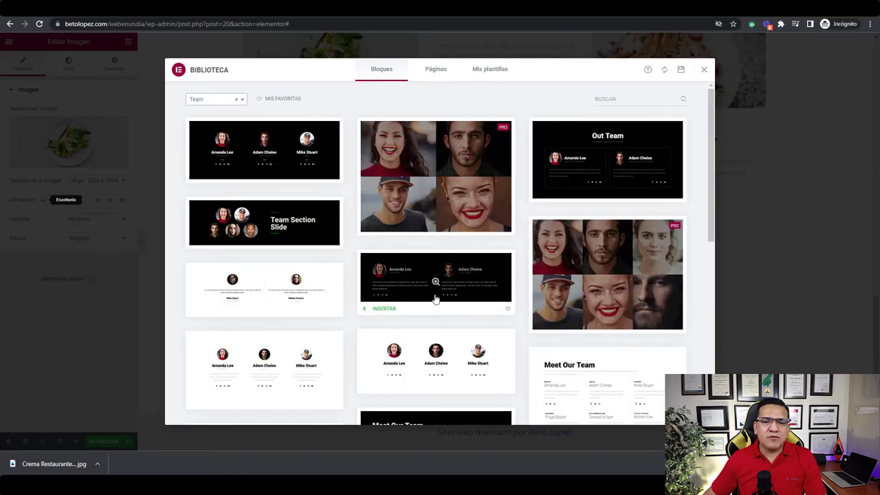
click(568, 265)
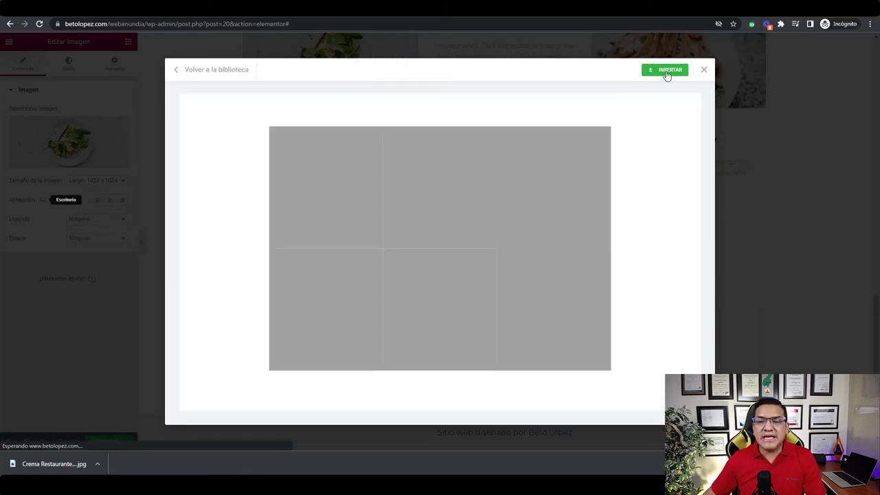
click(667, 73)
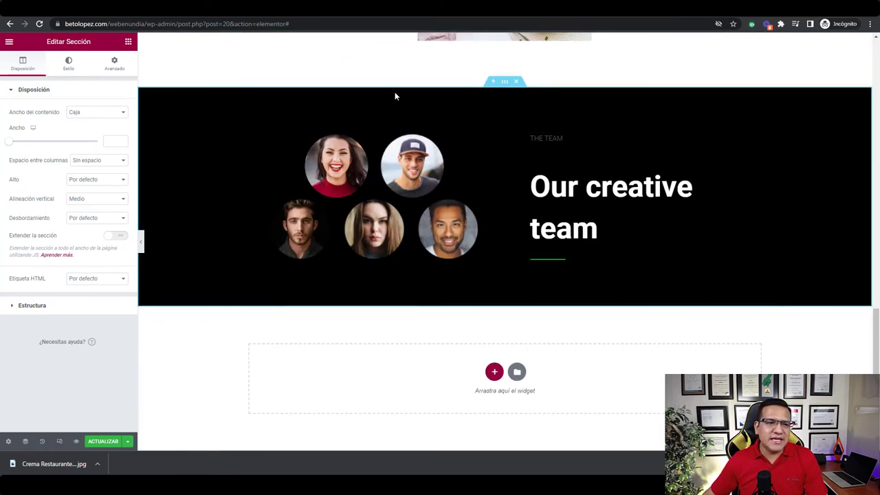
- Change the background color of the team section to red
click(68, 64)
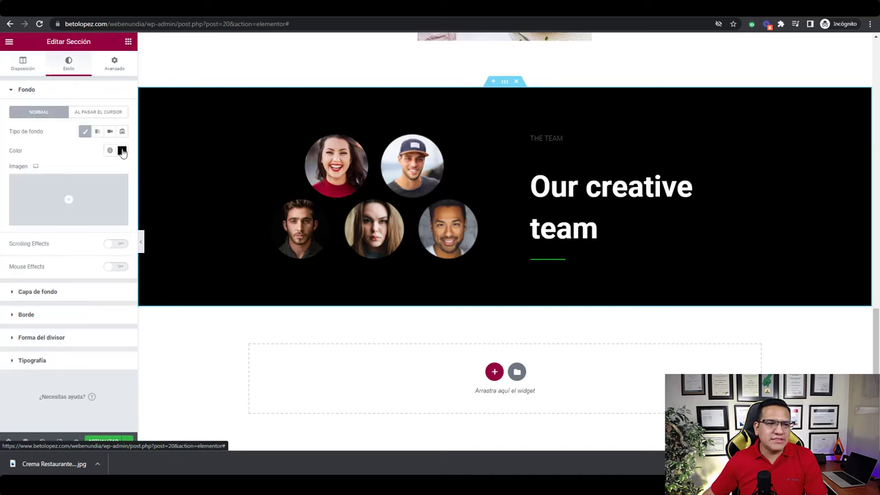
click(121, 150)
click(110, 200)
drag(110, 200, 115, 196)
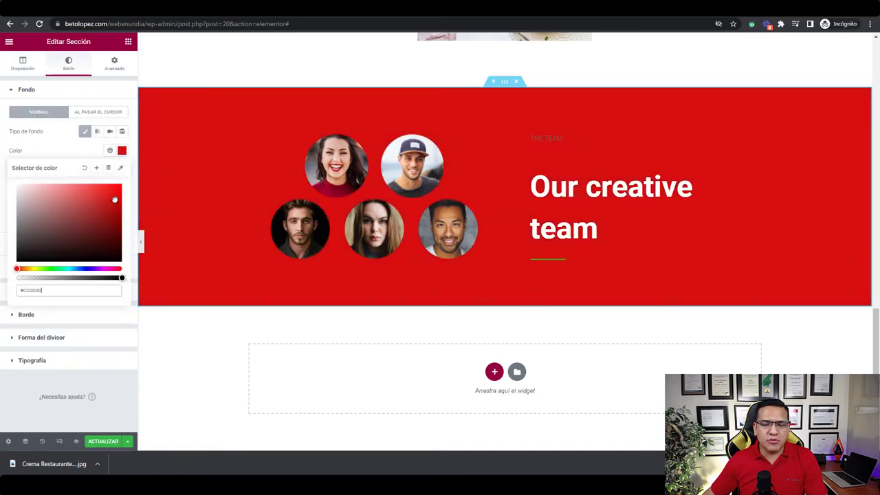
scroll(351, 279, up, 15)
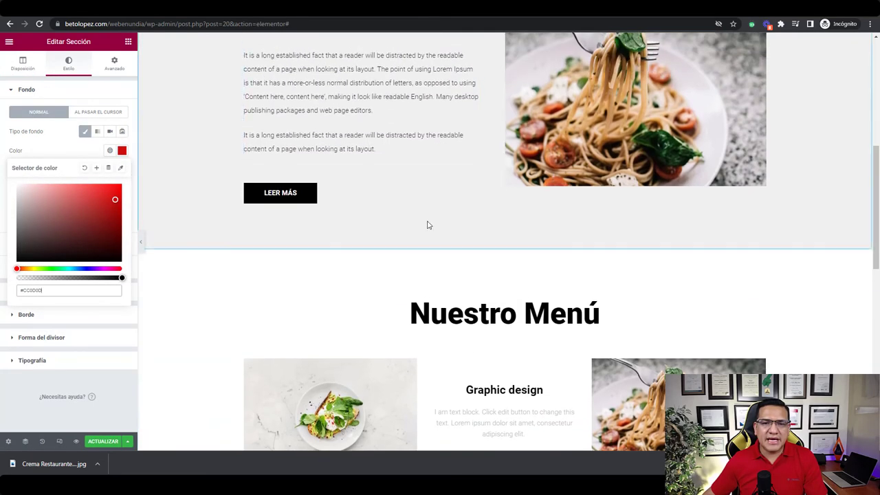
scroll(436, 216, down, 15)
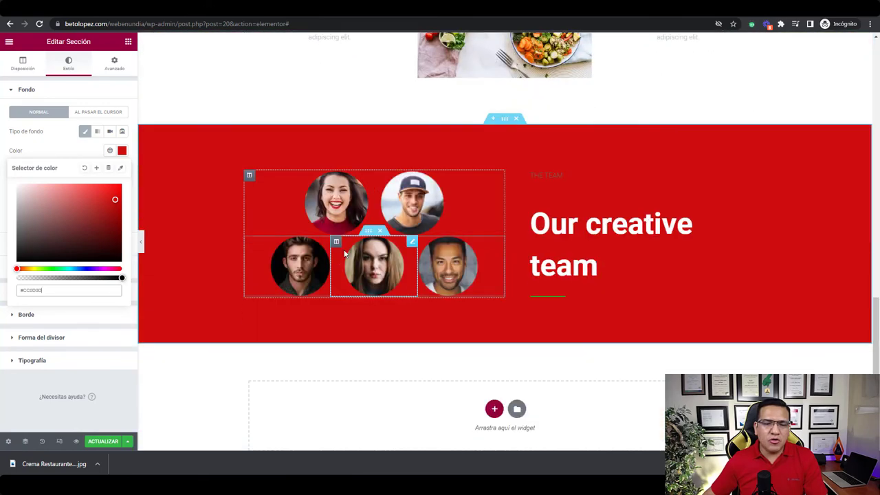
- Replace the "The Team" text above the heading with "Nuestro equipo" and set its text color to white, #FFFFFF
click(551, 256)
triple_click(547, 176)
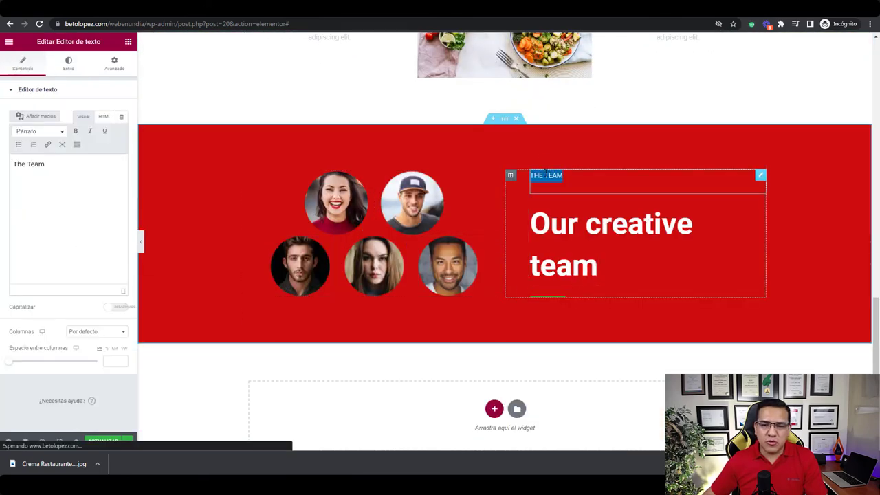
text(Nuestro equipo)
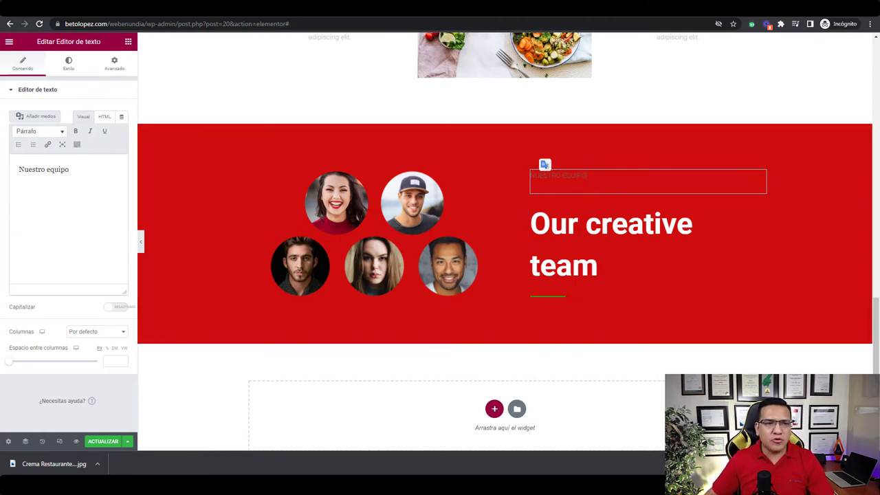
click(68, 63)
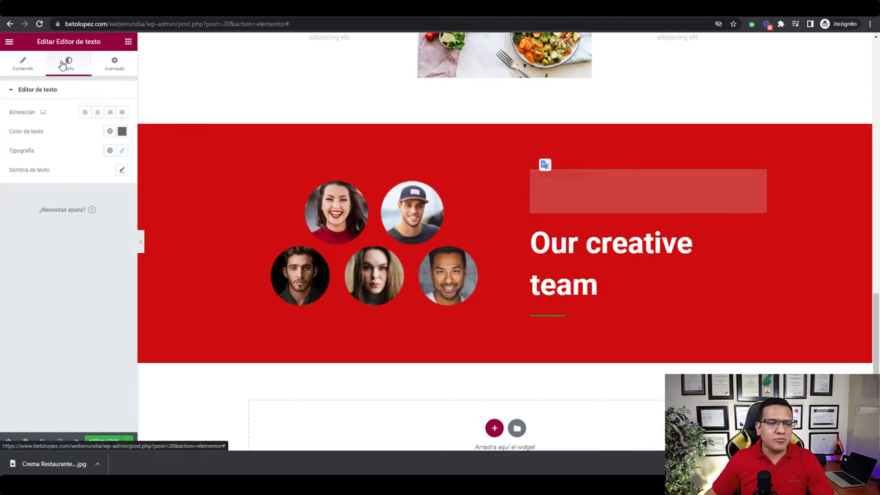
click(122, 131)
drag(76, 169, 7, 163)
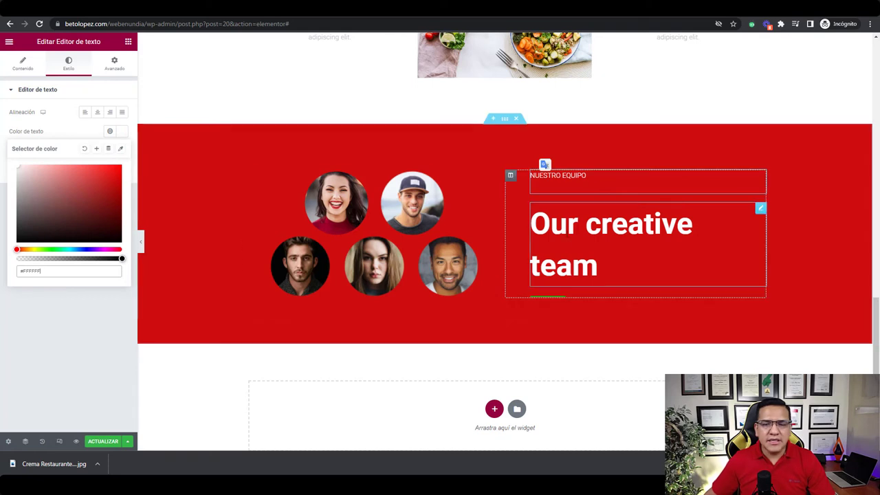
- Replace the "Our creative team" heading with "Nuestros cocineros", split over two lines
click(606, 249)
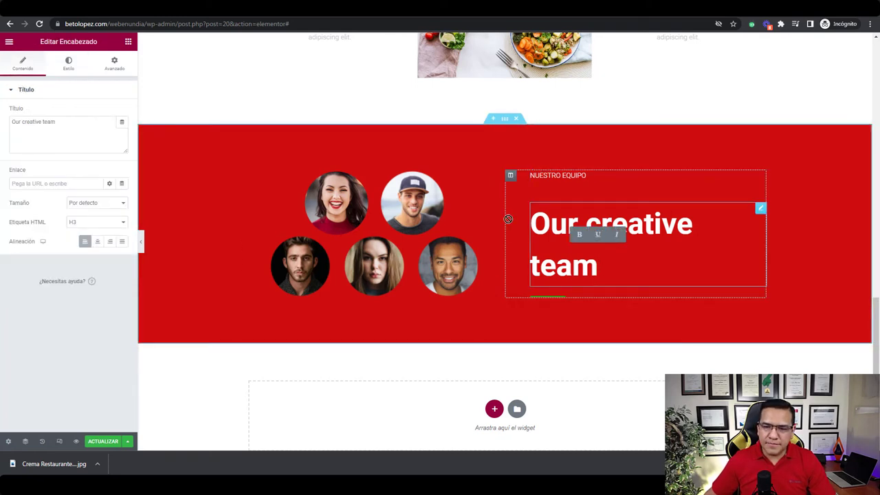
key(ctrl+a)
text(Nu)
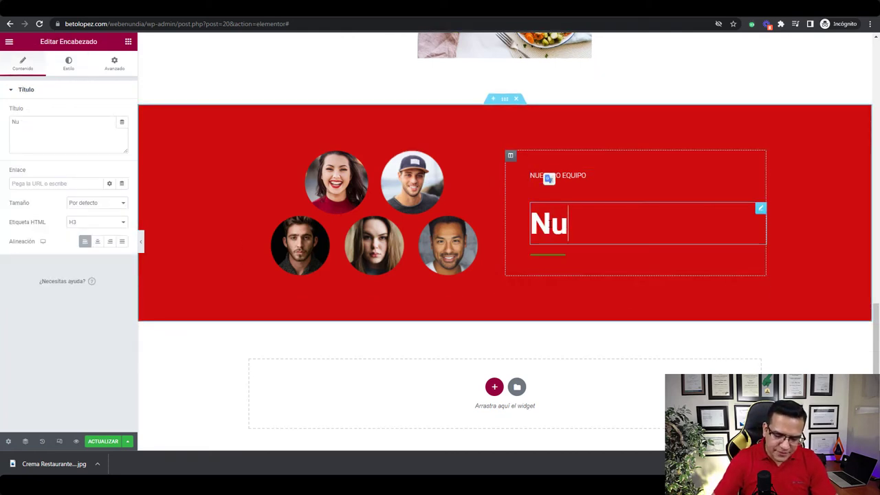
text(estros)
key(Return)
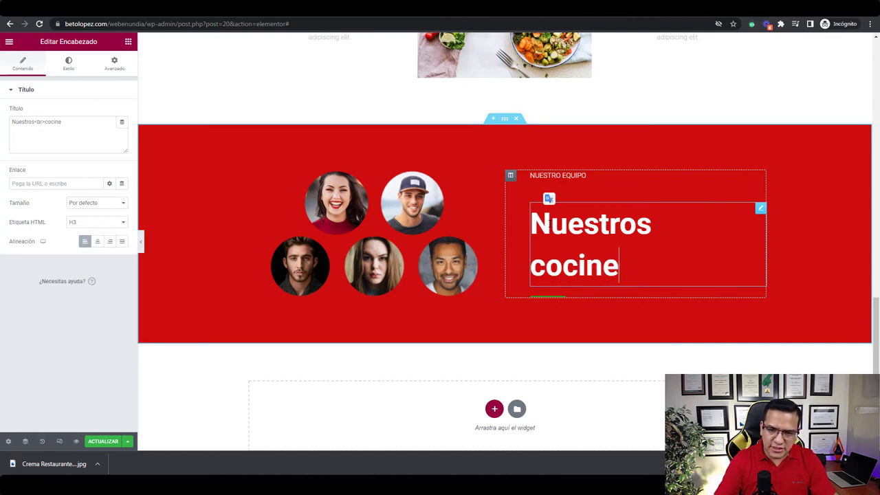
text(cocineros)
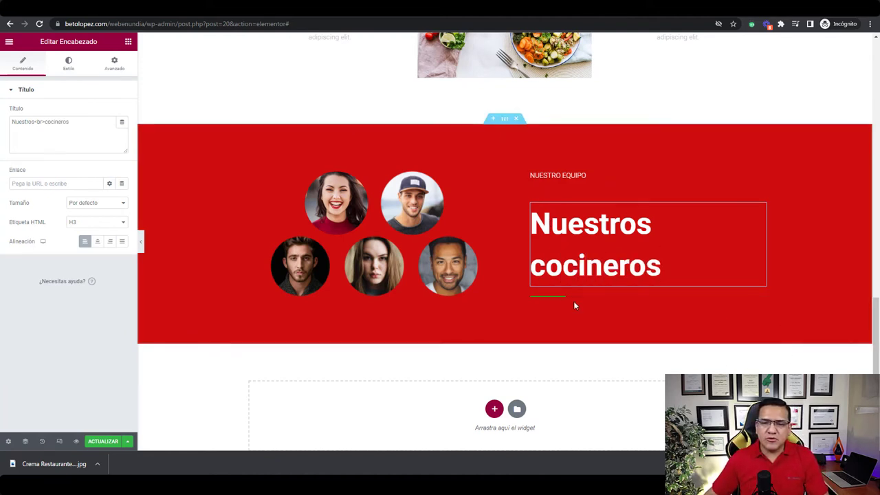
- Review the page from the company section and menu grid down to the separator and end of the team section
click(553, 297)
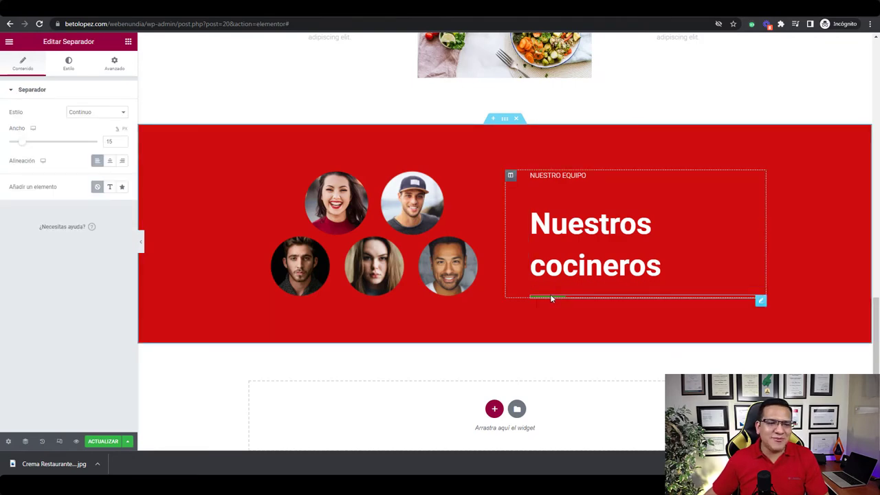
scroll(765, 365, up, 3)
scroll(687, 343, down, 4)
click(585, 326)
scroll(589, 352, up, 4)
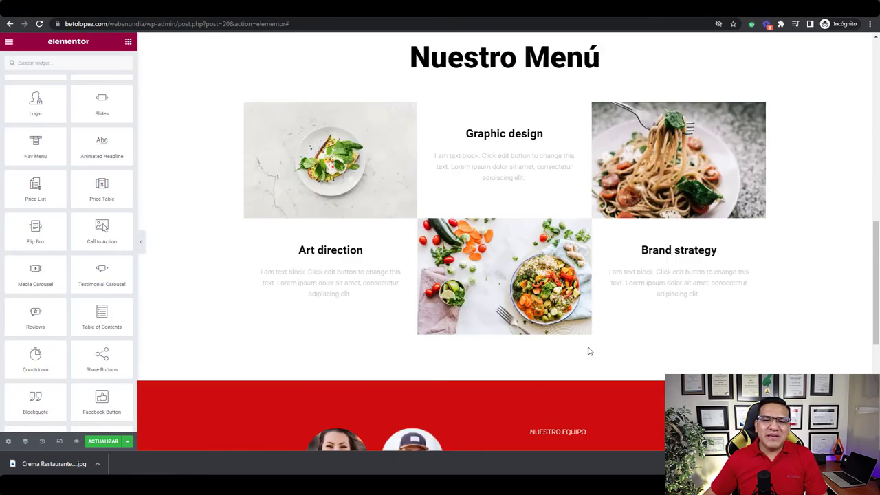
scroll(564, 358, up, 6)
scroll(541, 360, down, 10)
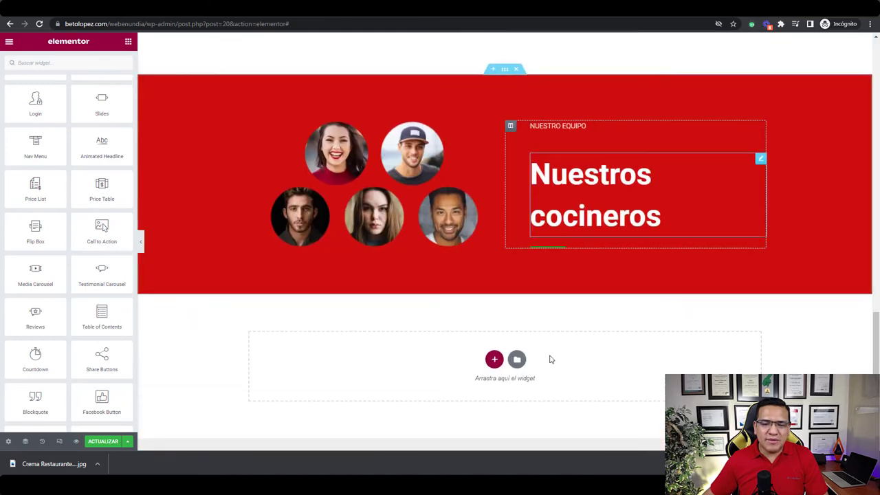
scroll(550, 359, down, 1)
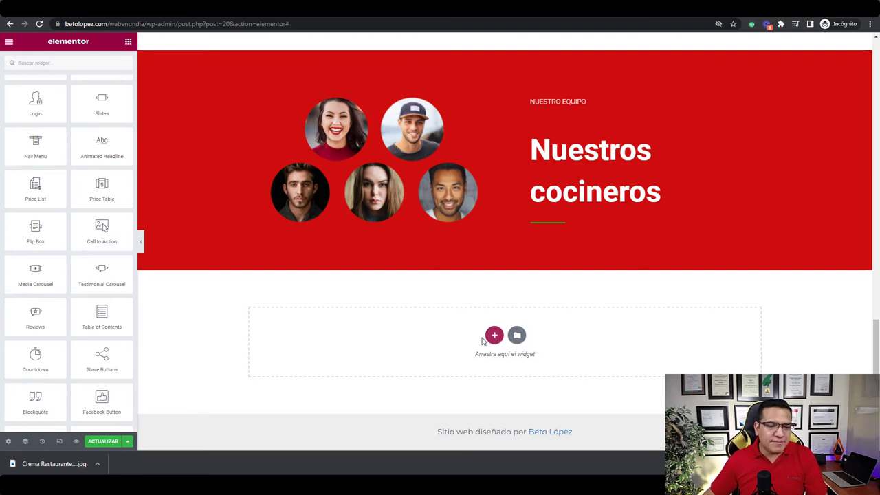
- Add a two-equal-column section below the team section and place a Form widget in its first column
click(494, 337)
scroll(433, 330, down, 2)
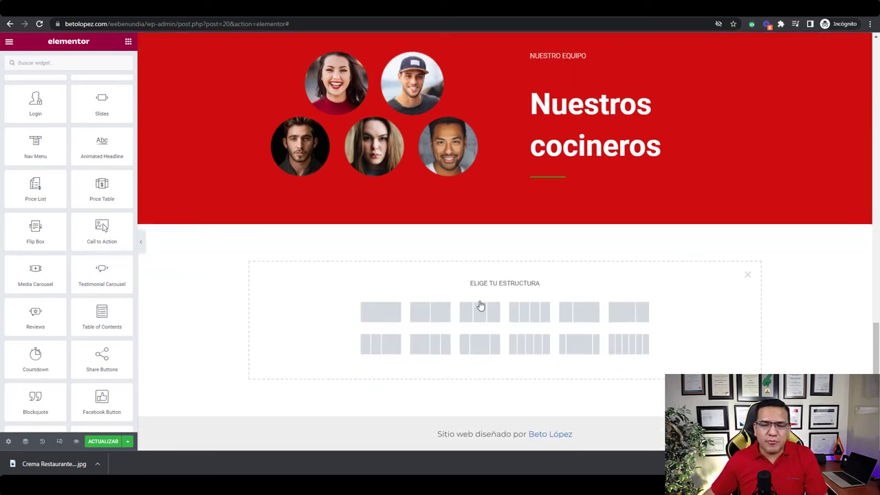
click(432, 312)
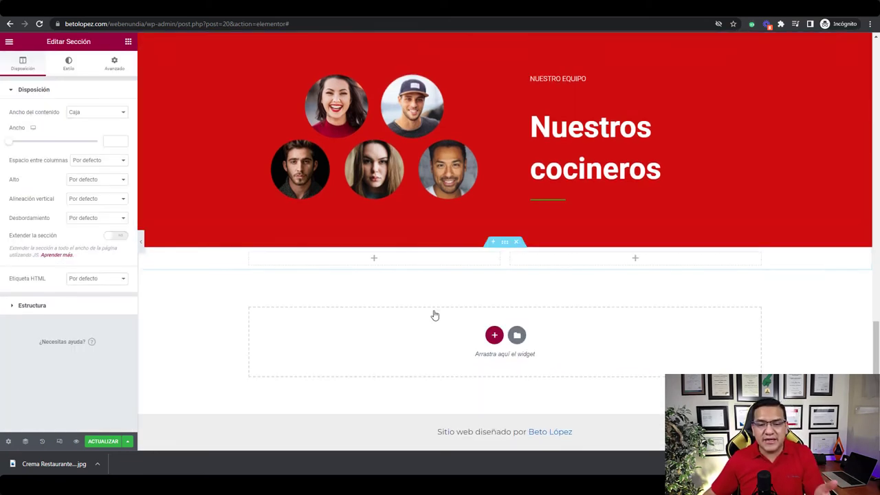
click(128, 43)
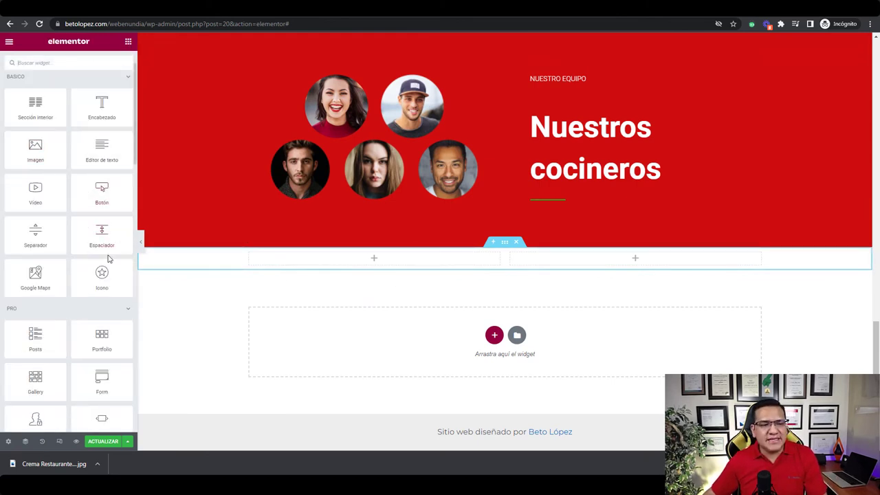
scroll(108, 292, down, 2)
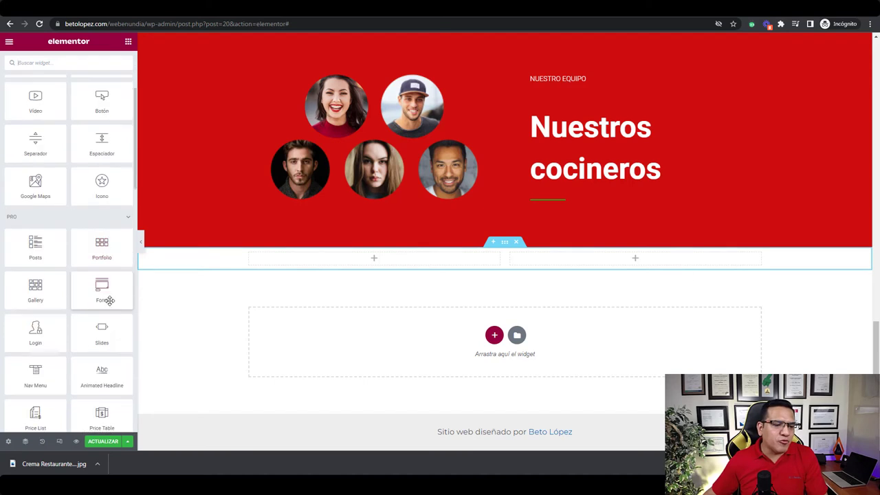
drag(98, 289, 389, 266)
- Place a Google Maps widget in the empty column beside the contact form
click(128, 41)
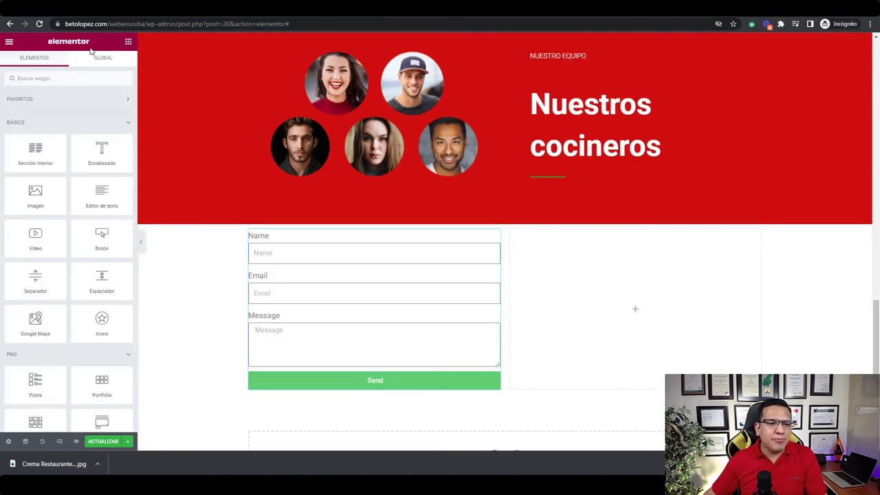
drag(36, 320, 650, 306)
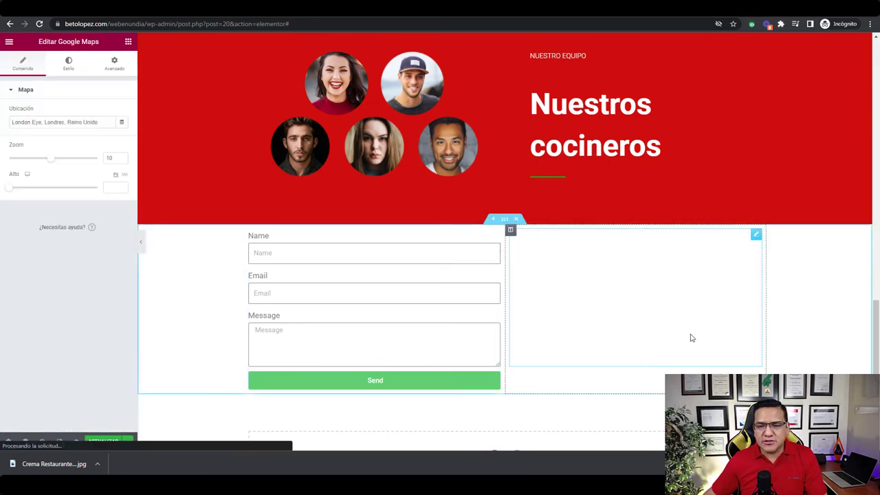
scroll(819, 354, down, 2)
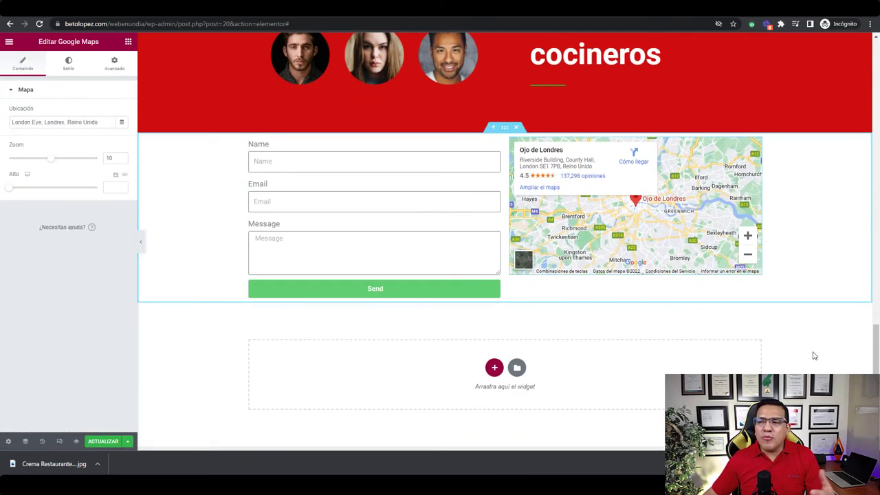
- Add a single-column section below the contact form and map and place a Media Carousel widget in it
scroll(824, 348, down, 1)
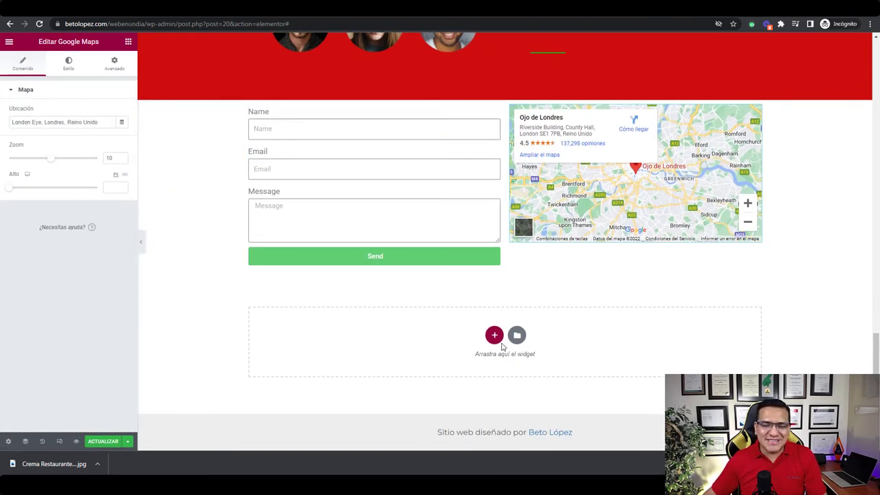
click(495, 336)
click(384, 366)
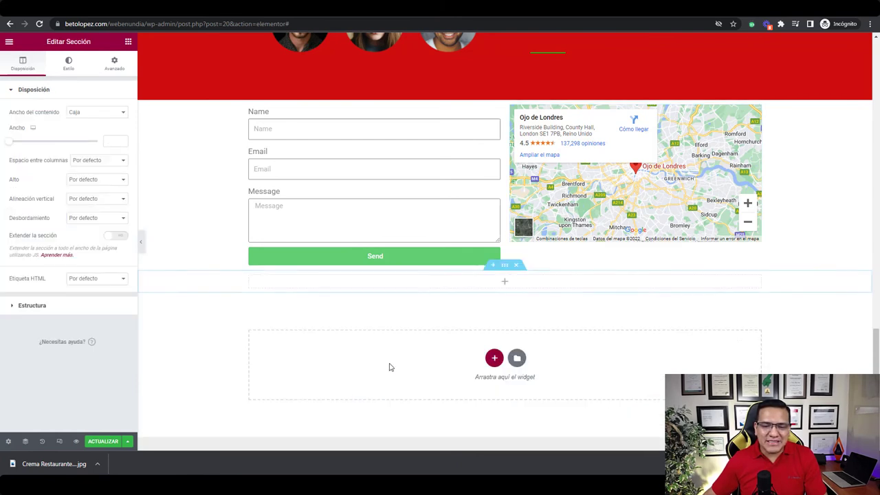
click(128, 42)
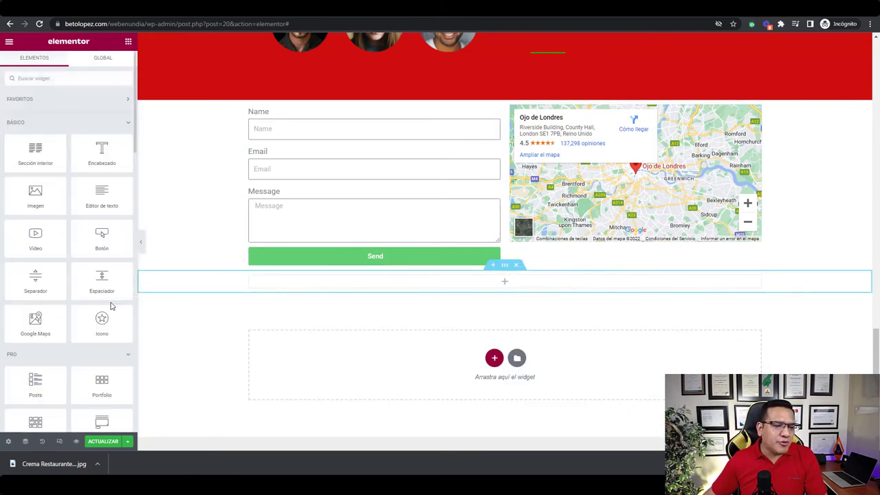
scroll(114, 306, down, 1)
scroll(115, 311, down, 3)
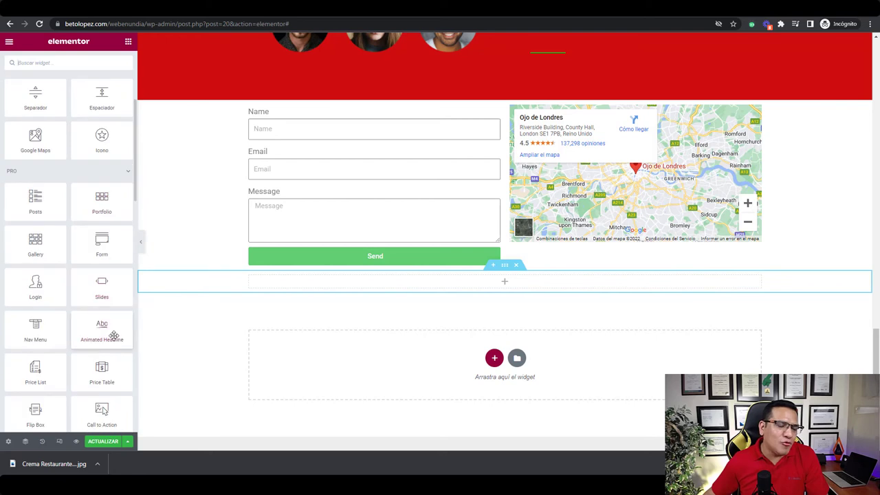
scroll(125, 322, down, 1)
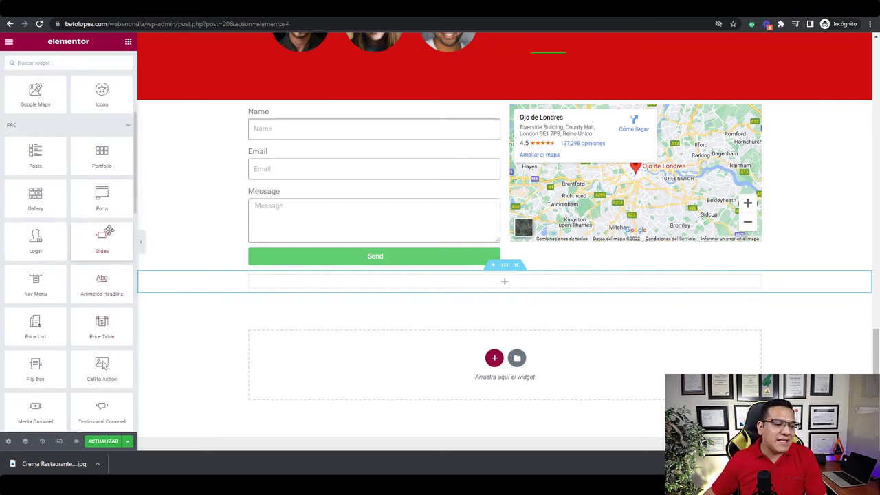
scroll(50, 339, down, 2)
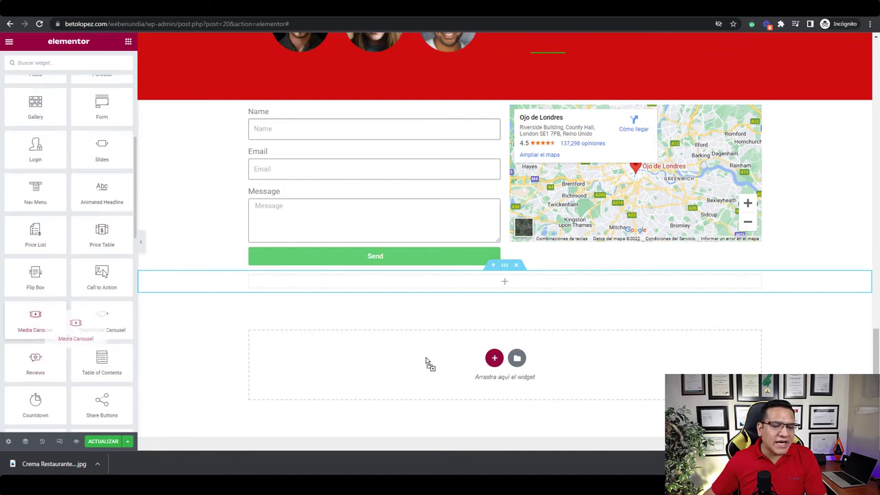
drag(425, 361, 522, 294)
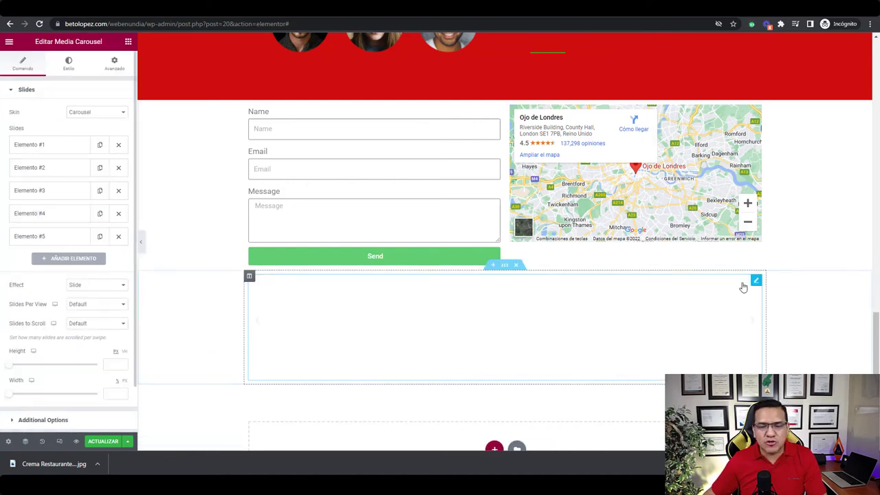
- Use the avocado and egg toast photo for the carousel's first slide and the vegetable bowl photo for the second
scroll(407, 232, down, 2)
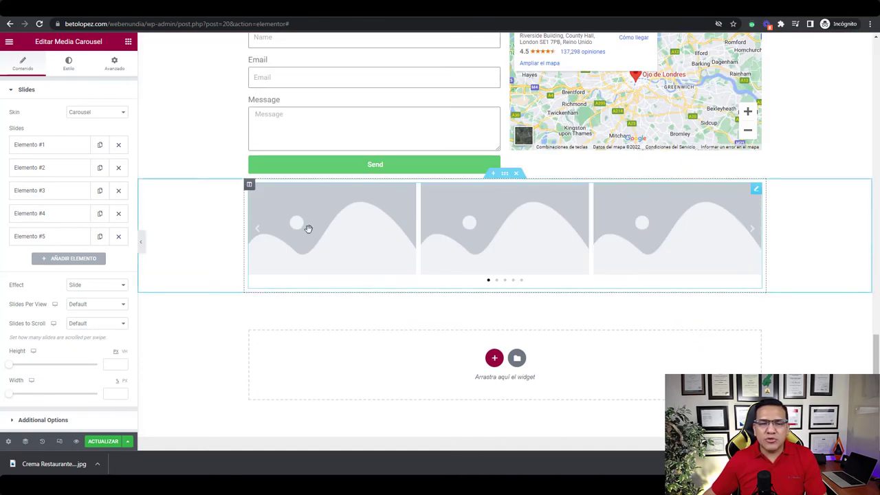
click(64, 148)
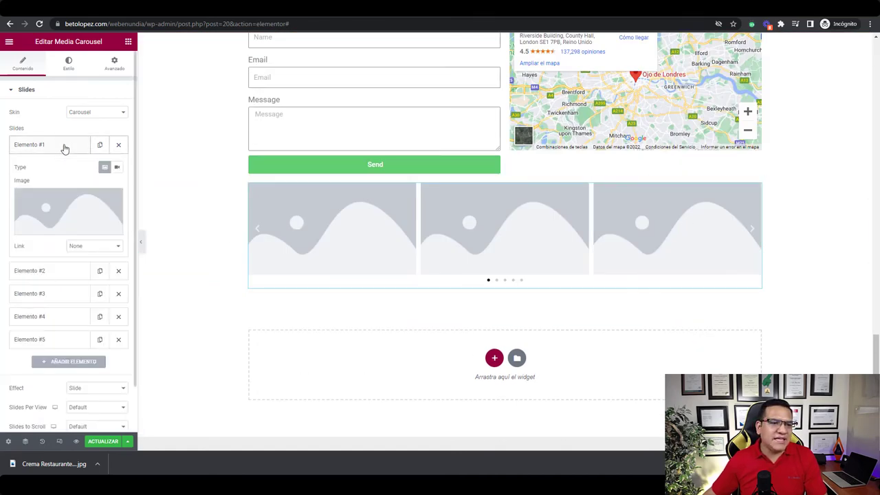
click(58, 203)
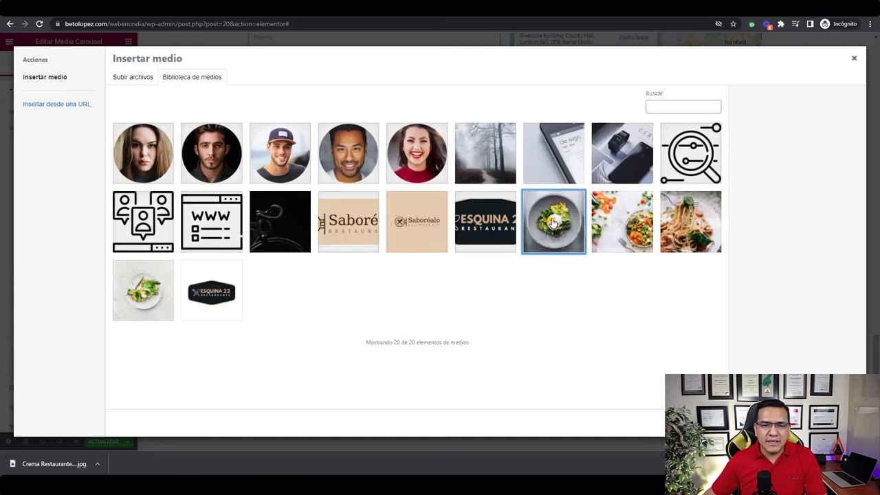
click(553, 222)
click(825, 422)
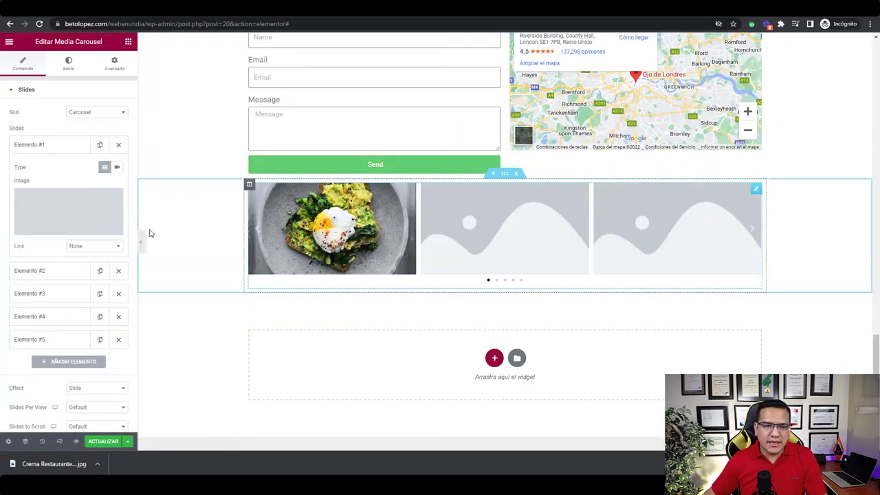
click(76, 272)
click(66, 233)
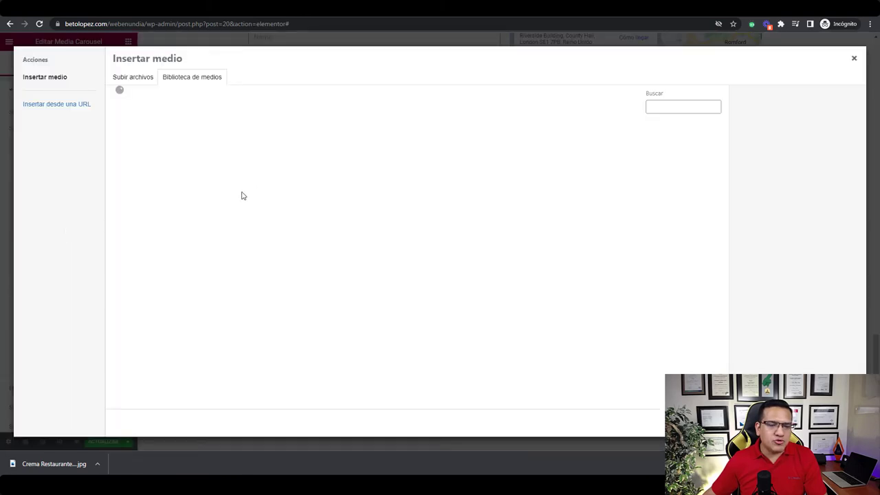
click(640, 227)
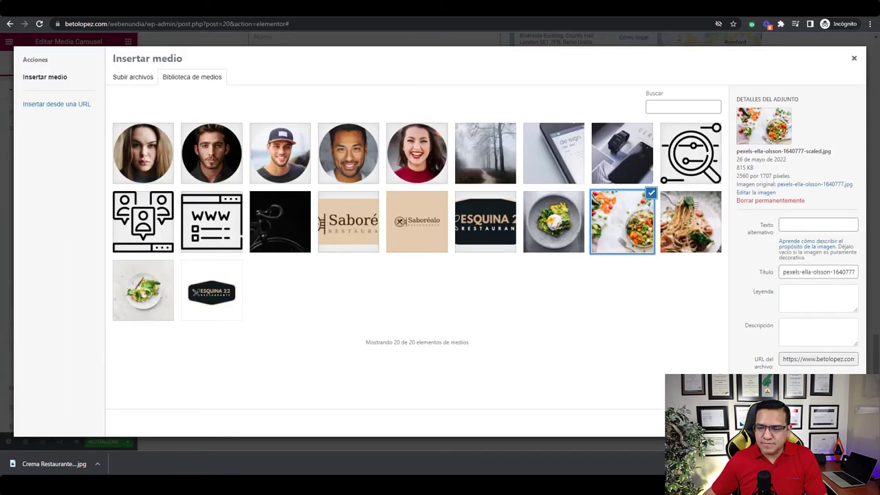
click(825, 422)
- Use the spaghetti photo for the carousel's third slide and the white-plate green toast photo for the fourth
click(61, 296)
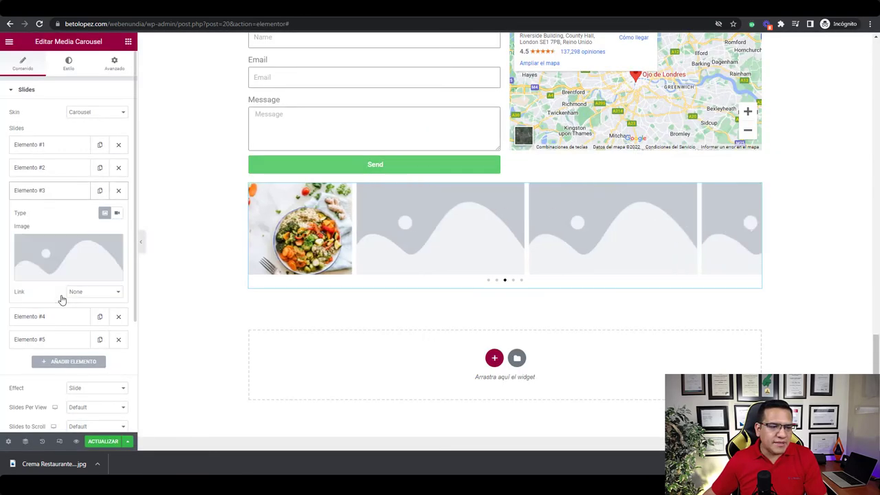
click(59, 255)
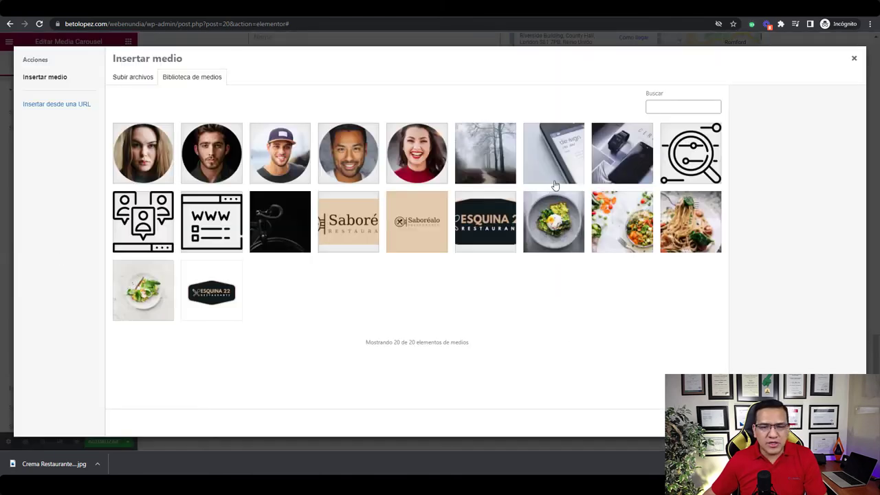
click(663, 222)
click(825, 422)
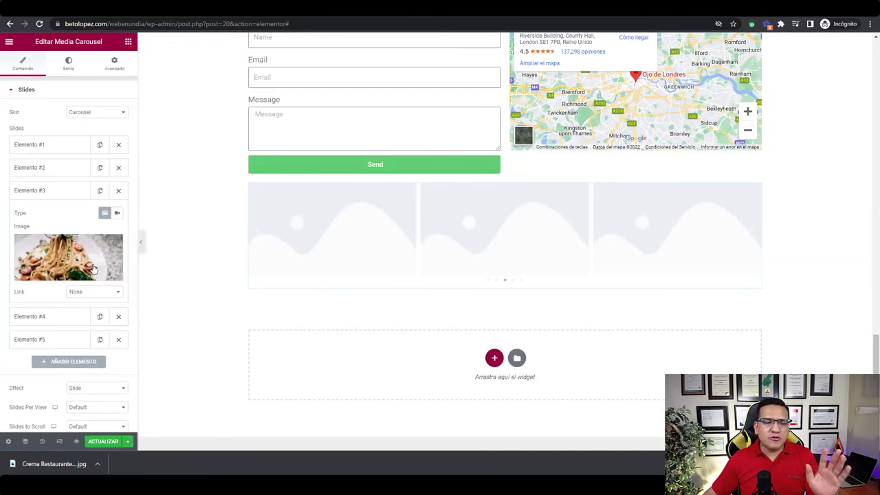
click(64, 318)
click(75, 270)
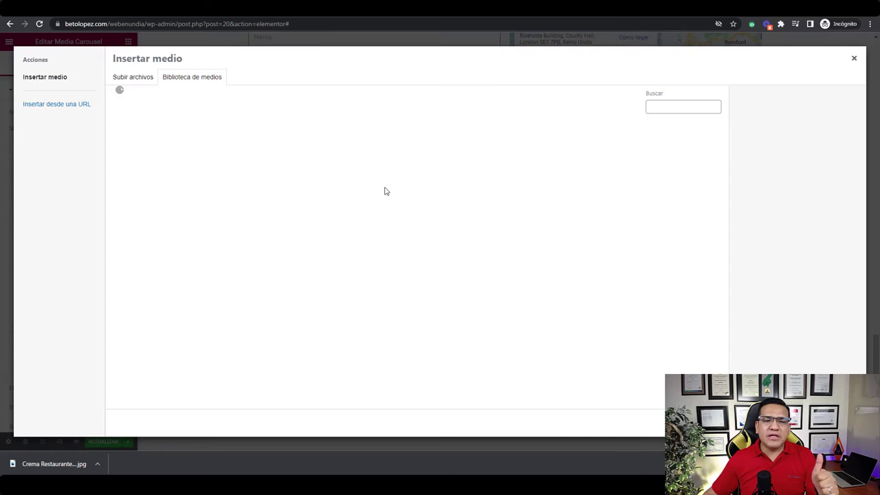
click(148, 300)
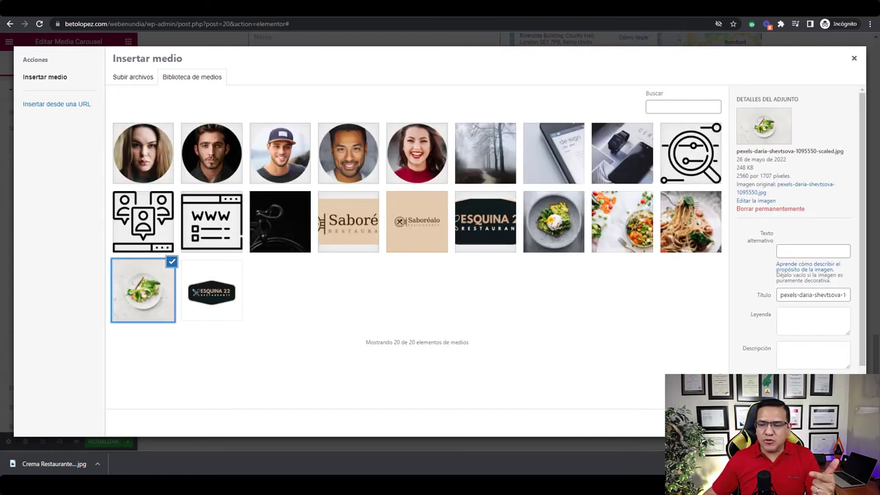
click(825, 423)
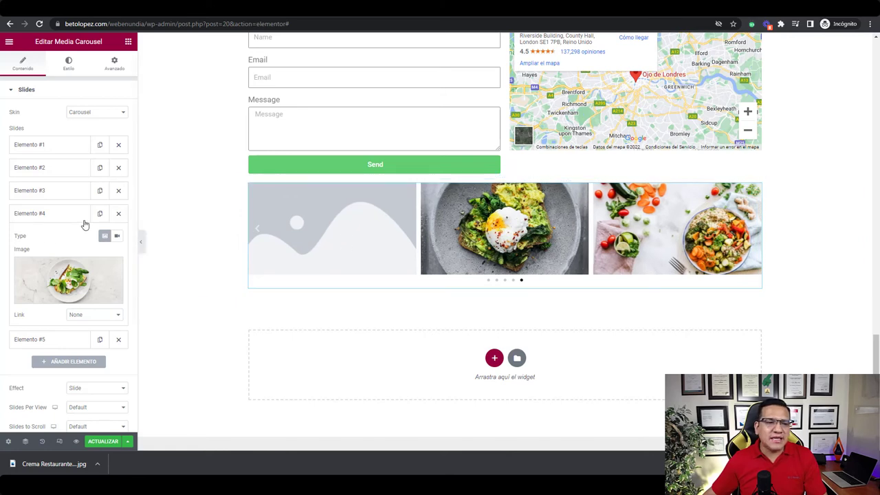
- Use port6.jpg, the smartwatch and phone photo, for the carousel's fifth slide and update the page
click(62, 340)
click(76, 295)
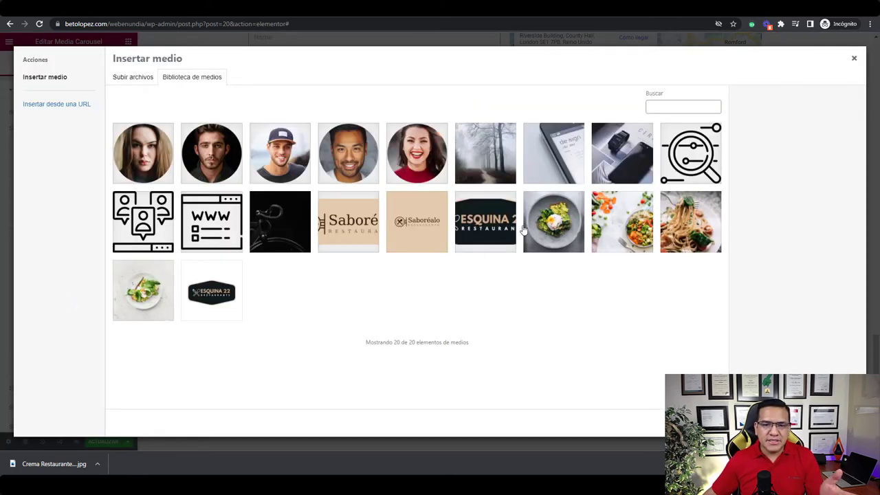
click(624, 168)
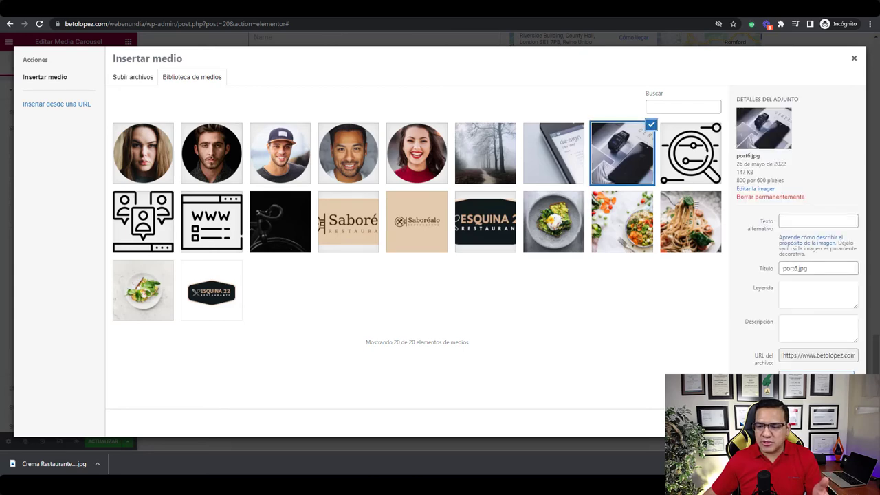
click(828, 423)
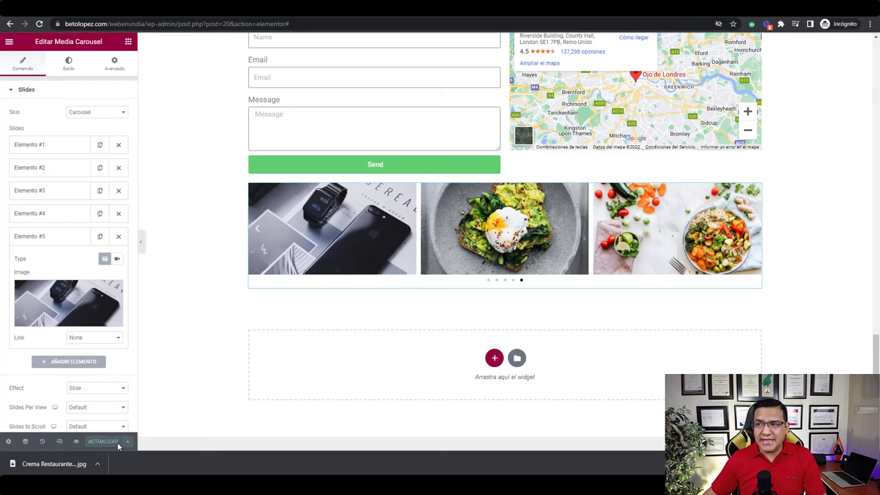
- Preview the page and examine it from the video hero to the carousel, including the contact form's Name and Email fields
click(77, 443)
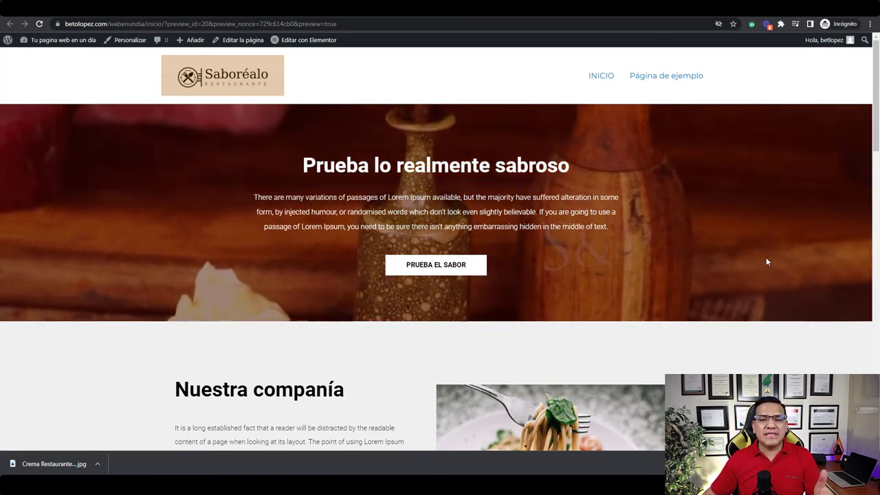
scroll(766, 259, down, 8)
scroll(795, 289, down, 8)
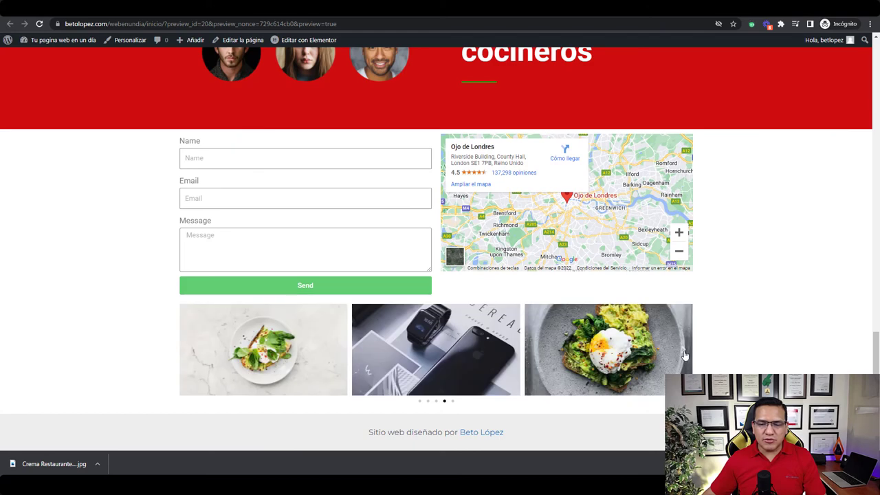
scroll(752, 333, up, 1)
click(200, 205)
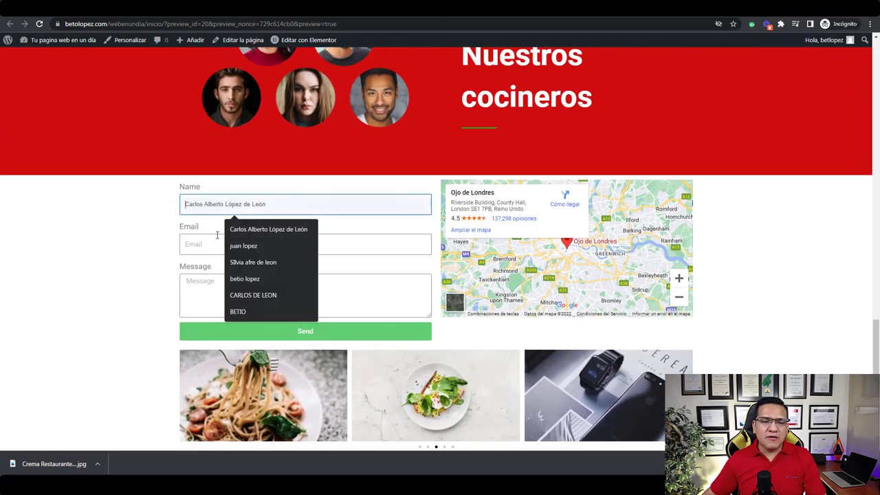
click(203, 245)
scroll(777, 301, up, 15)
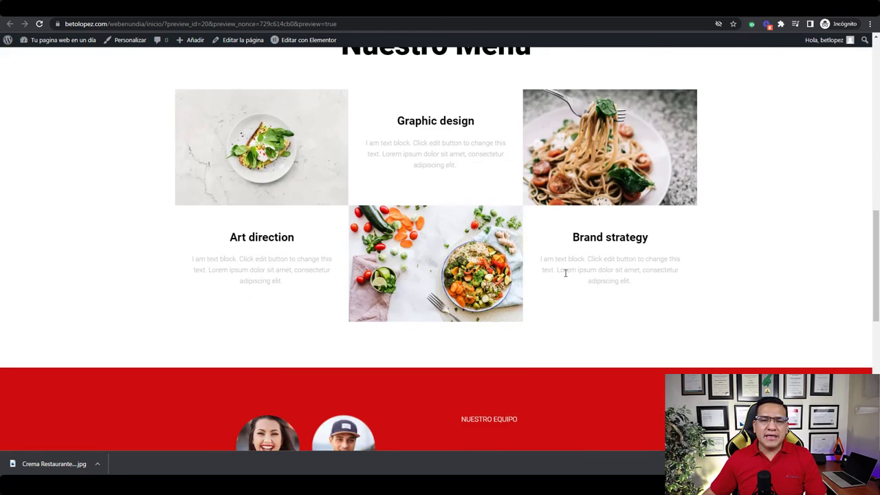
scroll(782, 290, up, 3)
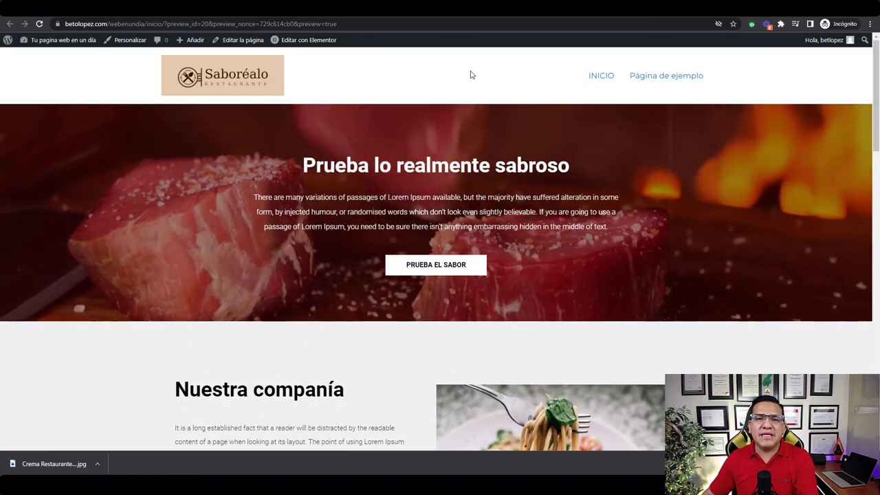
- Open the developer tools' mobile device view of the preview and examine the header, menu, map and carousel layout
key(ctrl+shift+i)
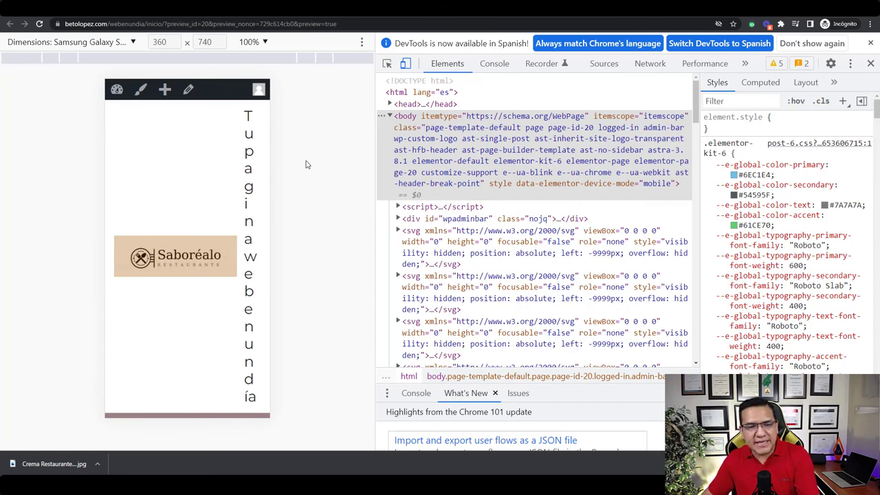
scroll(243, 250, down, 5)
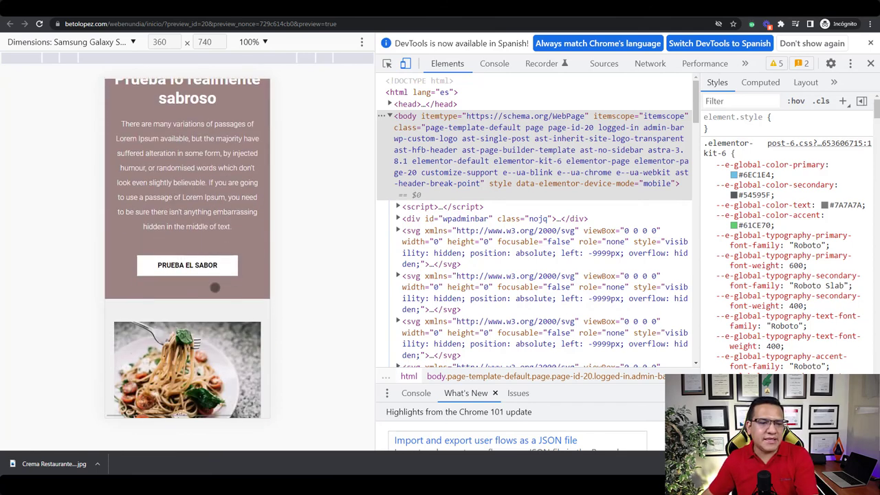
scroll(235, 293, down, 10)
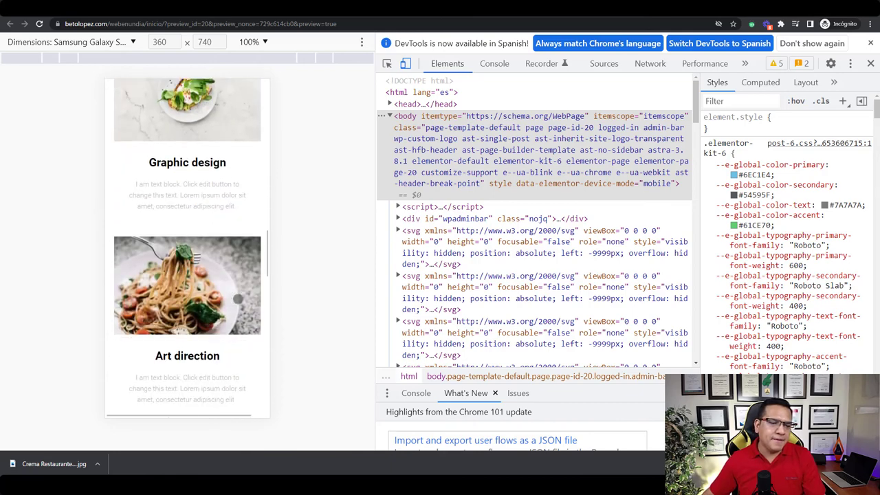
scroll(238, 300, down, 15)
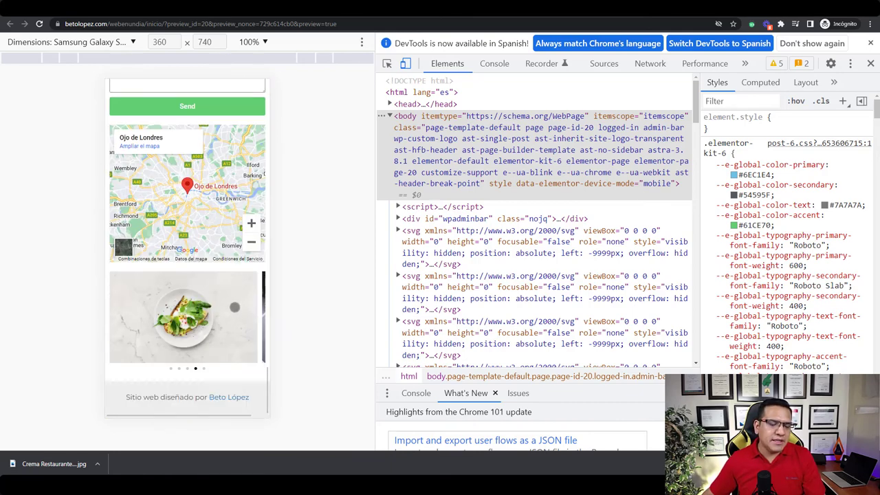
scroll(230, 308, up, 15)
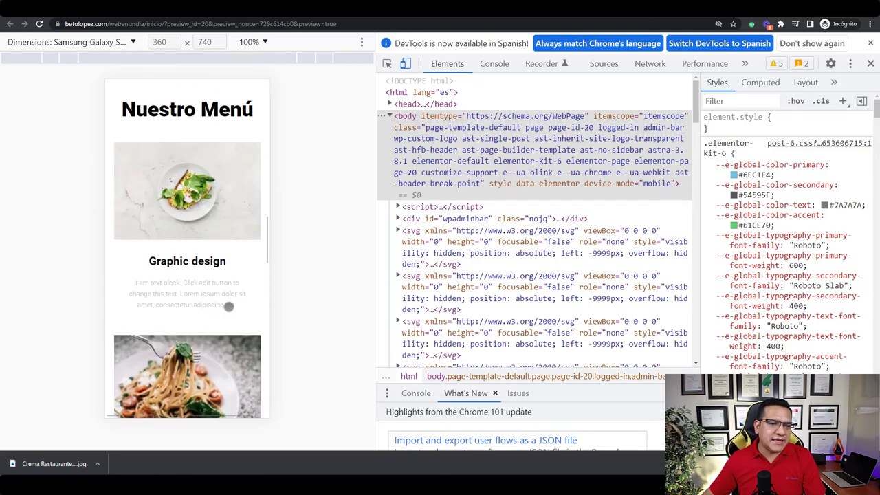
scroll(221, 312, up, 4)
scroll(222, 308, up, 2)
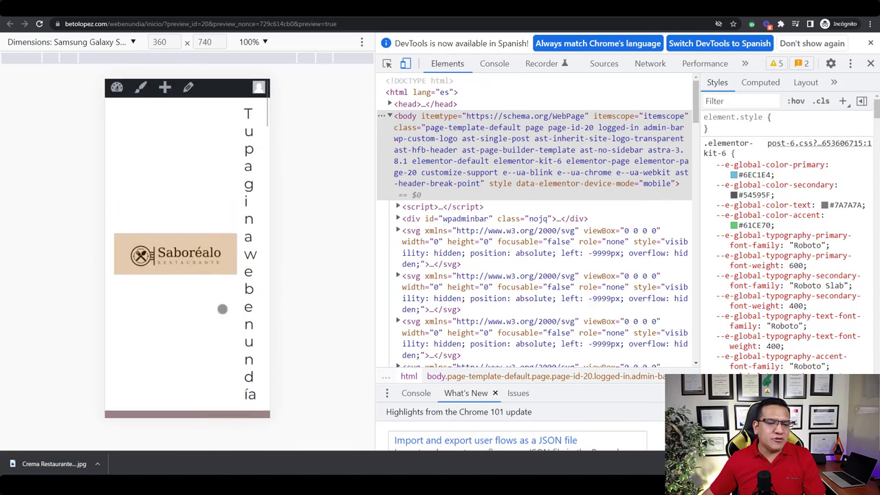
scroll(247, 167, down, 1)
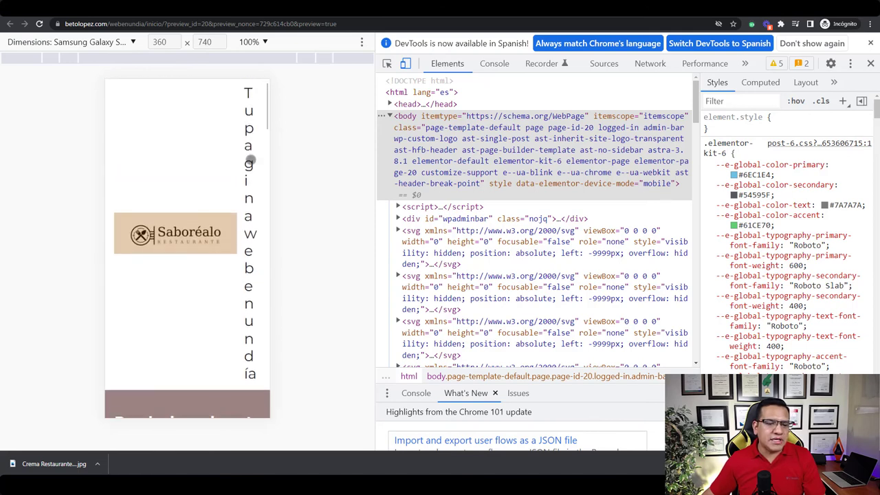
scroll(253, 170, up, 1)
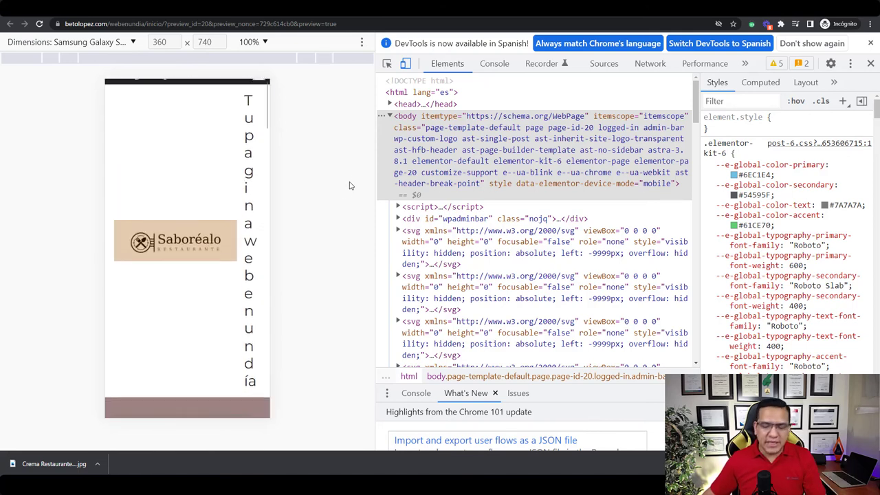